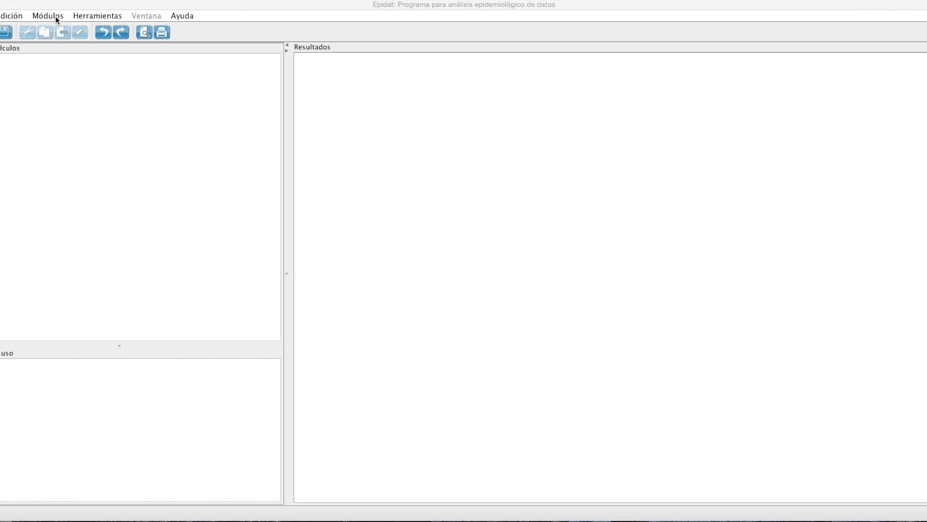
- Open the simple random sampling tool (Muestreo simple aleatorio) from the sample selection methods and reposition its dialog
left_click(56, 19)
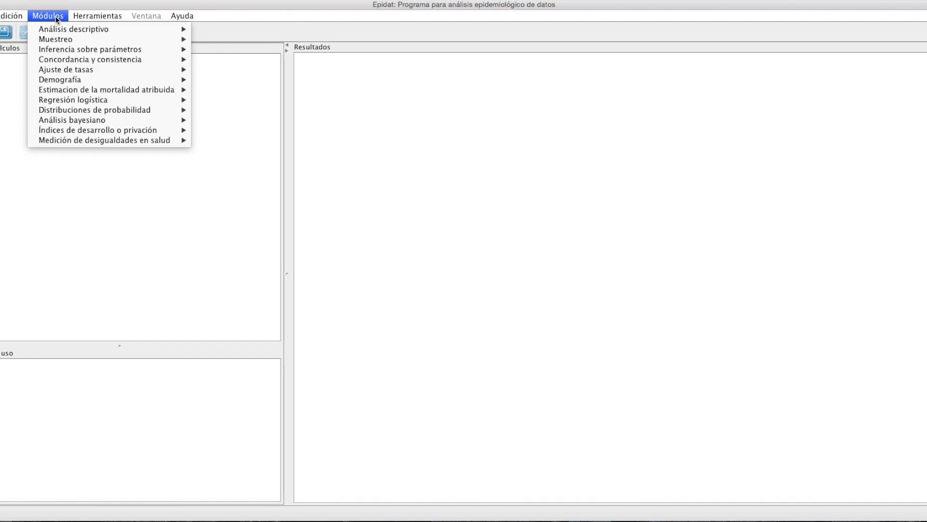
mouse_move(63, 38)
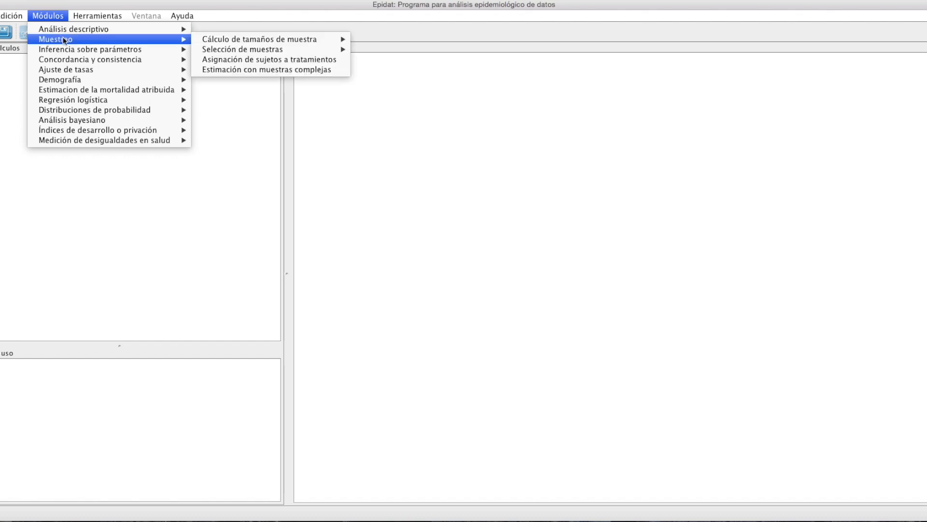
mouse_move(239, 49)
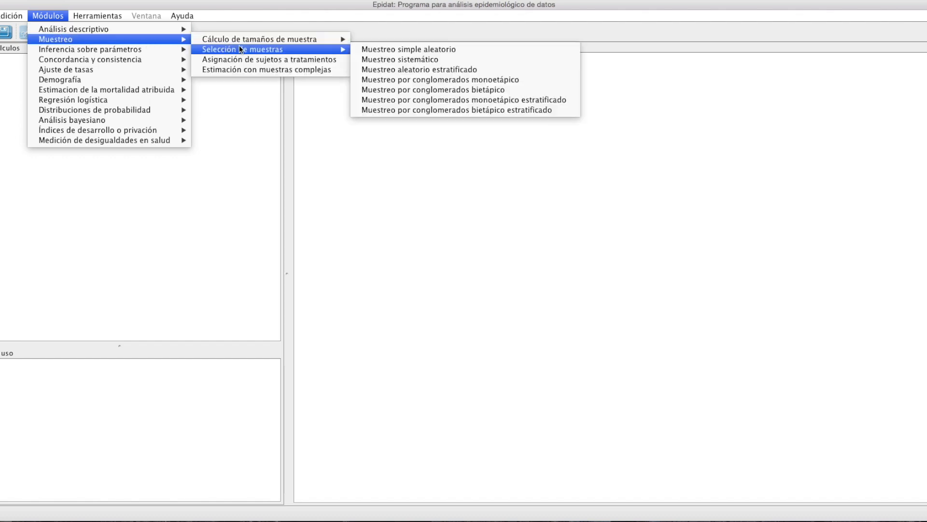
left_click(377, 50)
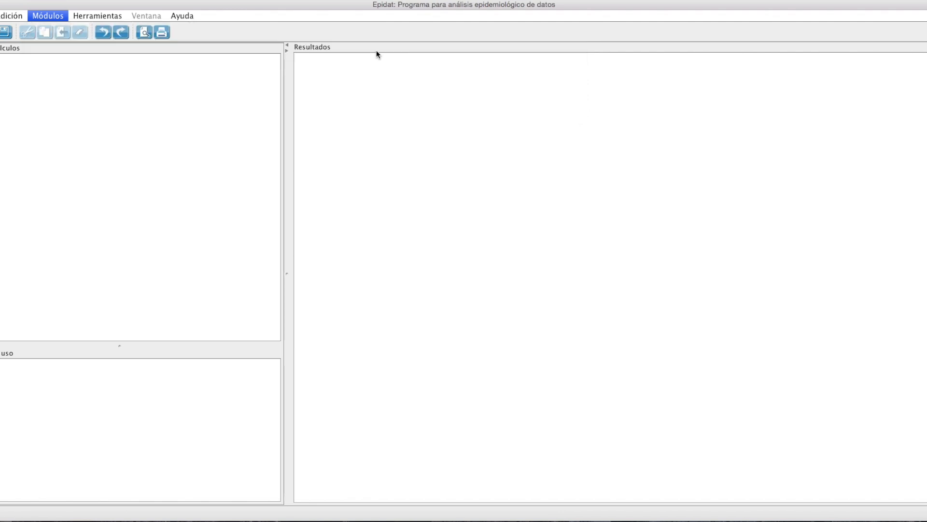
left_click_drag(434, 192, 425, 88)
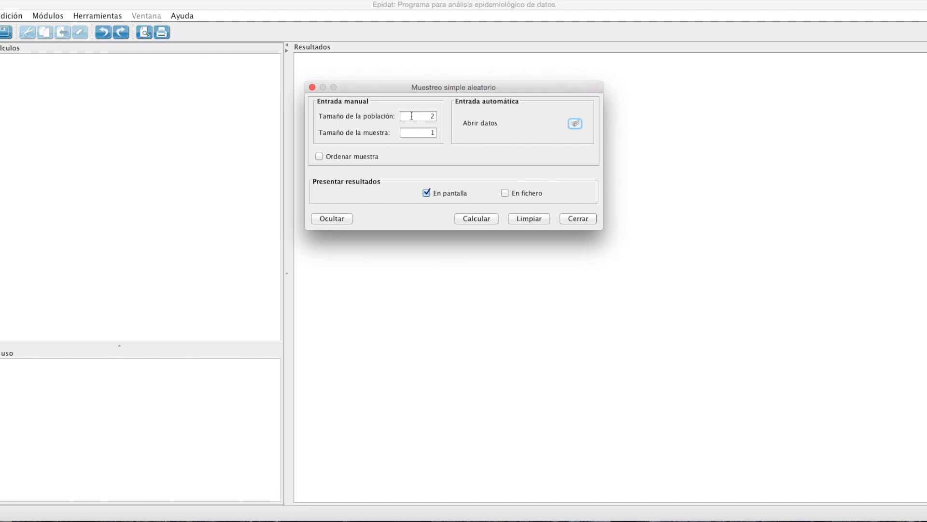
- Set the population size to 3500 and the sample size to 619, order the sample, and try to calculate it
double_click(435, 117)
type("3500")
double_click(435, 133)
left_click(319, 158)
left_click(473, 221)
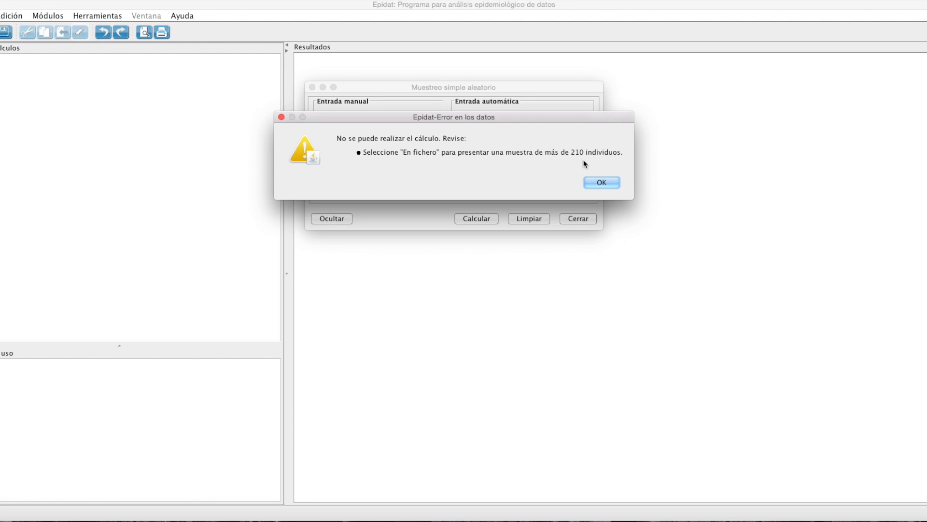
left_click(594, 182)
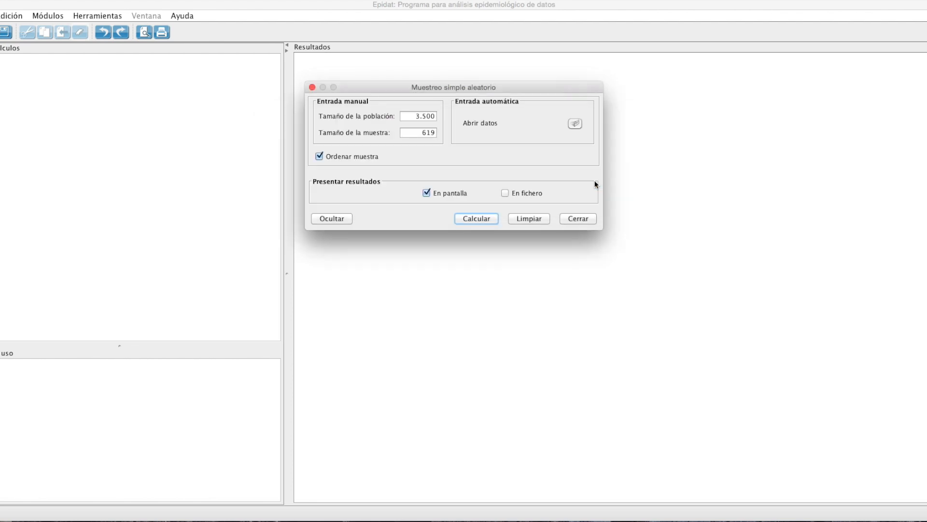
- Present the results only in a file instead of on screen, and name the output file MAS_ejemplo1
left_click(505, 192)
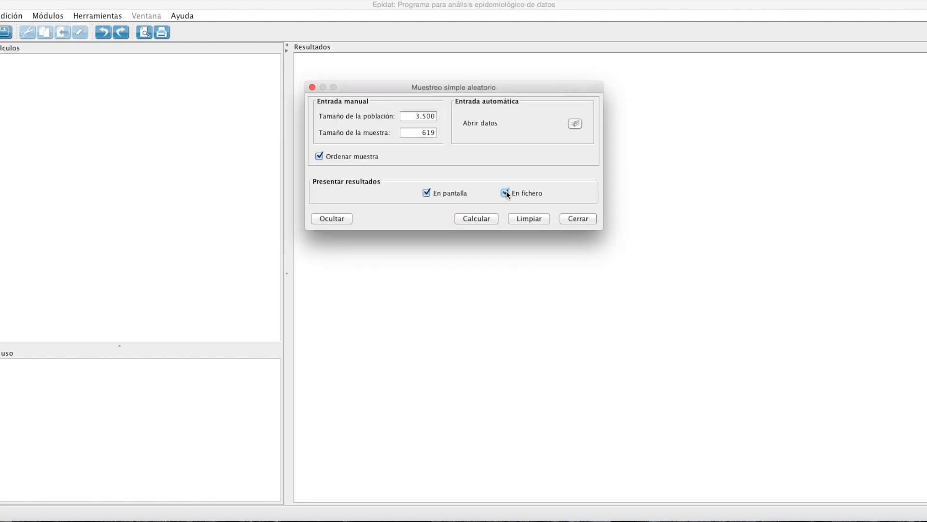
left_click(427, 193)
left_click(483, 217)
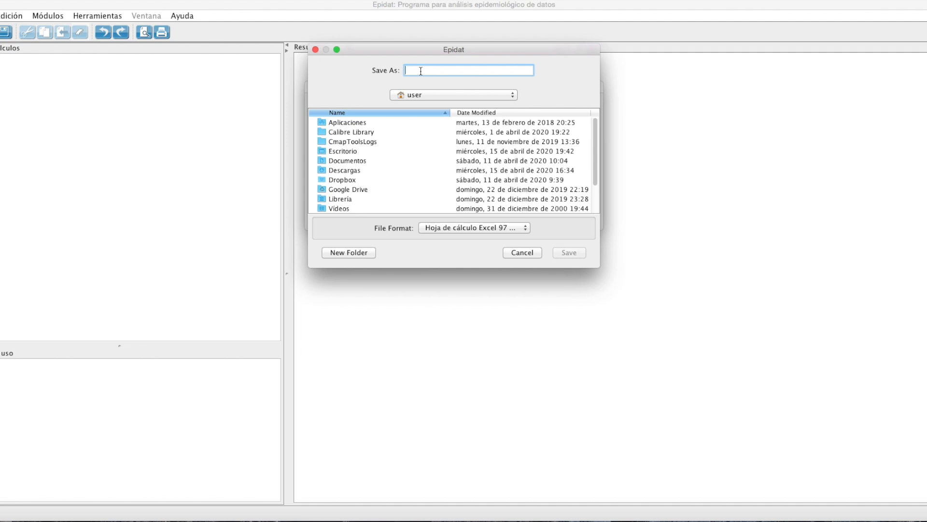
type("MAS_ ejemplo")
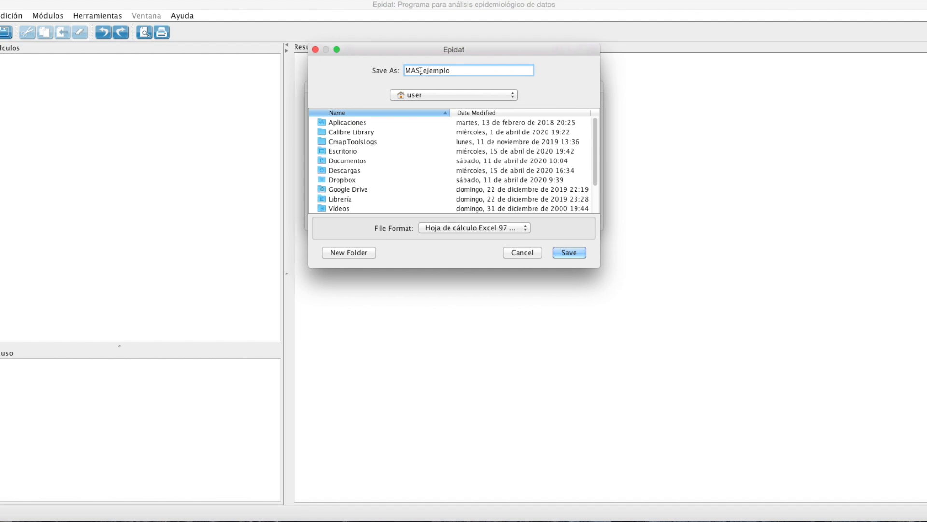
type("1")
- Choose the Muestreo folder inside Sesión 2 of the 2020-1 research methodology course, under Maestría IUEF in Dropbox, as the save location
scroll(412, 172, "down", 4)
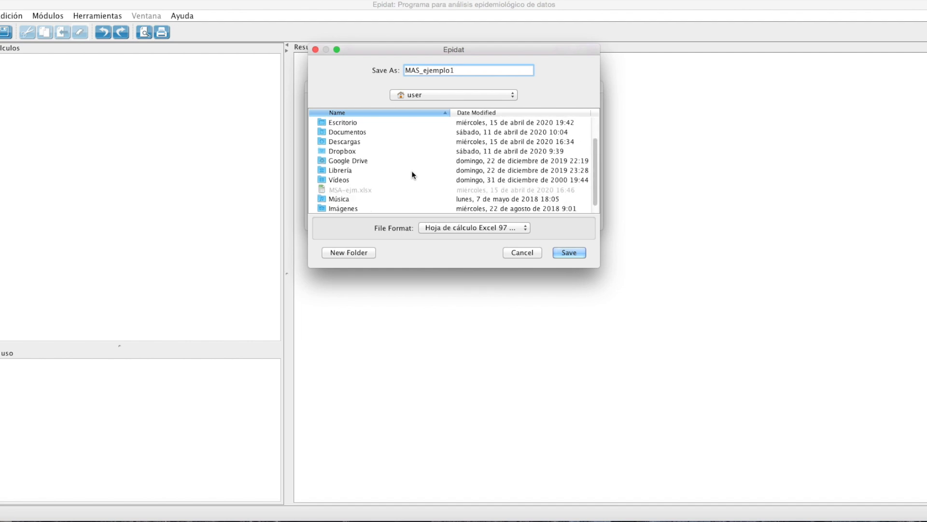
scroll(412, 172, "up", 4)
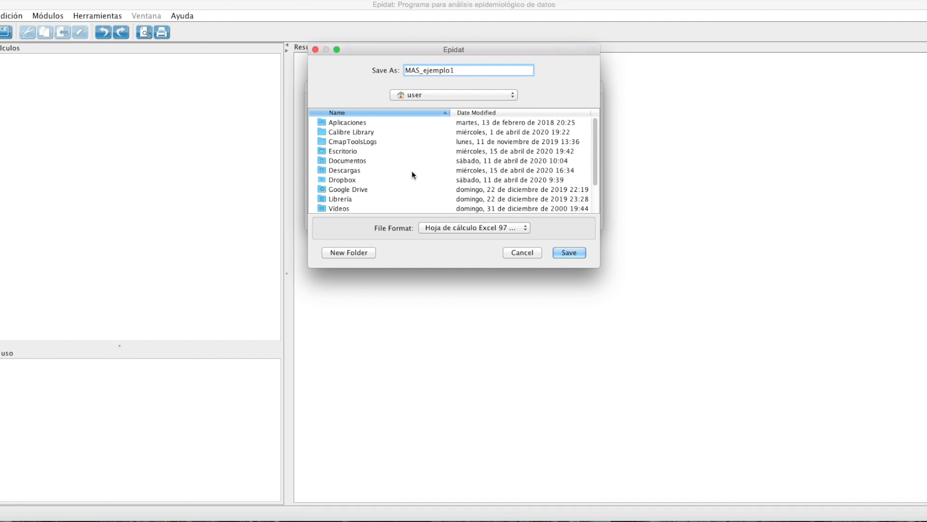
scroll(412, 173, "down", 4)
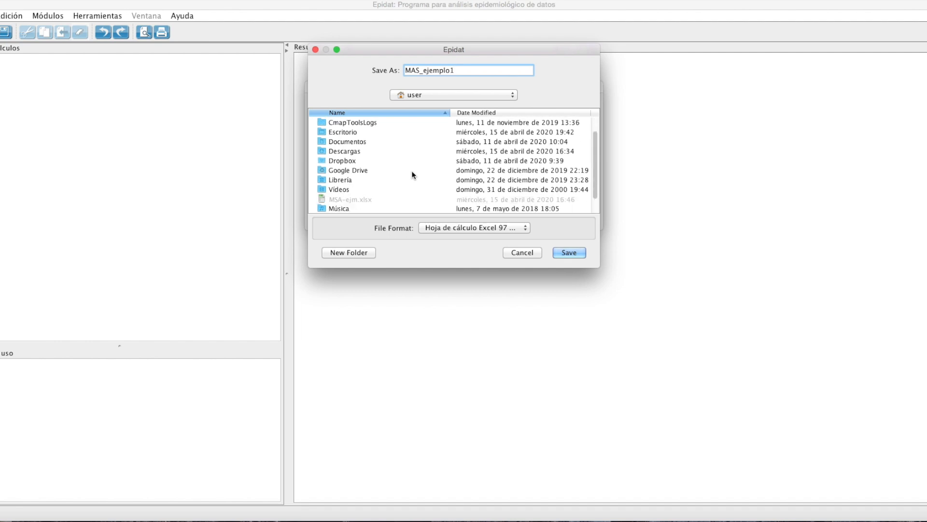
scroll(412, 173, "up", 4)
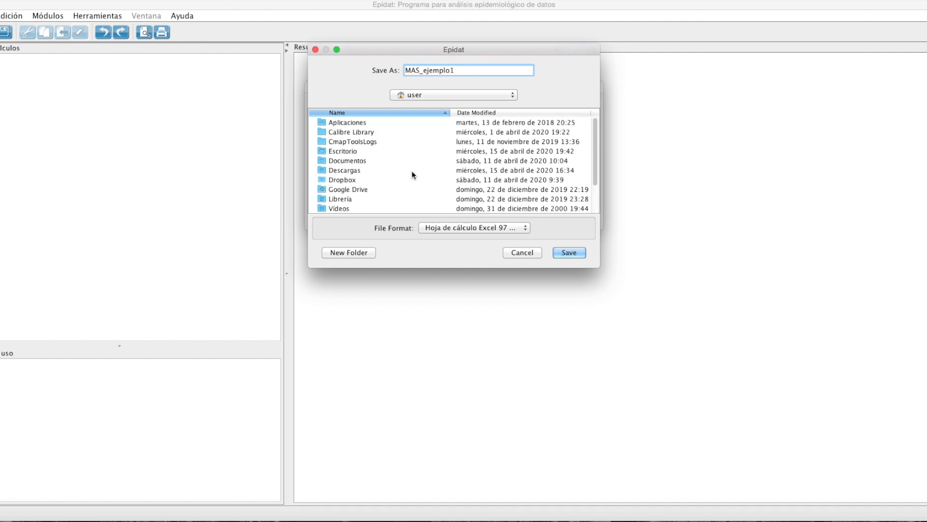
double_click(355, 181)
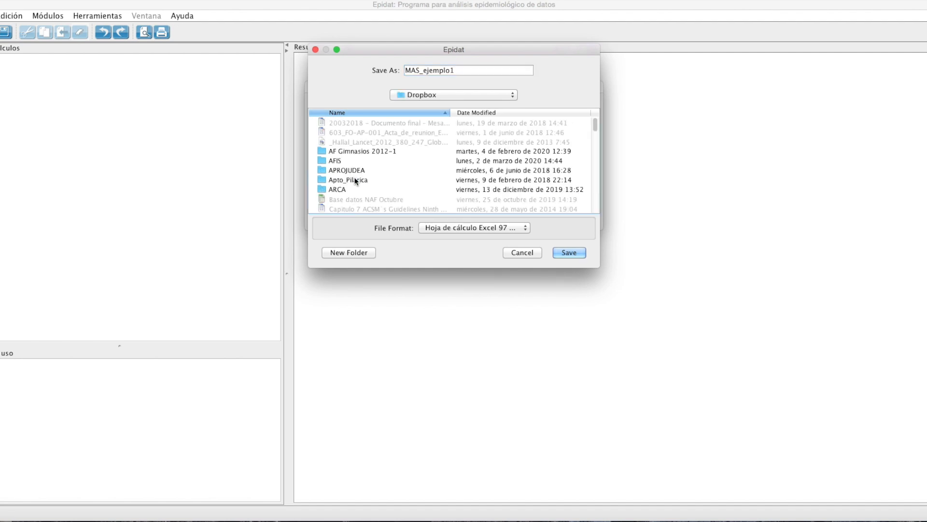
scroll(385, 180, "down", 2)
scroll(384, 181, "down", 10)
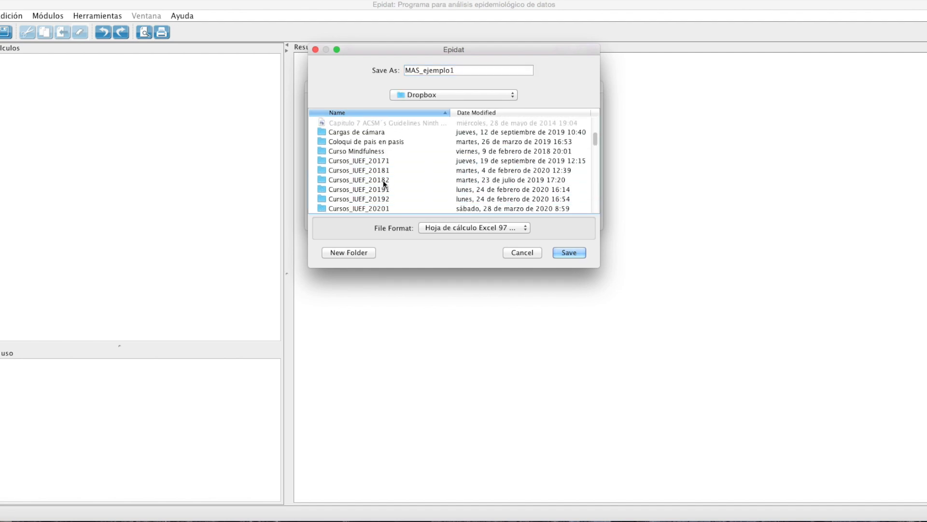
scroll(384, 181, "down", 10)
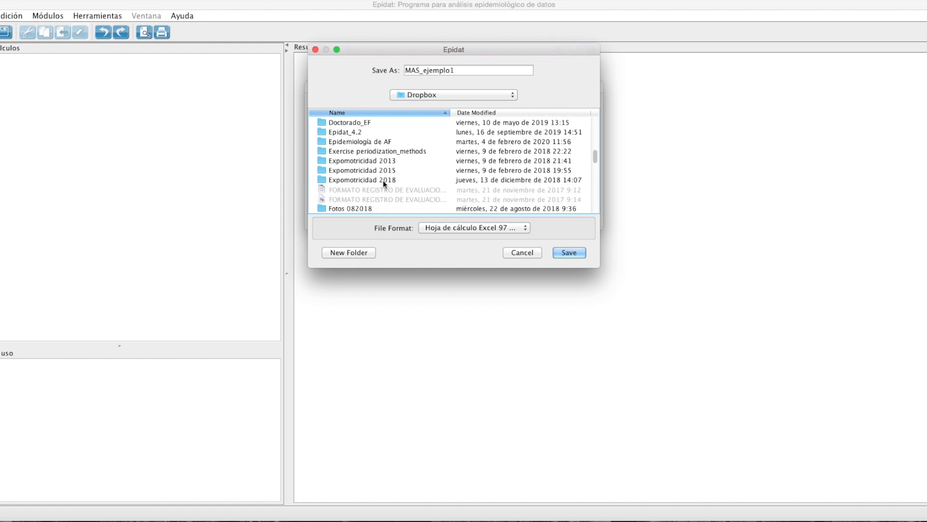
scroll(384, 181, "down", 7)
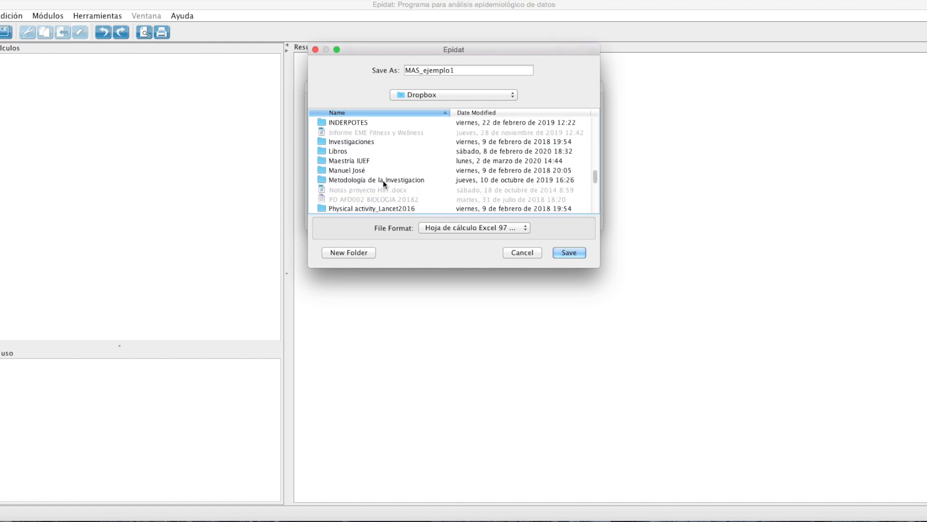
left_click(363, 161)
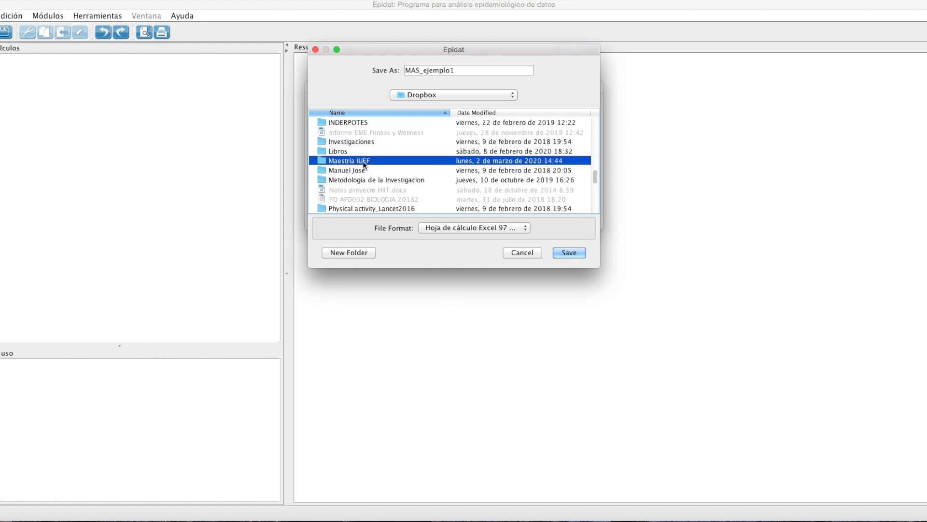
double_click(411, 161)
double_click(401, 188)
left_click(365, 208)
double_click(365, 208)
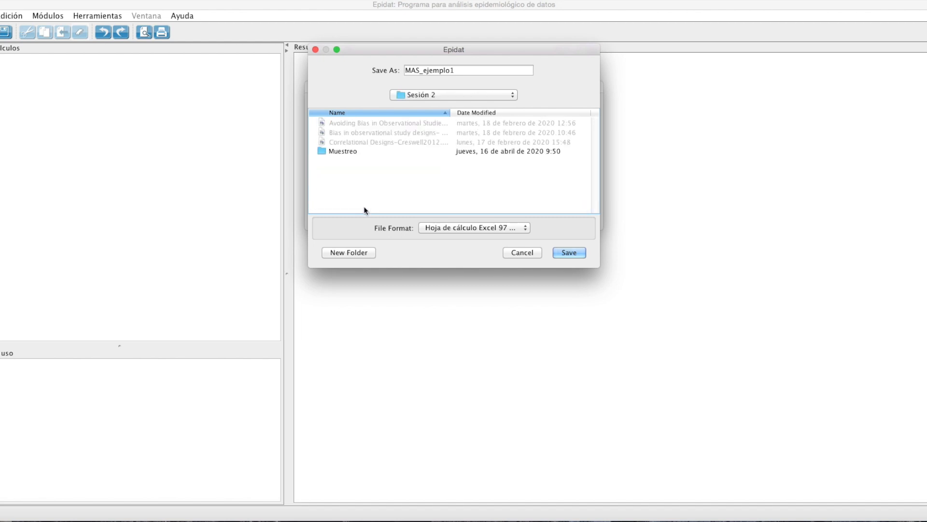
double_click(352, 149)
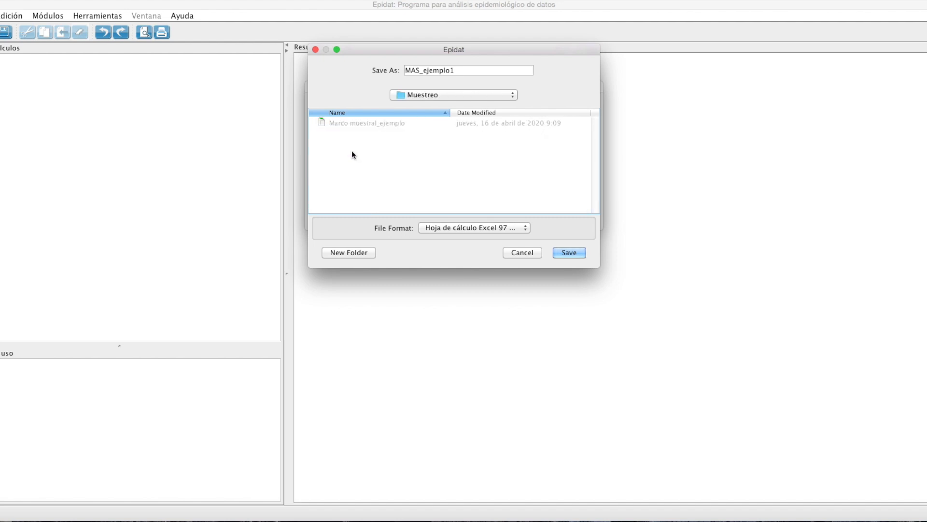
- Save the output file in the chosen folder and run the simple random sampling calculation
left_click(566, 253)
left_click(475, 220)
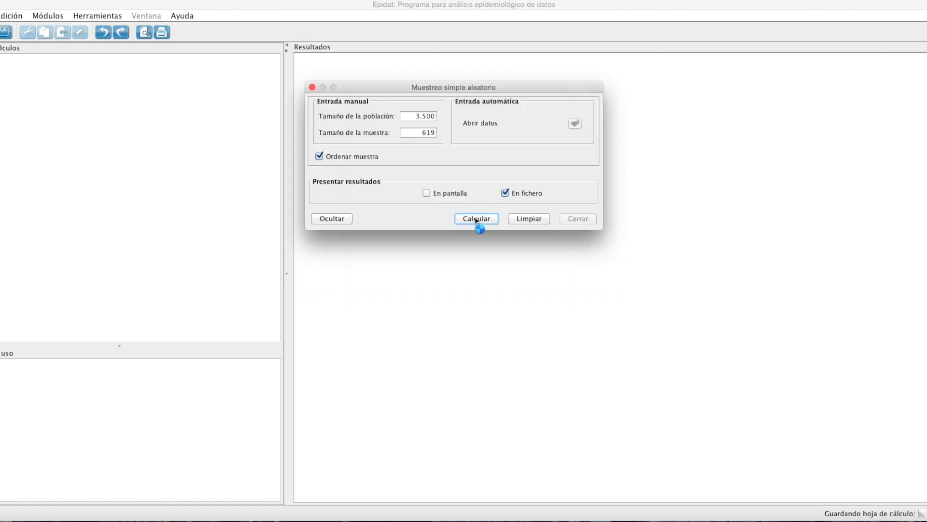
left_click(614, 288)
- Switch to Finder and open MAS_ejemplo1.xls from the Muestreo folder inside Sesión 2 of the research methodology course in Dropbox
left_click(898, 521)
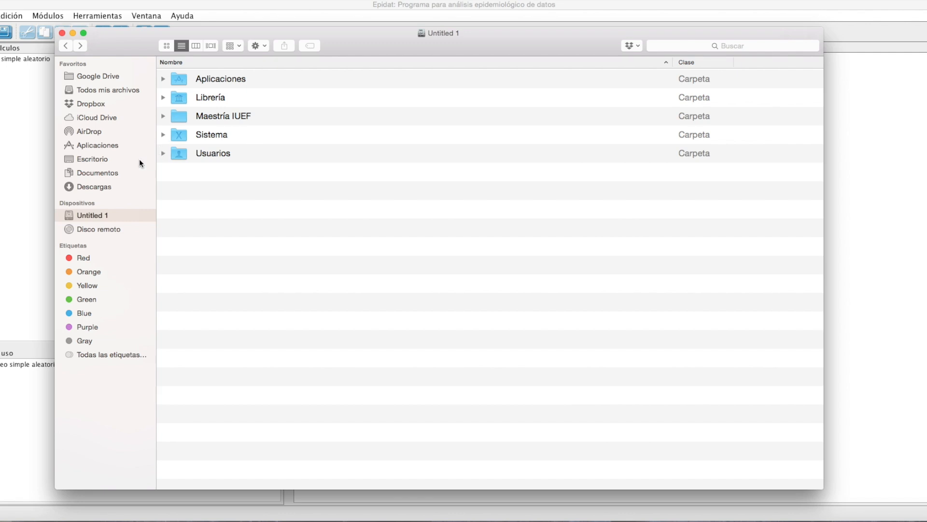
left_click(91, 105)
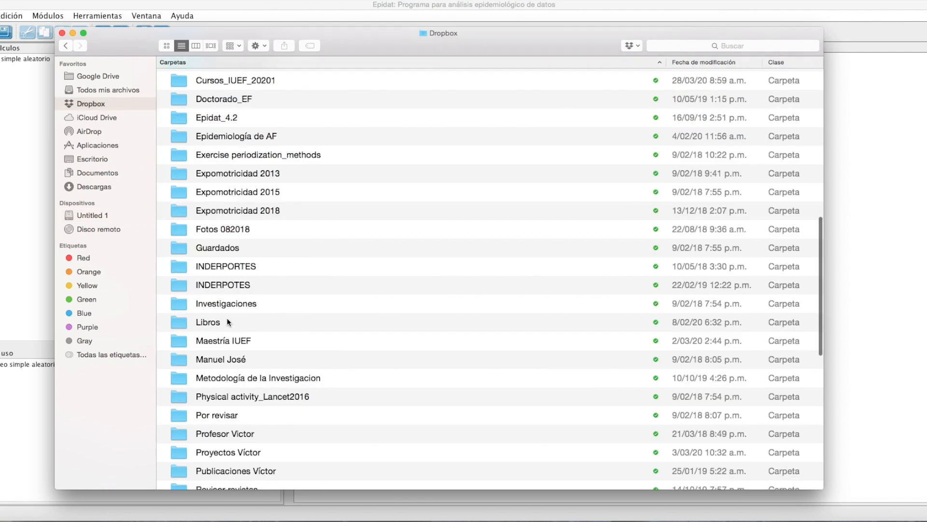
double_click(228, 340)
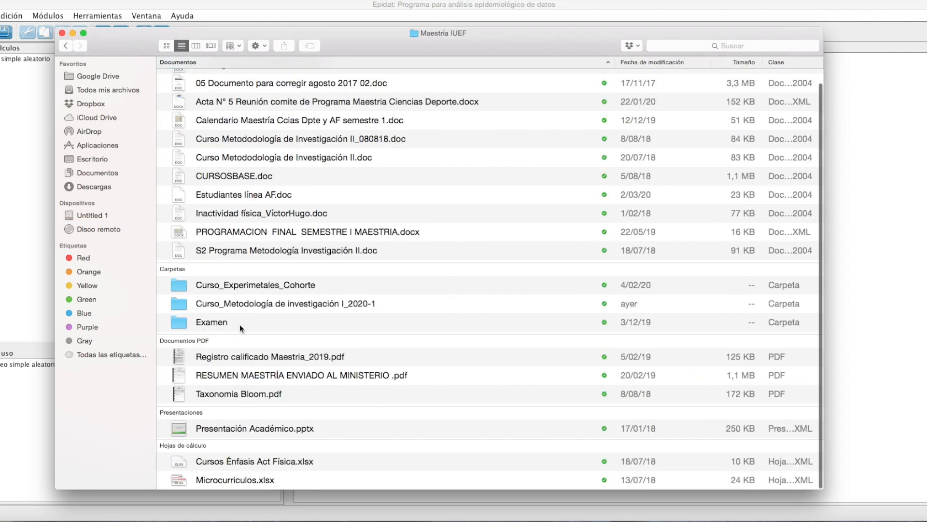
double_click(256, 303)
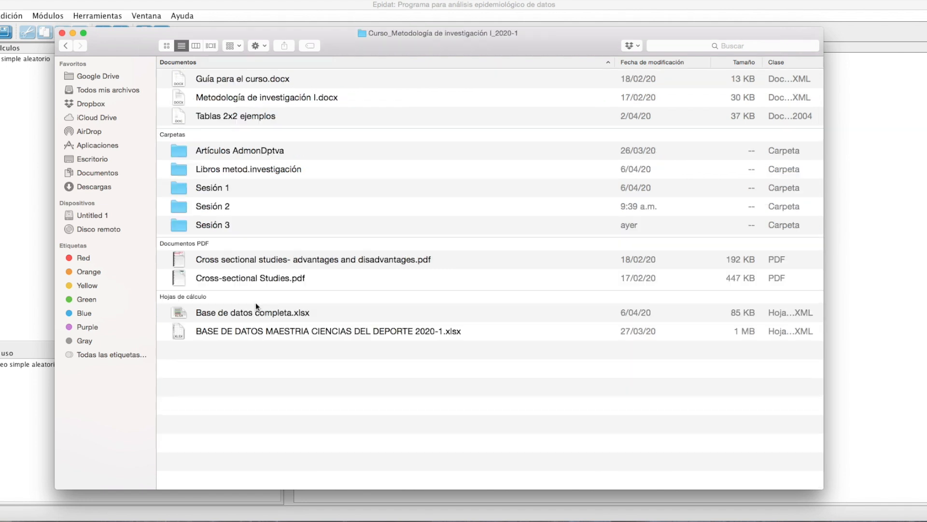
double_click(221, 209)
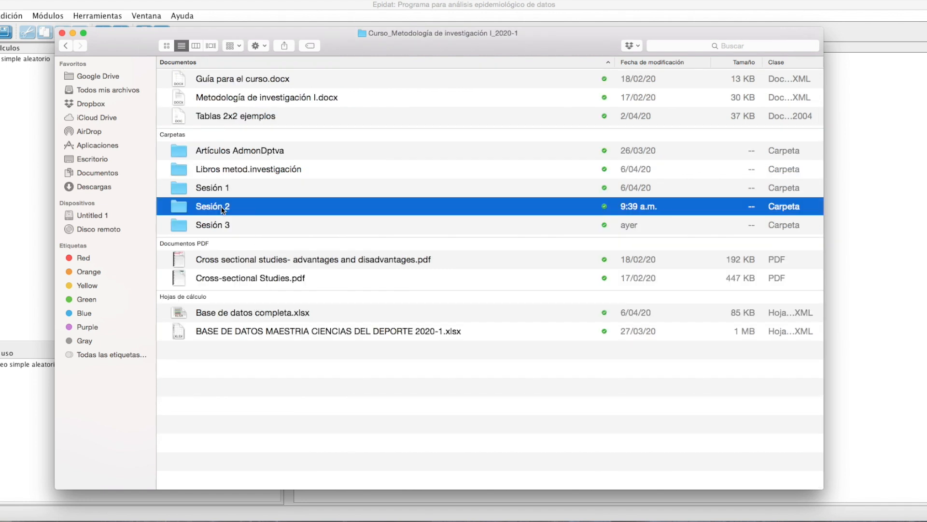
double_click(204, 136)
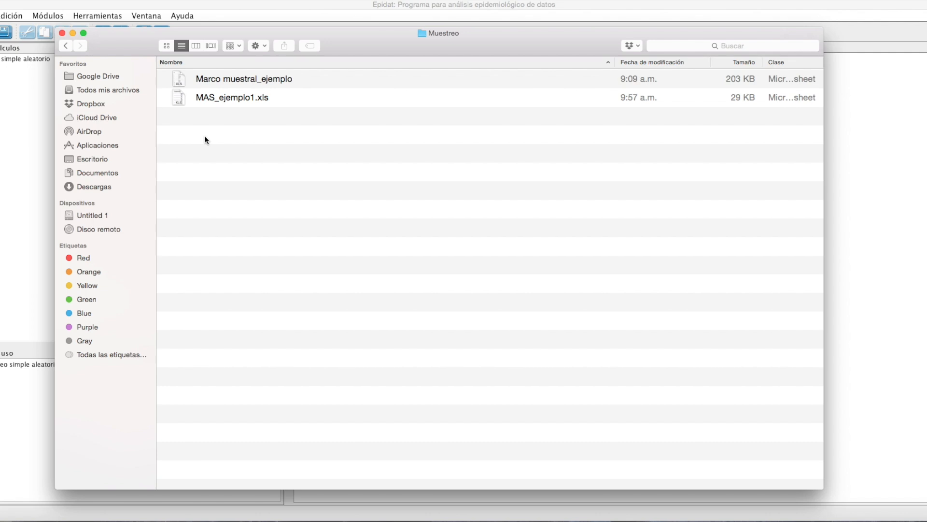
double_click(228, 99)
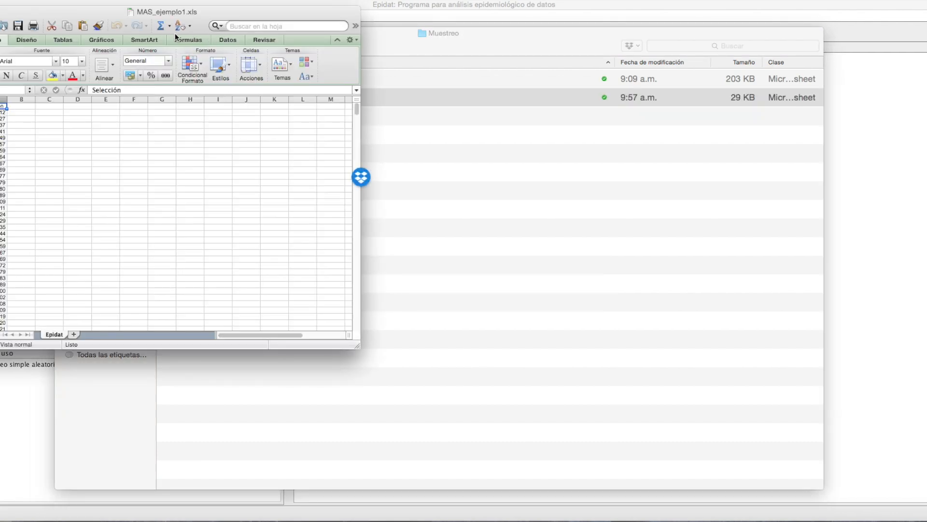
- Widen and heighten the spreadsheet window, zoom the sheet to 200%, and select the first sampled number in column A
left_click_drag(361, 123, 595, 138)
left_click(289, 26)
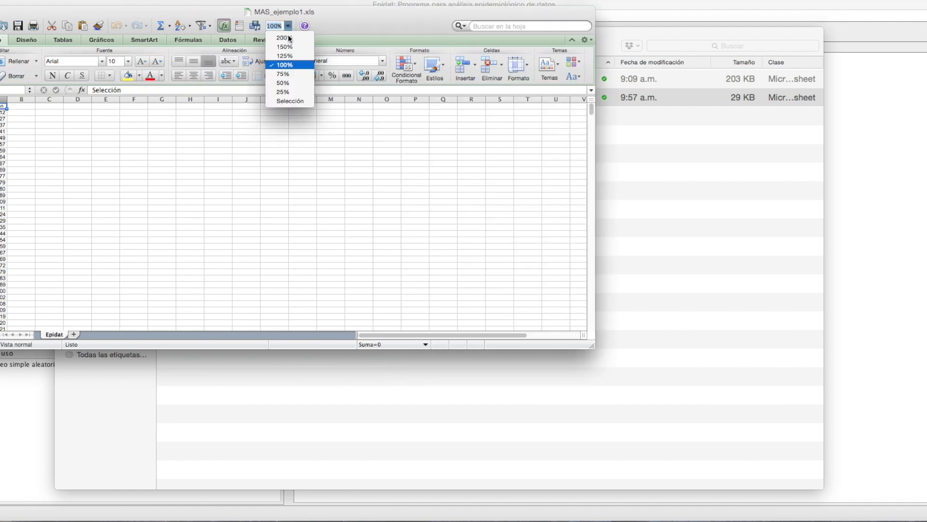
left_click(288, 35)
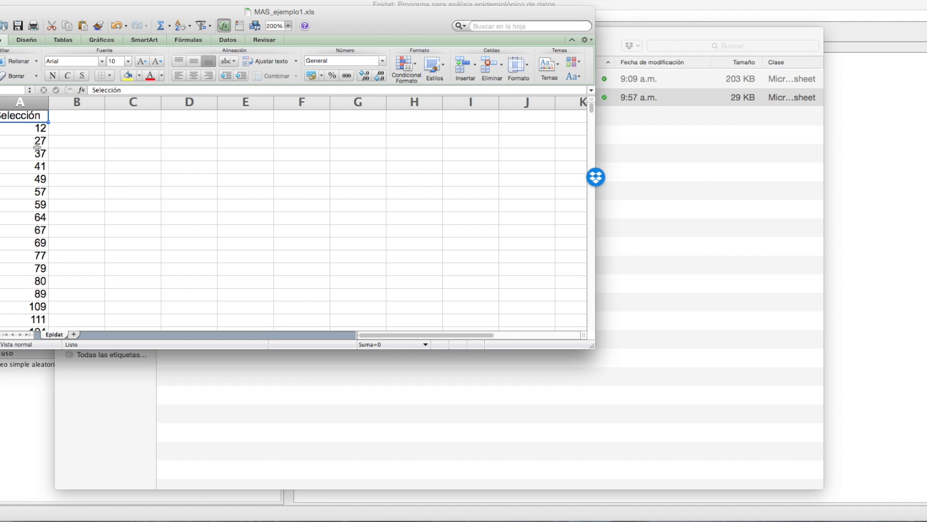
left_click(38, 130)
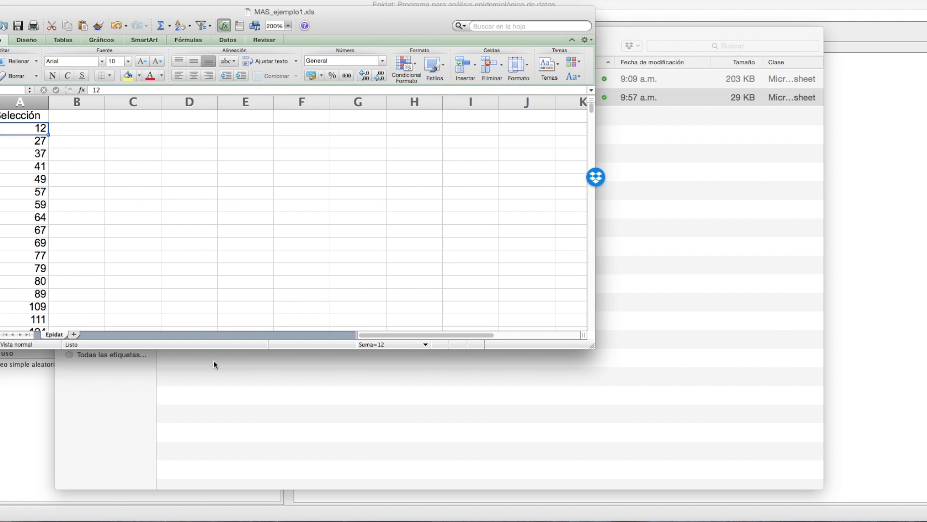
left_click_drag(218, 347, 218, 506)
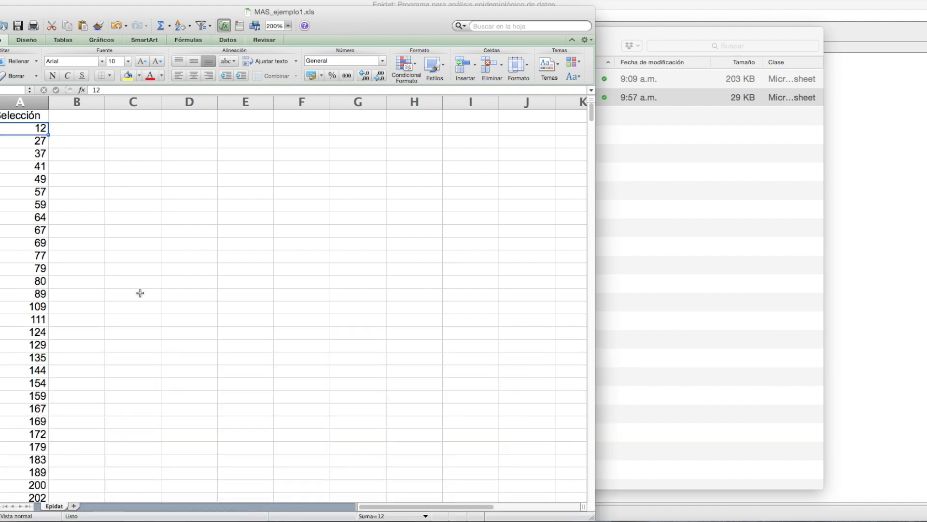
- Look through the sampled numbers in column A of the Epidat sheet, from the first to the last and back
scroll(40, 297, "down", 10)
scroll(40, 296, "down", 20)
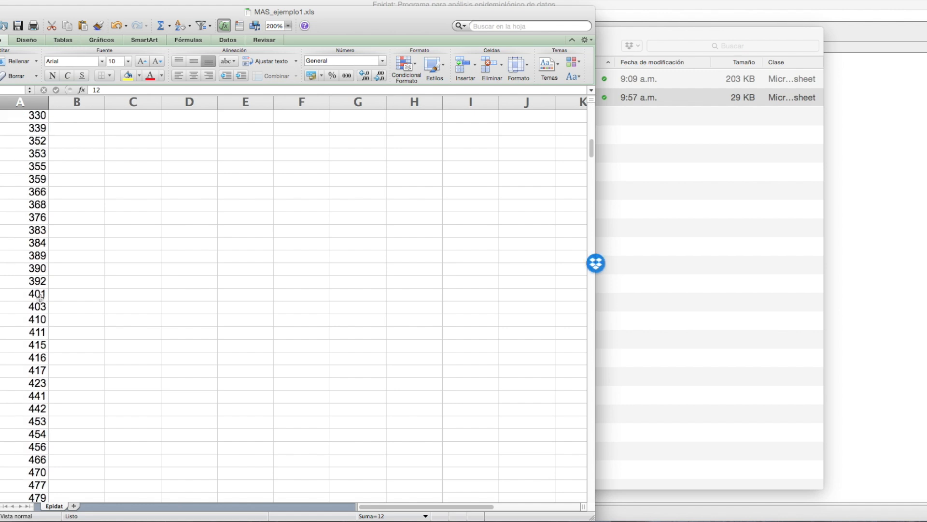
scroll(40, 297, "down", 20)
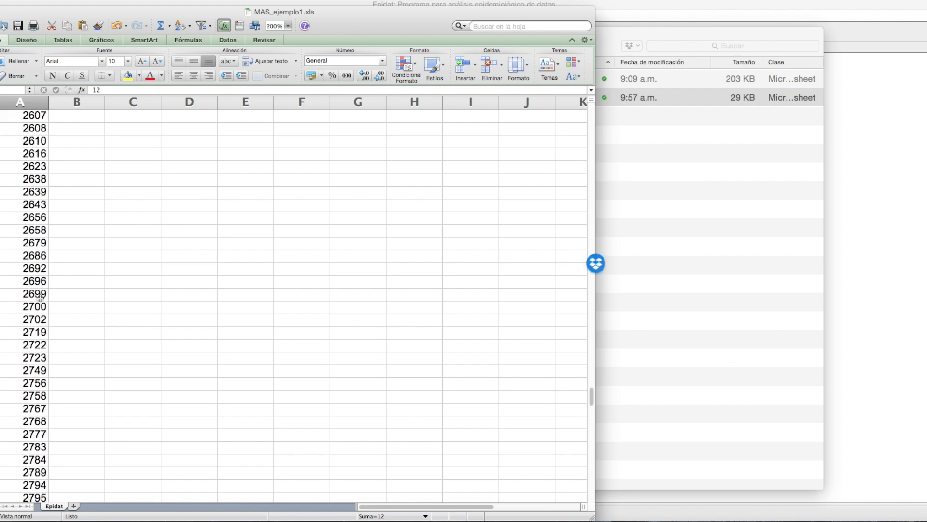
scroll(40, 297, "down", 6)
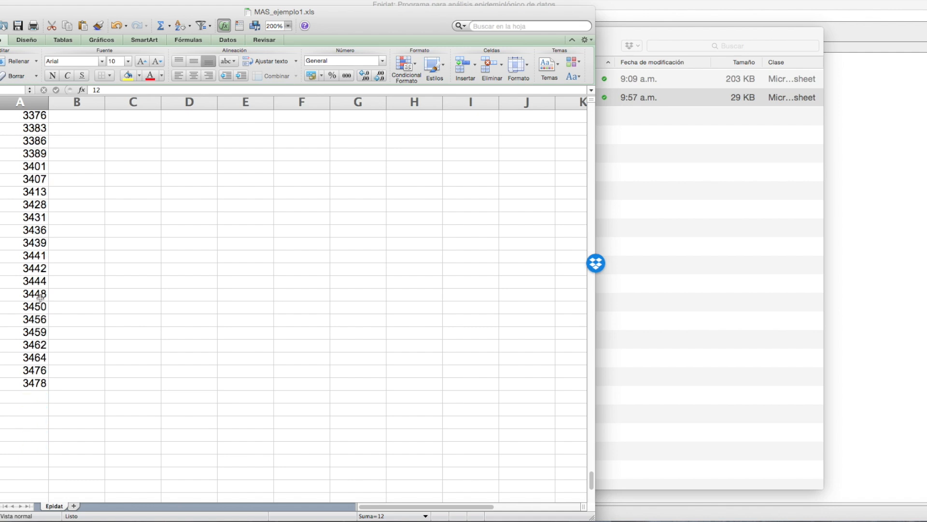
scroll(39, 296, "up", 2)
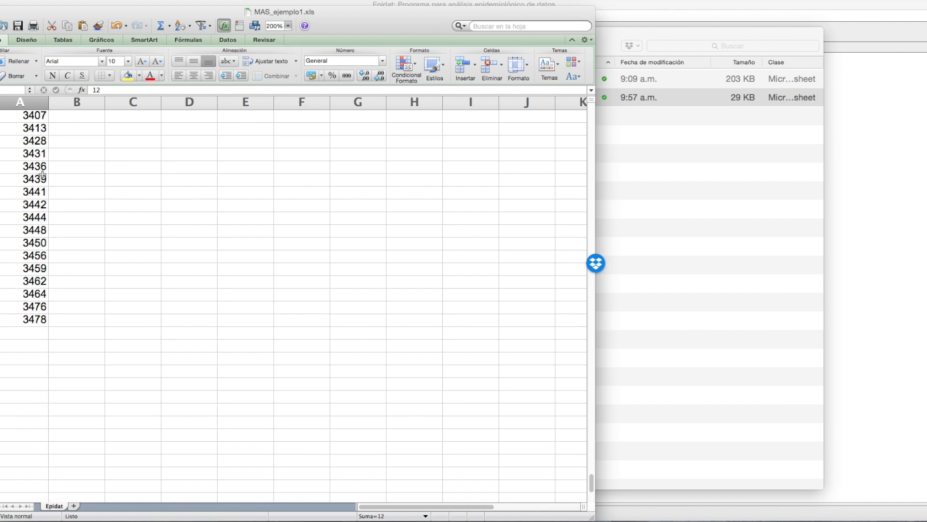
scroll(44, 222, "down", 5)
scroll(53, 194, "up", 3)
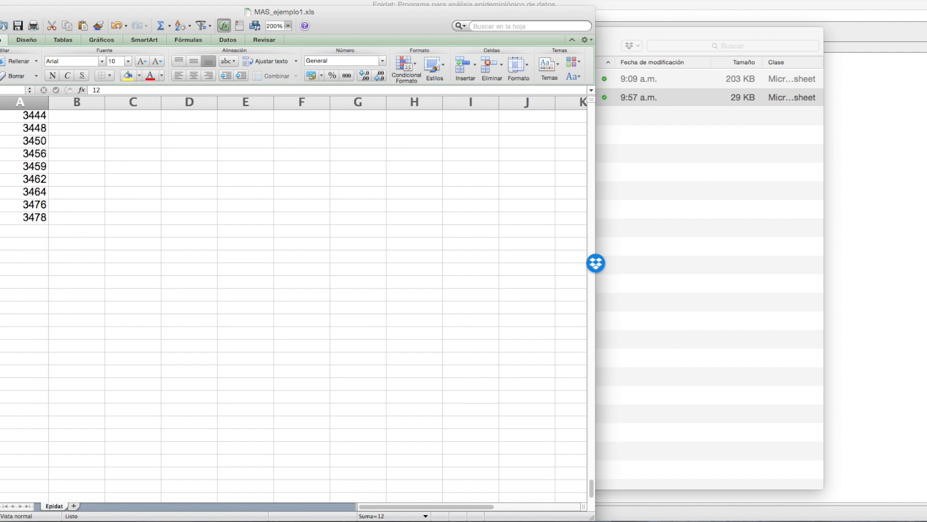
scroll(141, 246, "up", 15)
scroll(141, 246, "up", 20)
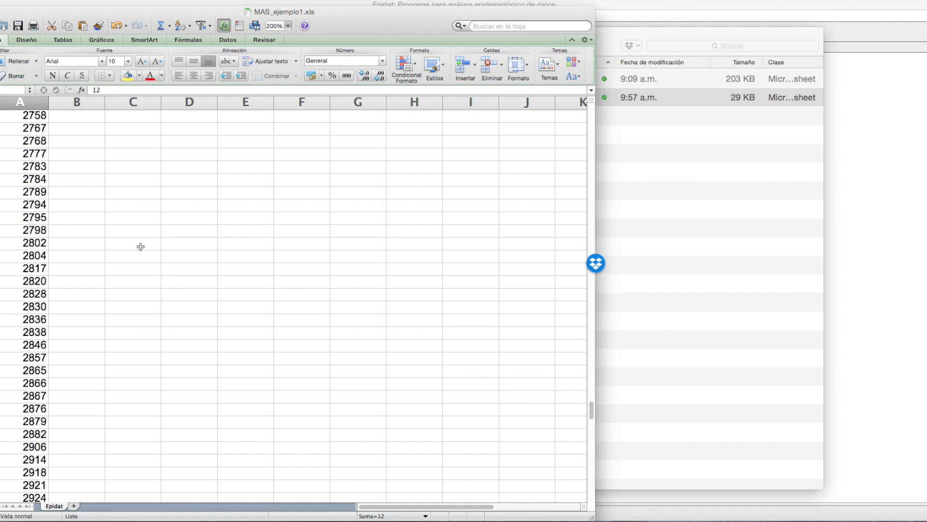
scroll(140, 246, "up", 20)
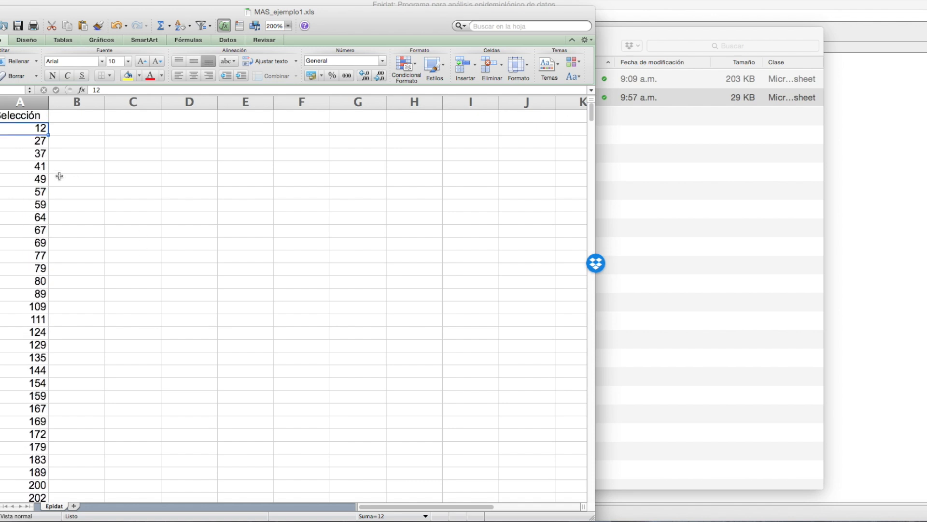
- Examine individual sampled numbers in column A to see which subjects of the population were selected
left_click(34, 184)
left_click(42, 255)
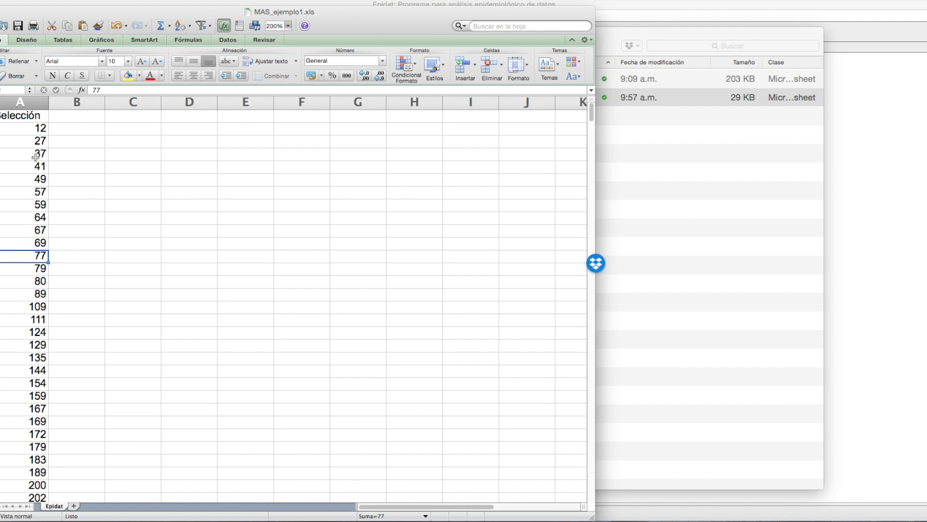
left_click(35, 142)
left_click(38, 191)
left_click(37, 258)
left_click(38, 305)
left_click(38, 334)
scroll(38, 381, "down", 4)
left_click(39, 345)
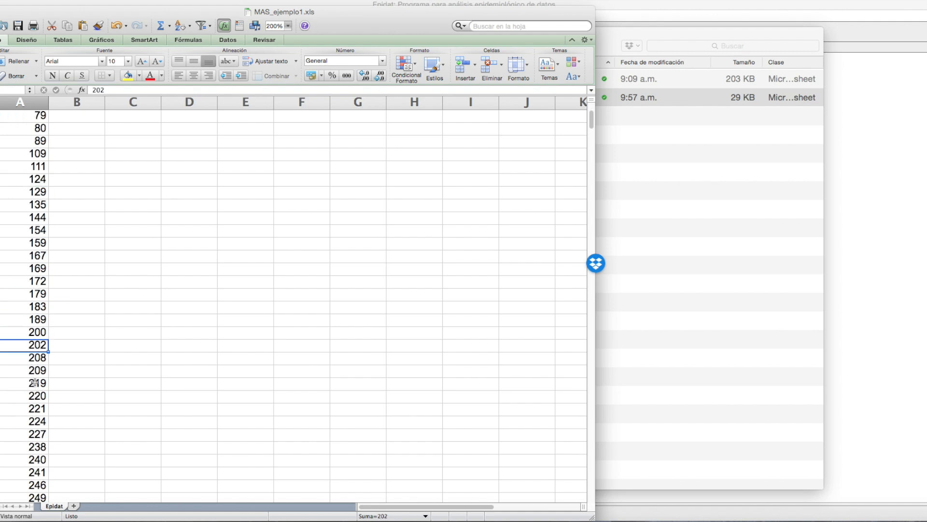
left_click(38, 410)
scroll(99, 383, "up", 4)
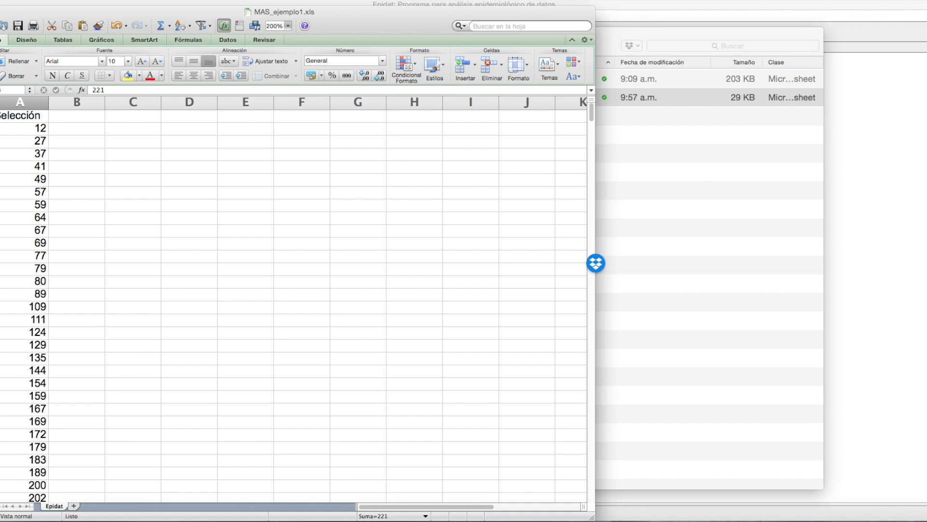
- Hide the spreadsheet and the Finder window, return to Epidat and open the simple random sampling (Muestreo simple aleatorio) dialog
key("super+h")
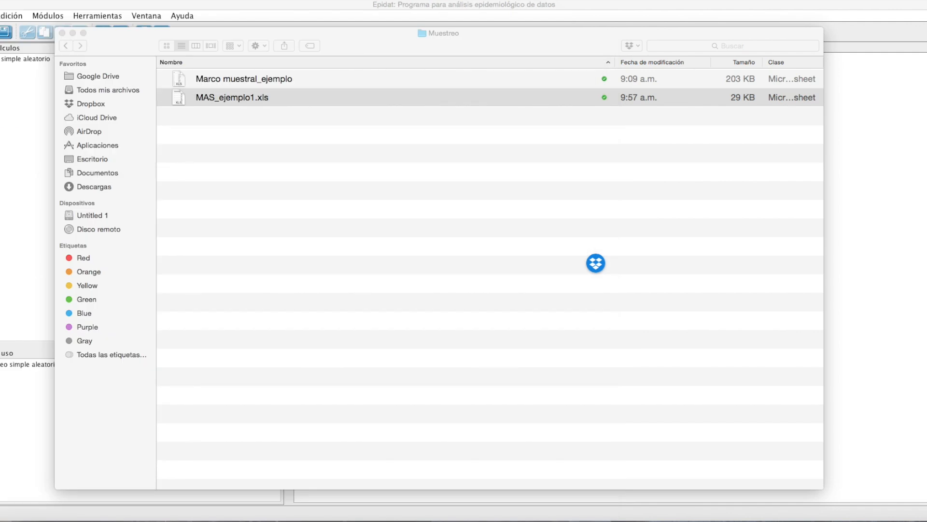
left_click(71, 33)
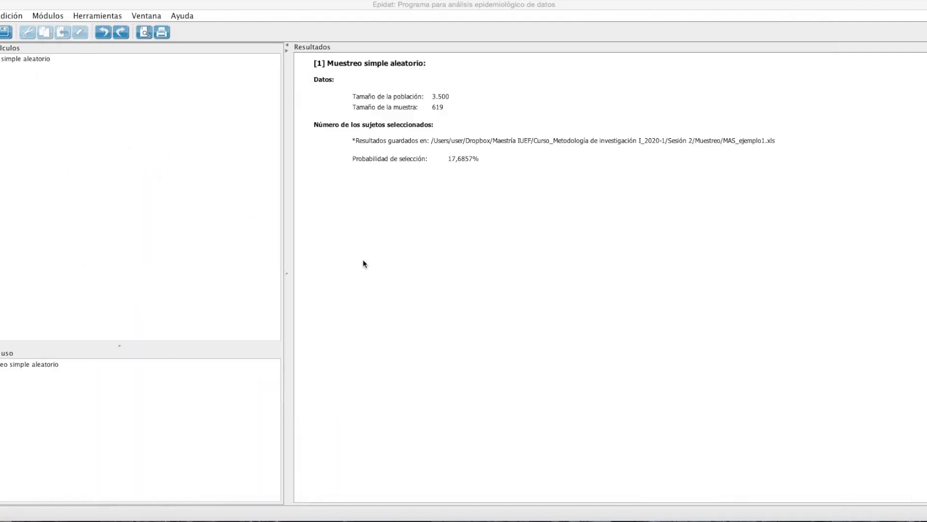
left_click(48, 16)
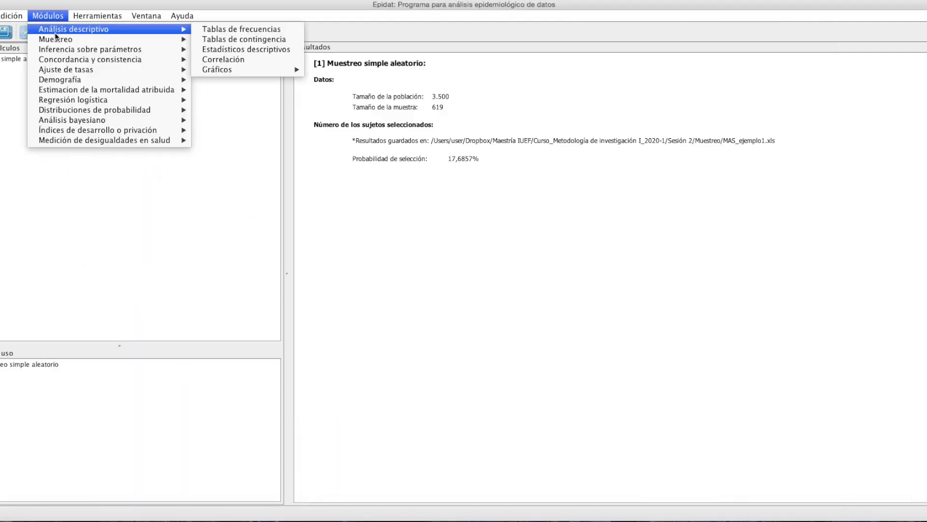
mouse_move(157, 41)
mouse_move(205, 46)
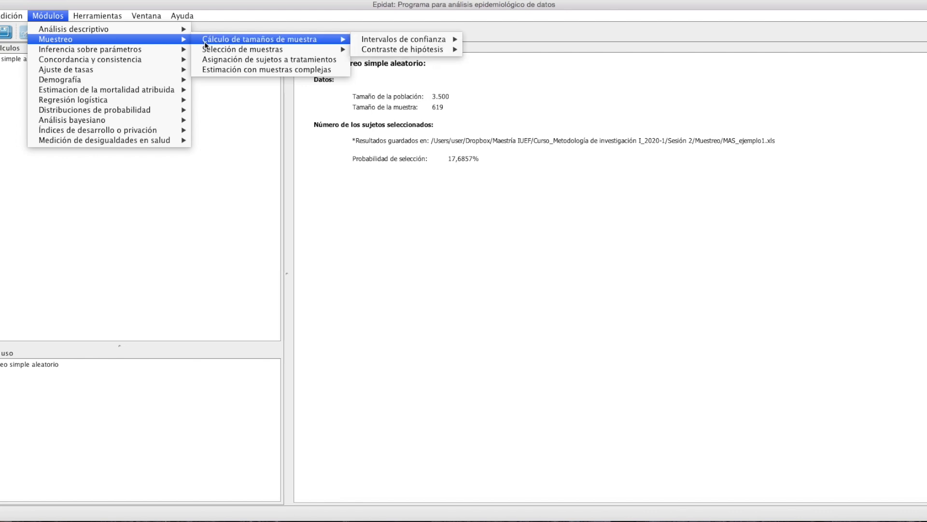
mouse_move(326, 51)
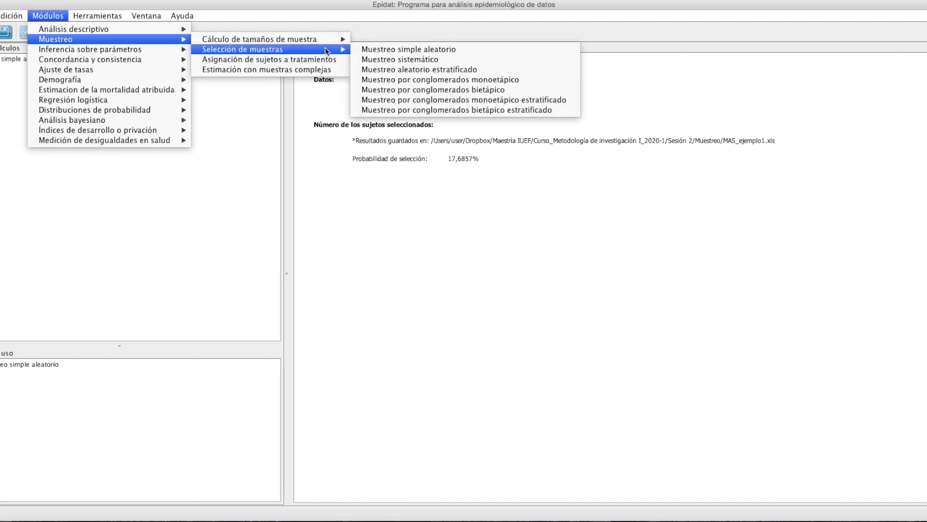
left_click(382, 51)
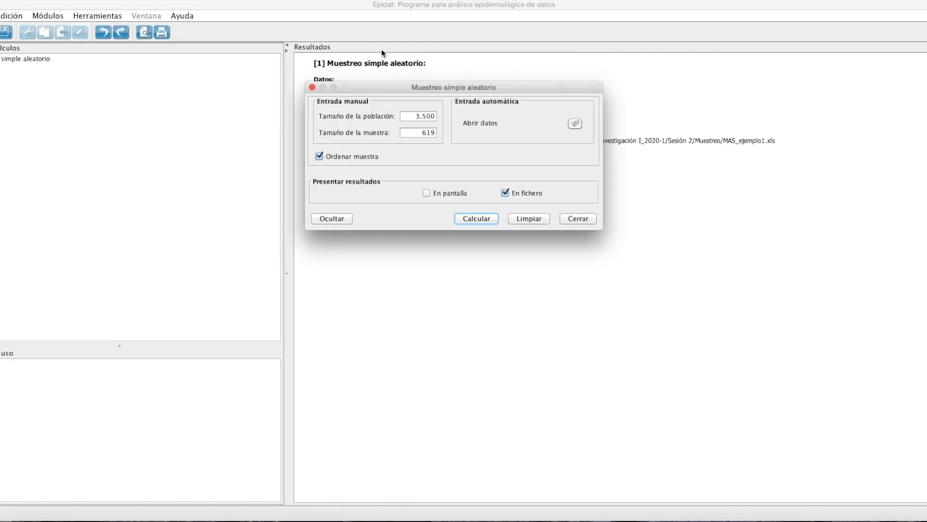
- Start the automatic data input and browse to Muestreo inside Sesión 2 of the research methodology course, under Maestría IUEF in Dropbox
left_click(575, 124)
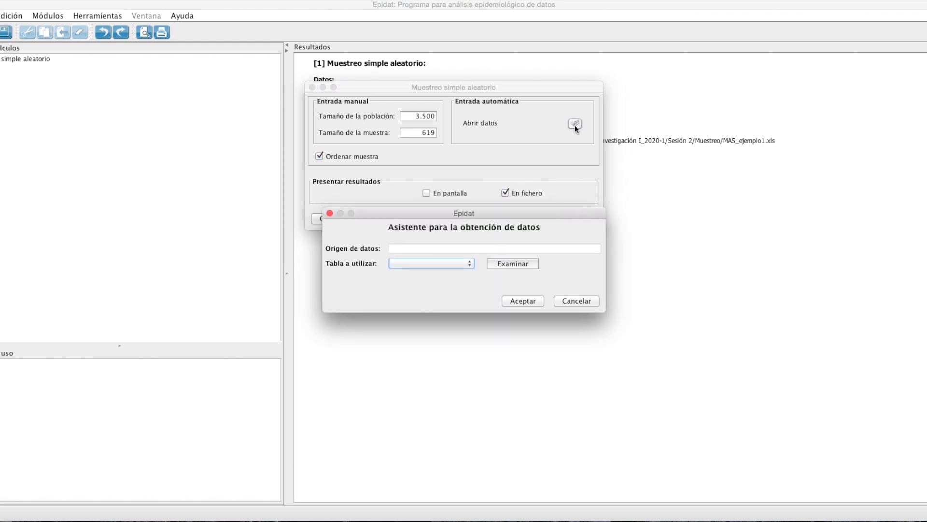
left_click(523, 266)
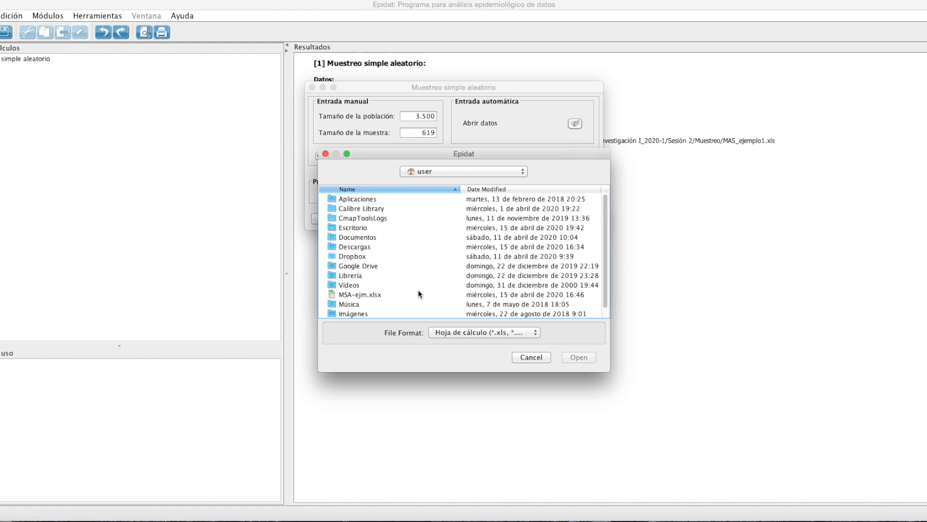
left_click(357, 257)
double_click(357, 256)
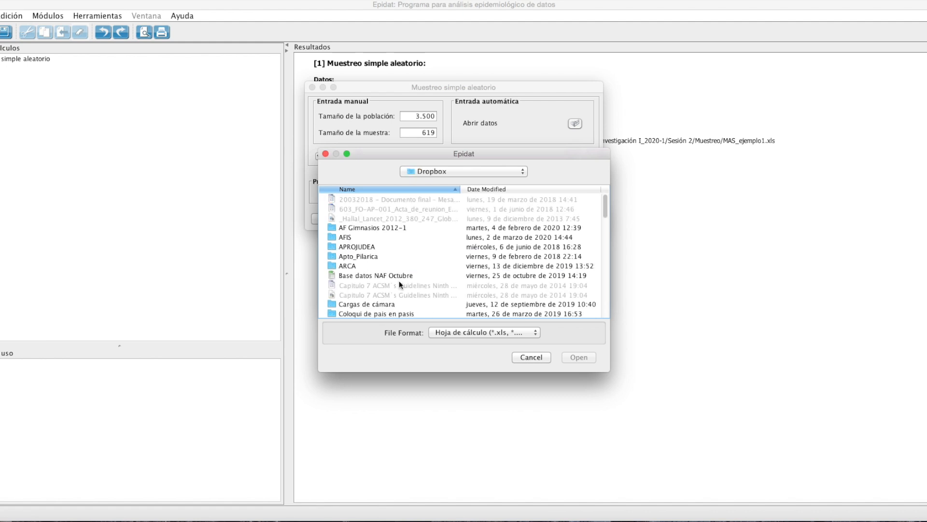
scroll(399, 283, "down", 10)
scroll(399, 282, "down", 8)
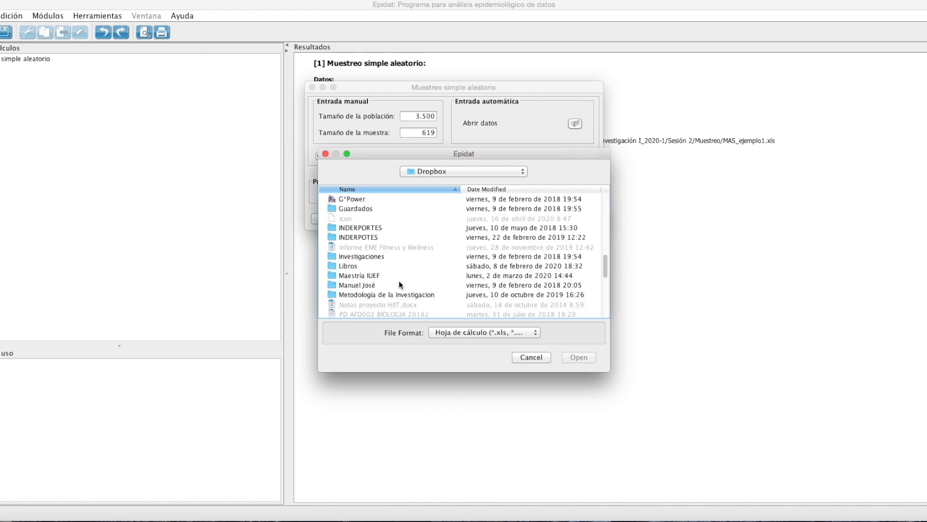
left_click(360, 277)
double_click(360, 276)
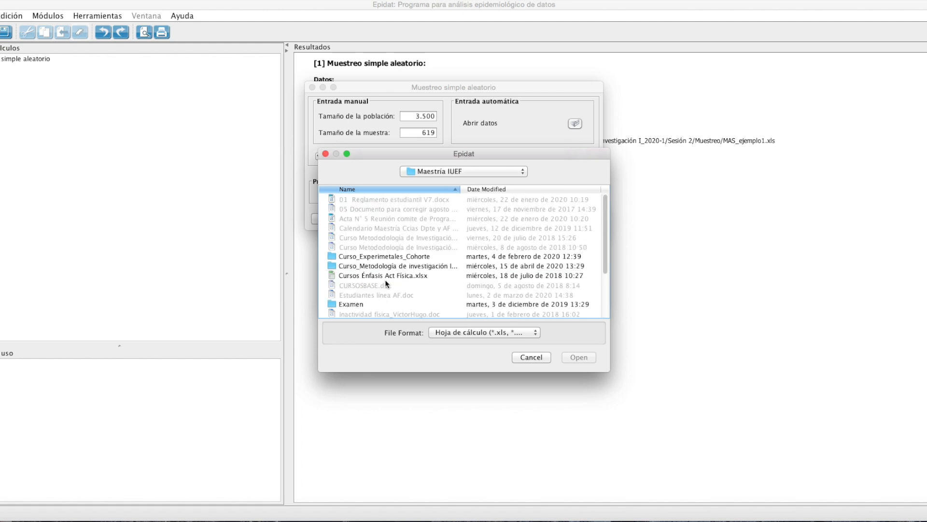
double_click(389, 266)
double_click(366, 285)
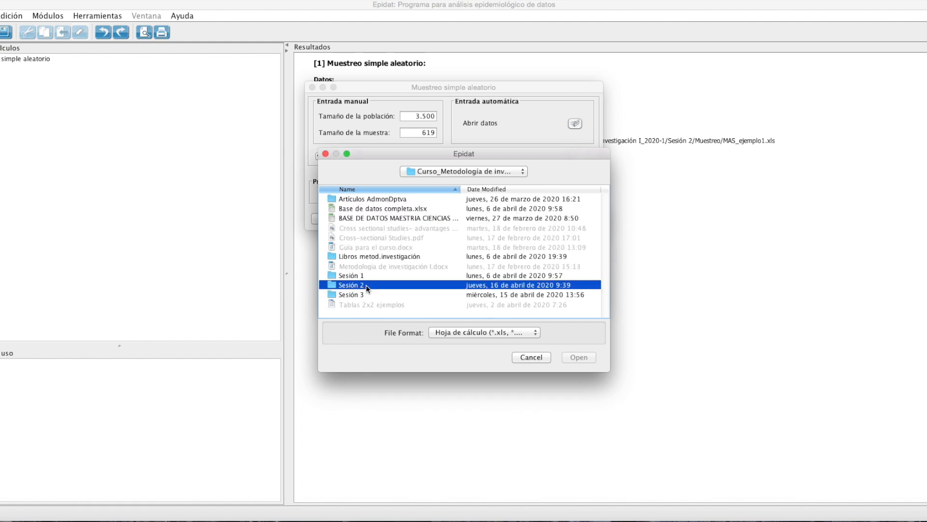
double_click(358, 229)
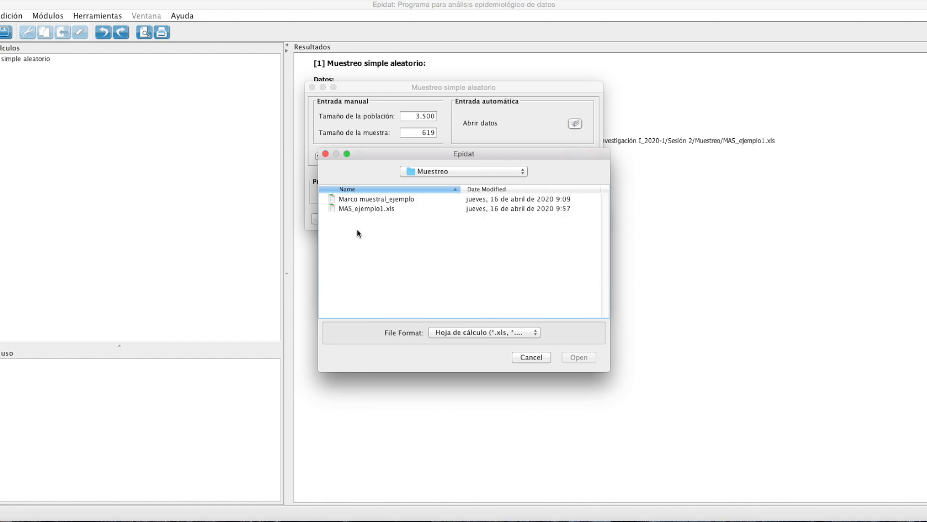
- Load Marco muestral_ejemplo as the data source, using its Marco muestral table
left_click(376, 199)
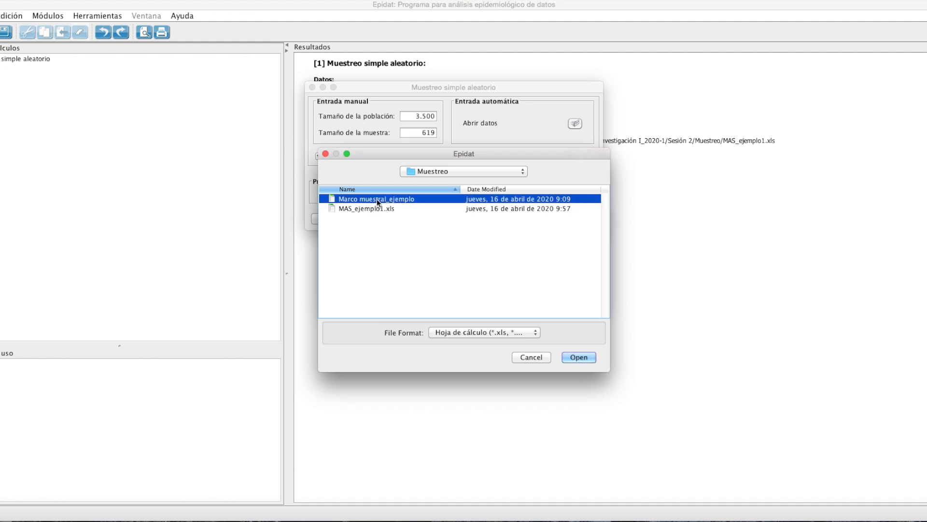
left_click(575, 358)
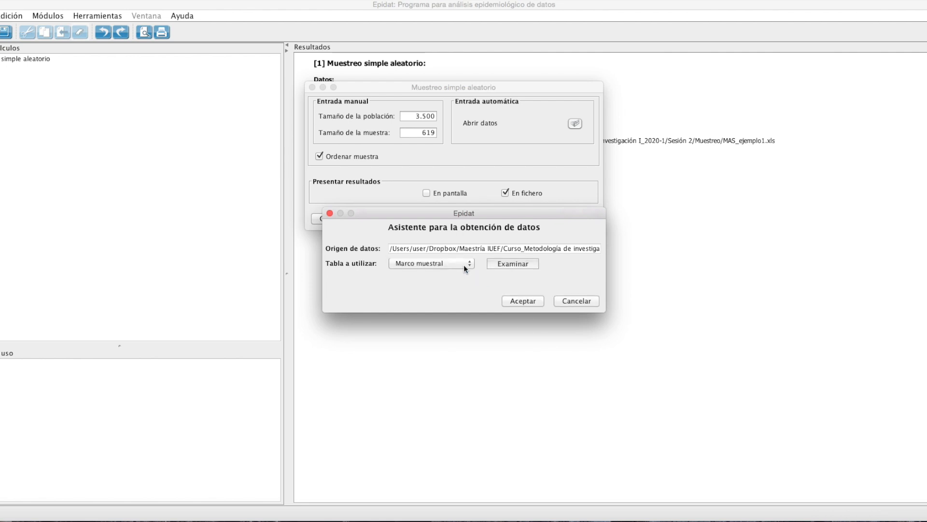
left_click(463, 265)
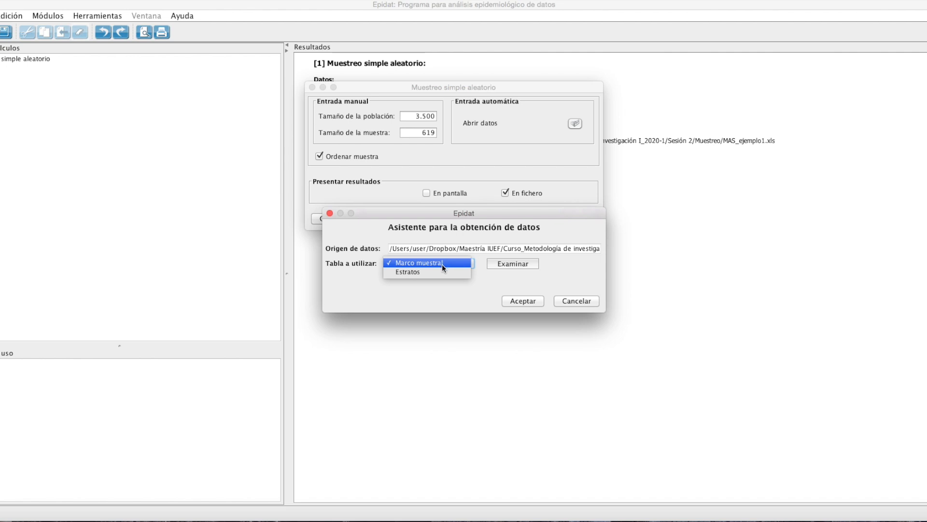
left_click(446, 265)
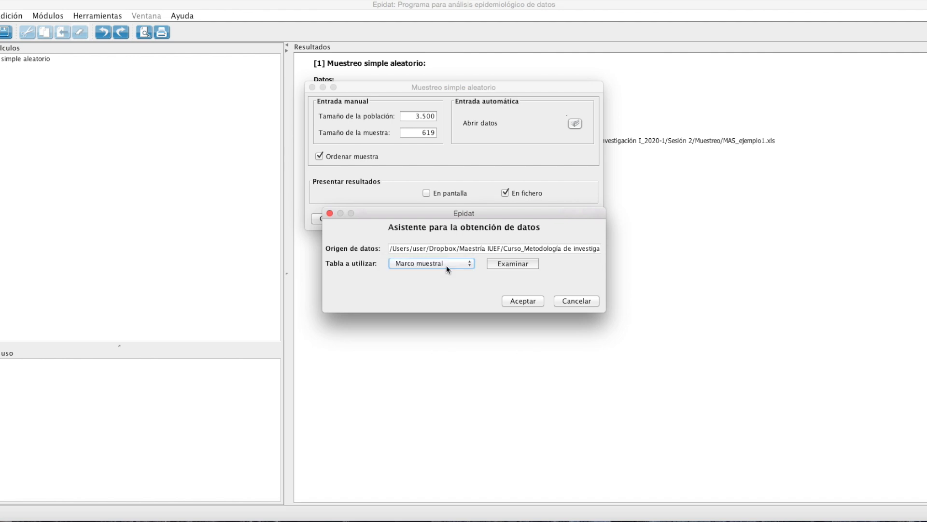
left_click(528, 304)
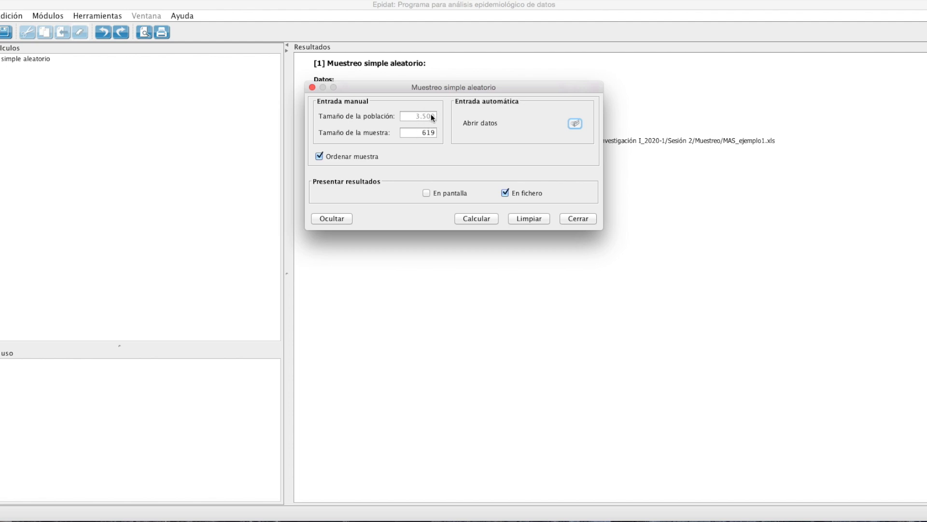
- Run the sampling calculation and save the output as MAS_ejemplo2.xls in the Muestreo folder
left_click(479, 218)
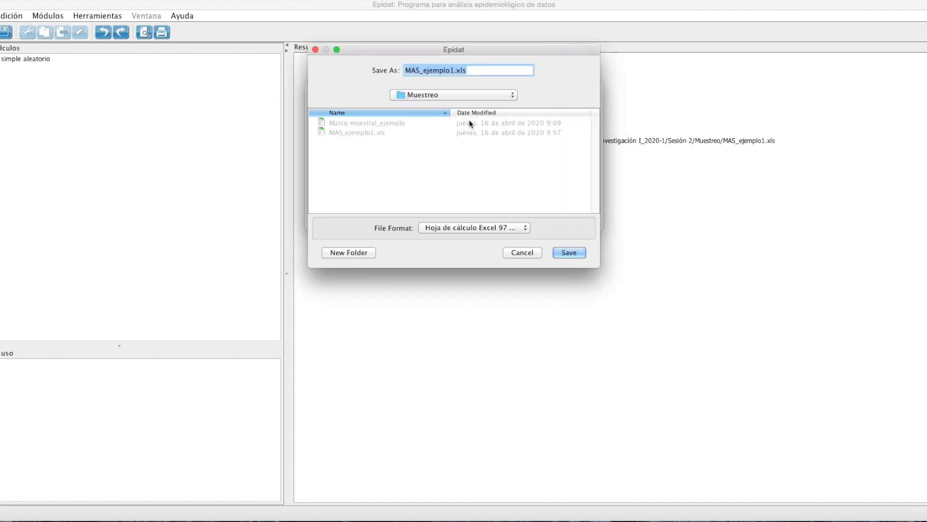
left_click(453, 71)
key("BackSpace")
type("2")
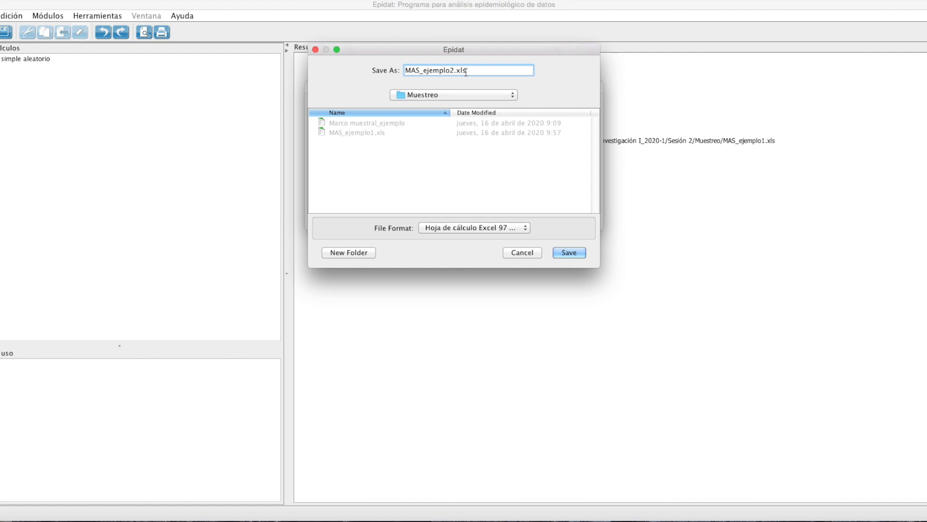
left_click(561, 252)
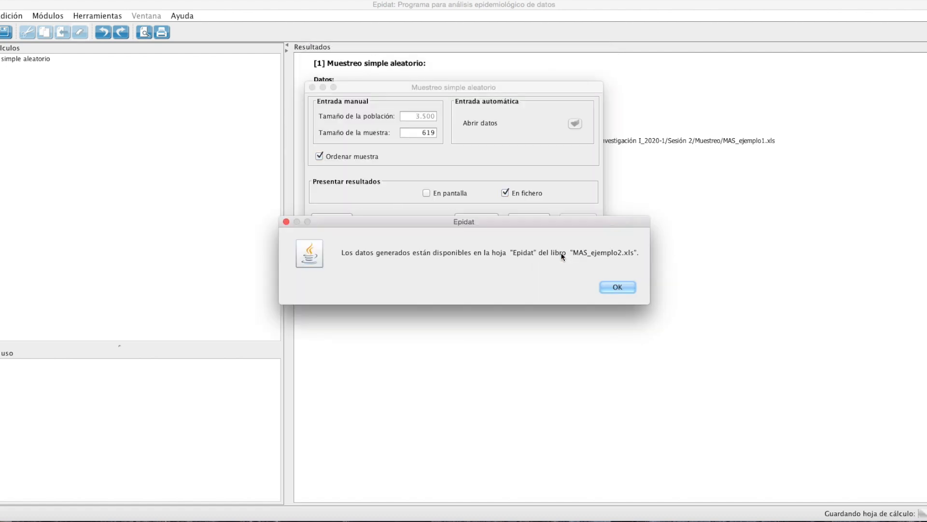
left_click(607, 286)
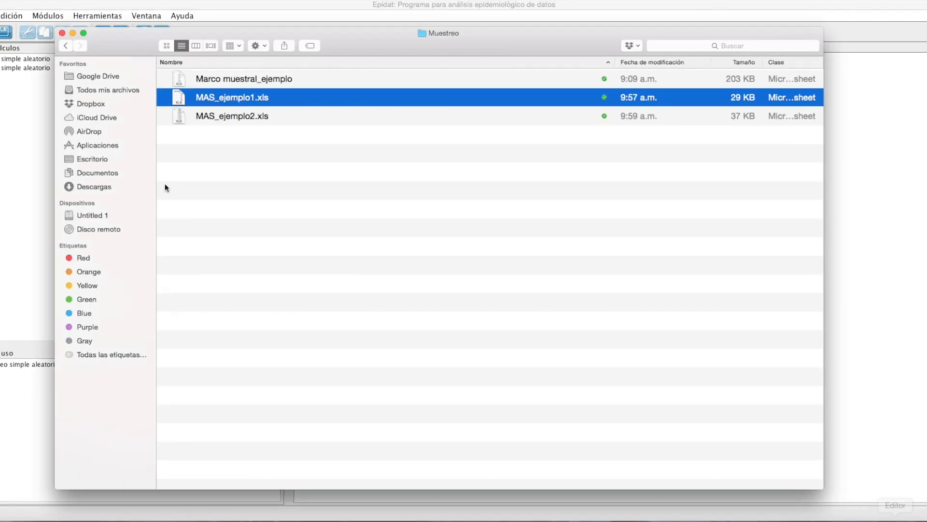
- Open MAS_ejemplo2.xls from the Muestreo folder in Finder, widen its window and zoom the sheet to 200%
double_click(219, 118)
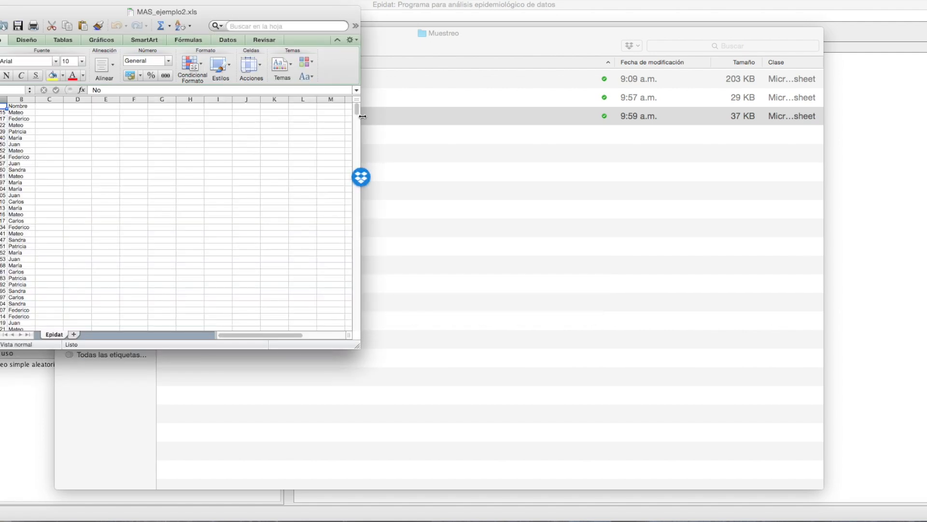
left_click(289, 27)
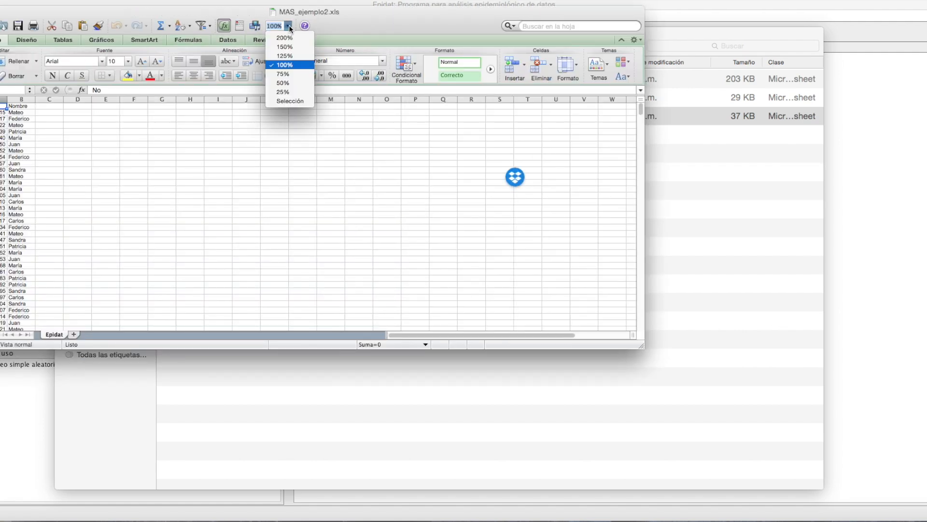
left_click(288, 37)
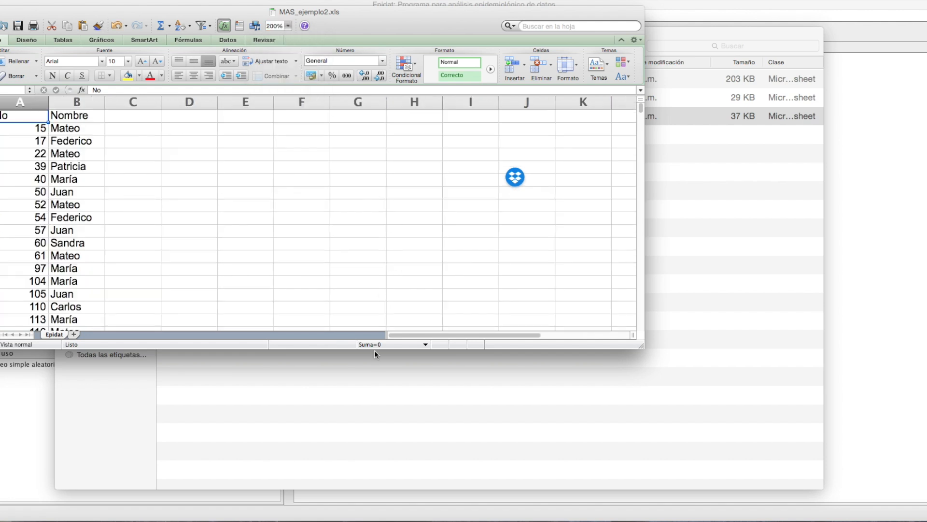
- Enlarge the MAS_ejemplo2.xls window, examine the selected subject numbers and names from first to last, and close the workbook
left_click_drag(364, 357, 365, 484)
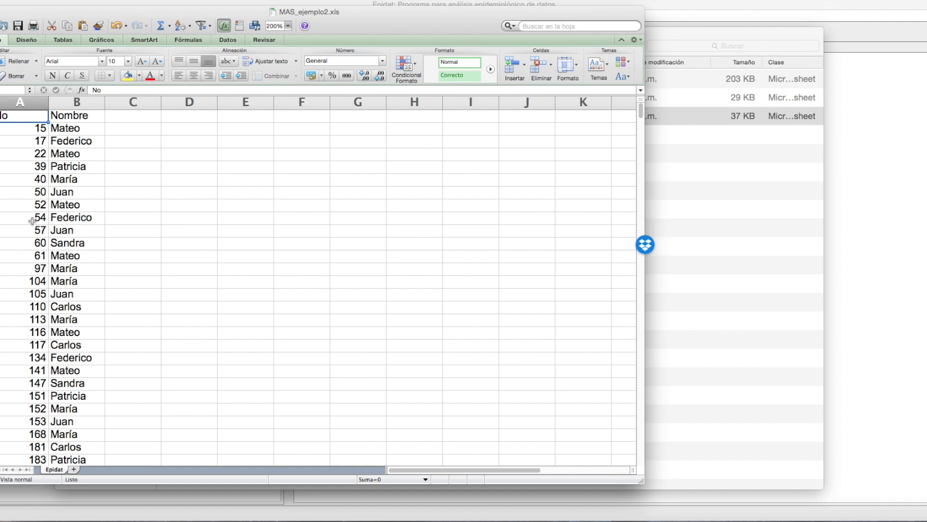
scroll(48, 270, "down", 20)
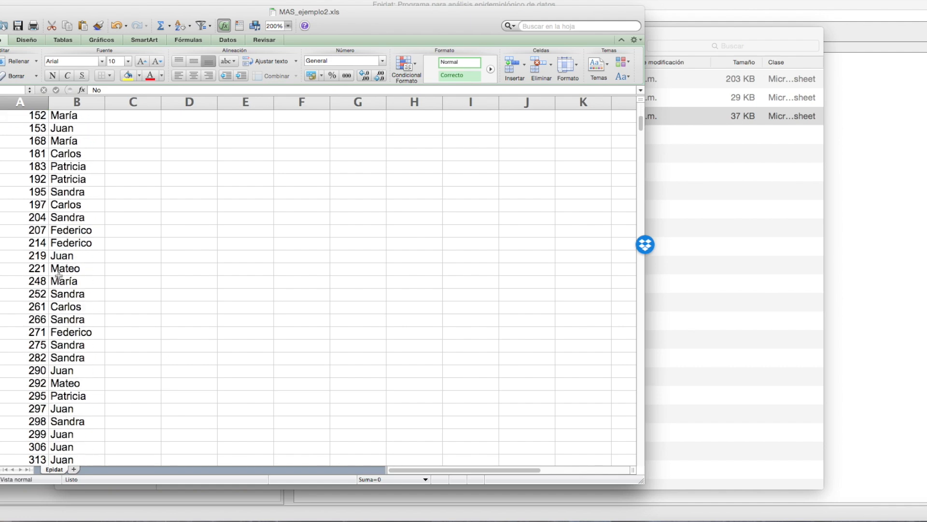
scroll(58, 275, "down", 20)
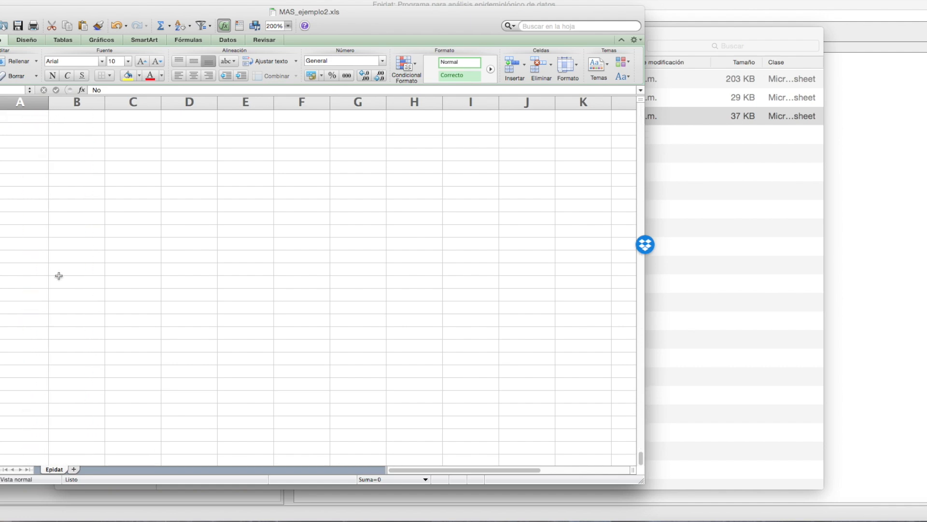
scroll(59, 276, "up", 5)
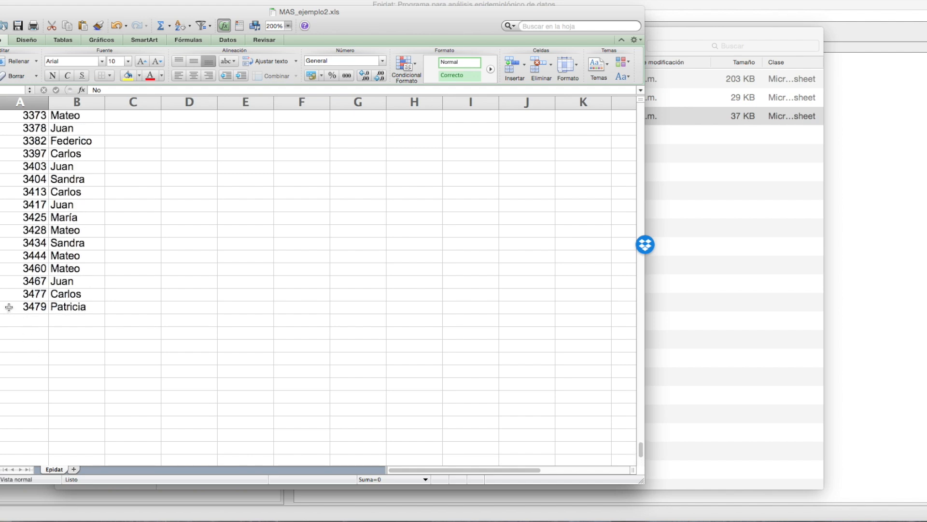
scroll(113, 293, "up", 6)
scroll(114, 294, "up", 9)
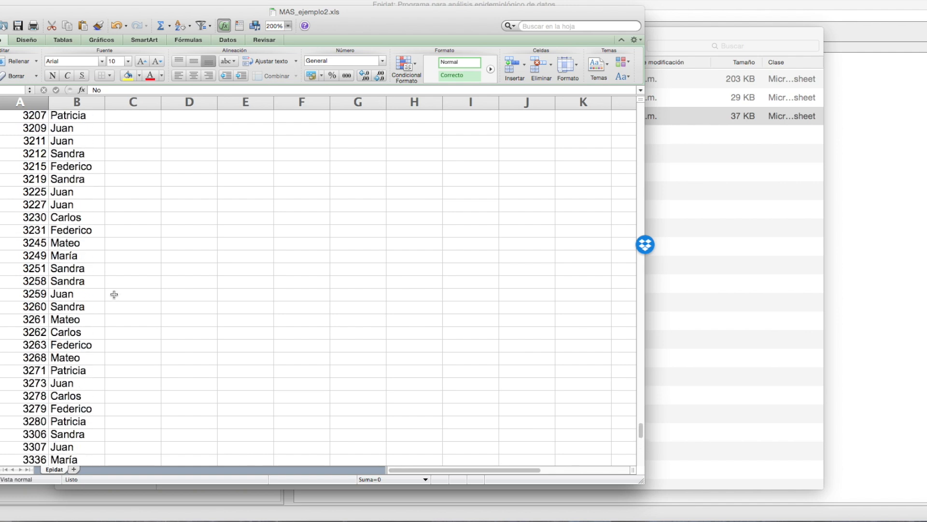
scroll(114, 294, "up", 20)
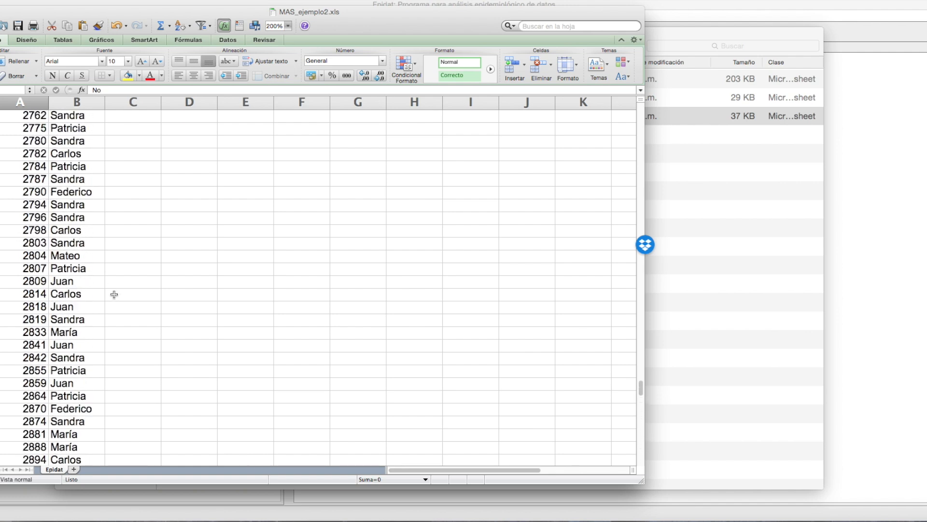
scroll(114, 295, "up", 20)
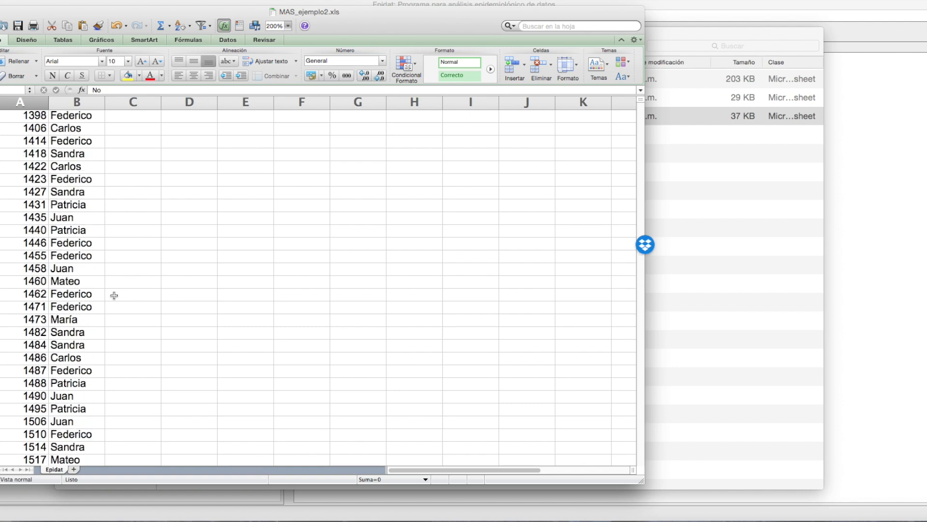
scroll(97, 237, "up", 12)
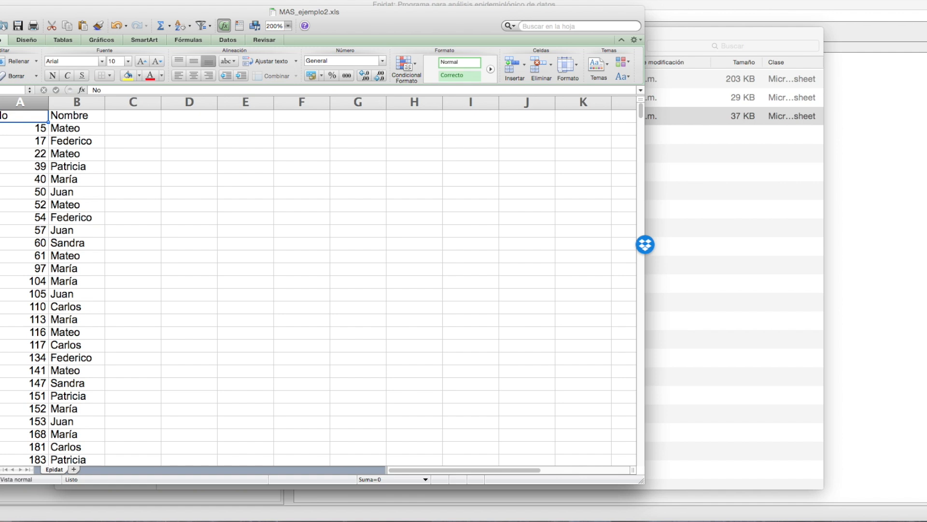
key("super+w")
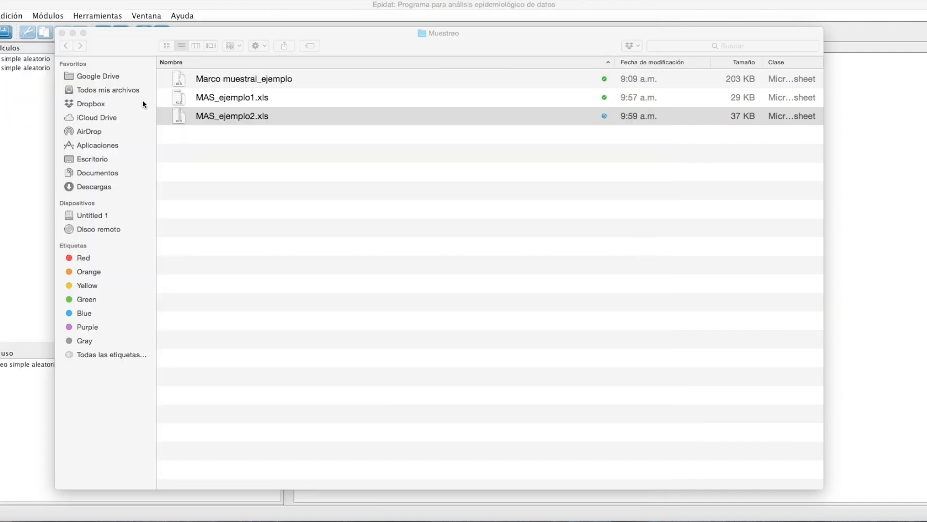
- Switch to Epidat, start Muestreo sistemático from the sample selection methods, and turn off on-screen presentation of results
left_click(4, 144)
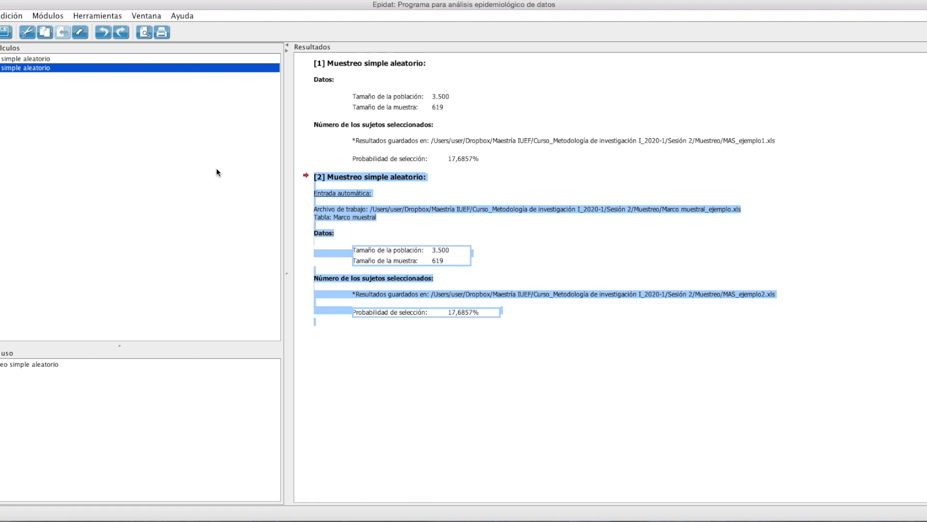
left_click(50, 16)
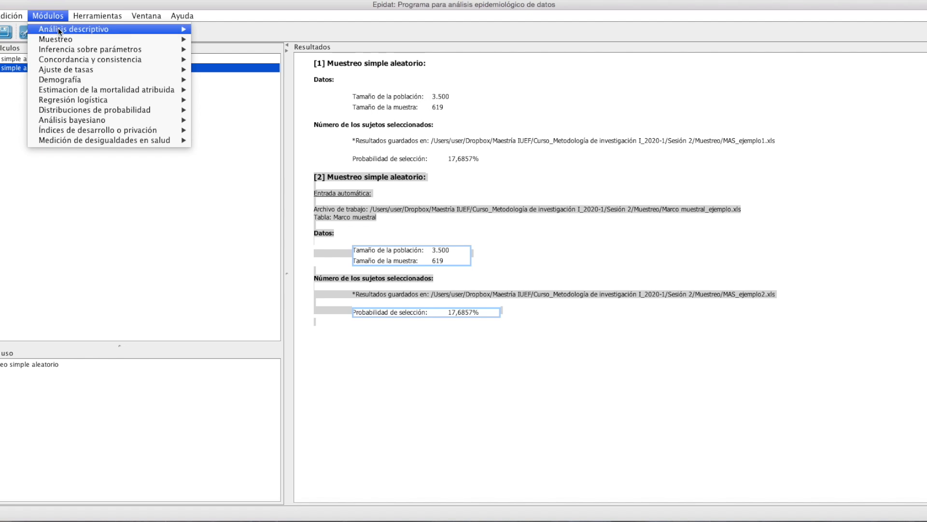
mouse_move(60, 39)
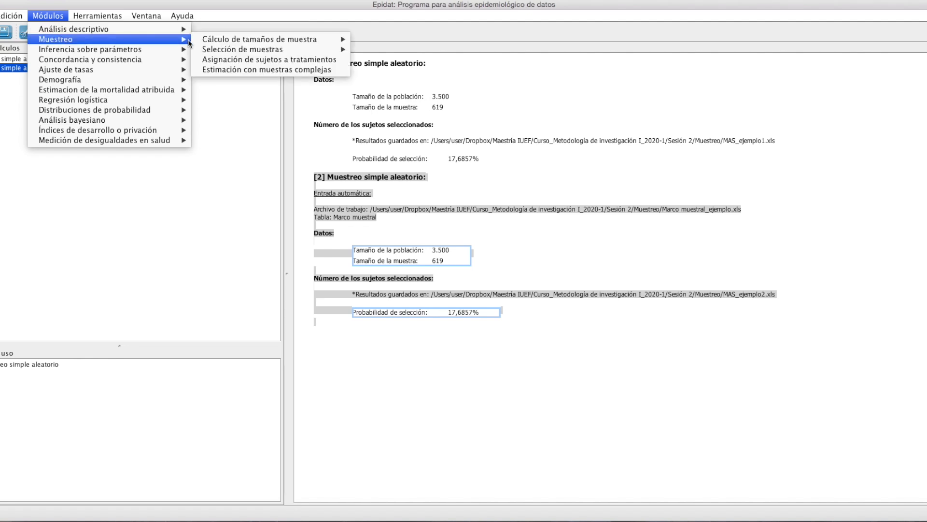
mouse_move(229, 51)
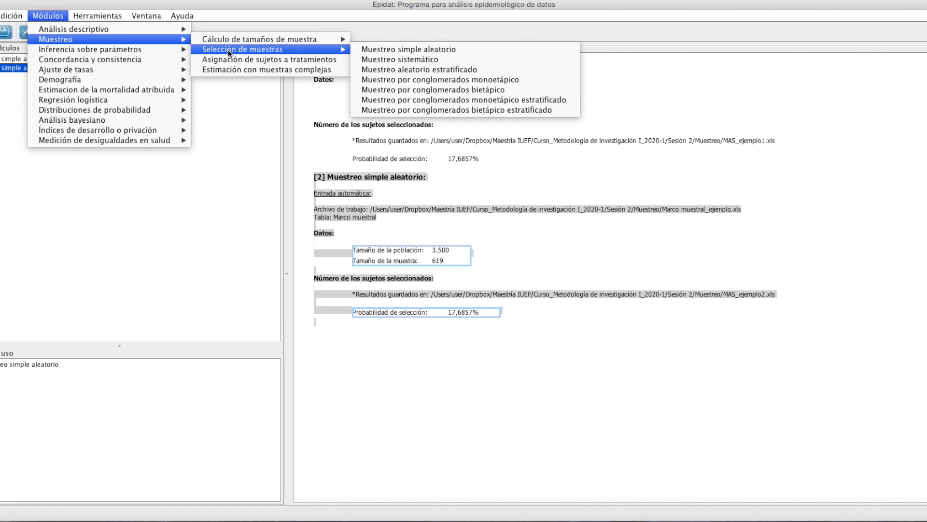
left_click(395, 59)
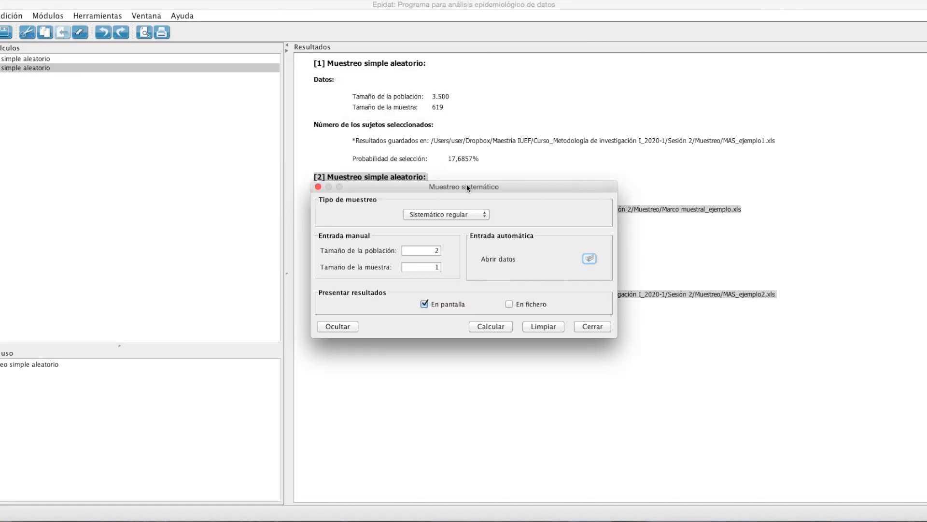
left_click_drag(466, 186, 451, 99)
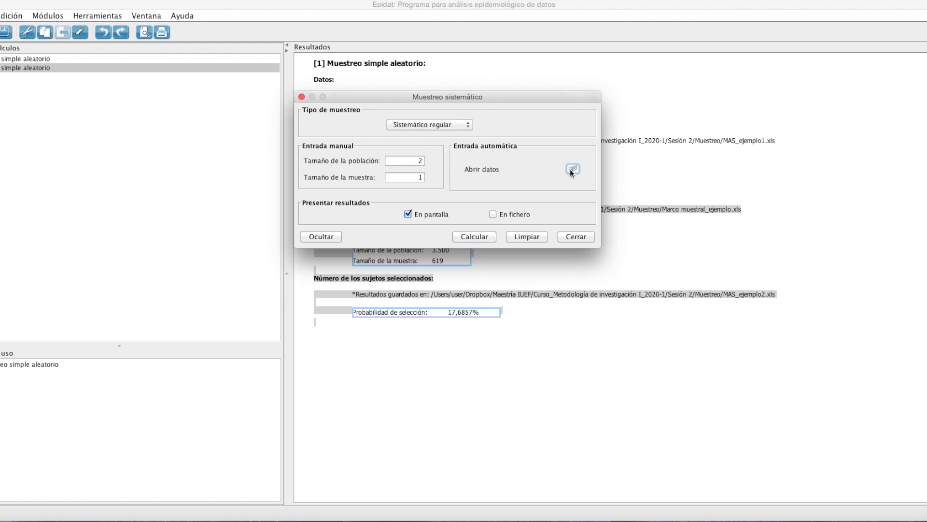
left_click(407, 214)
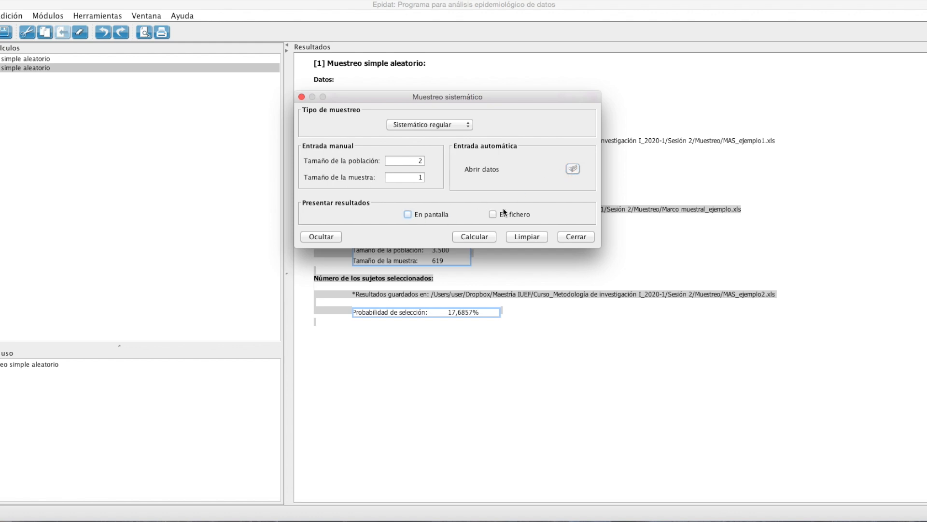
- Load Marco muestral_ejemplo as the automatic data source, using its Marco muestral table, and enable presenting results in a file
left_click(573, 170)
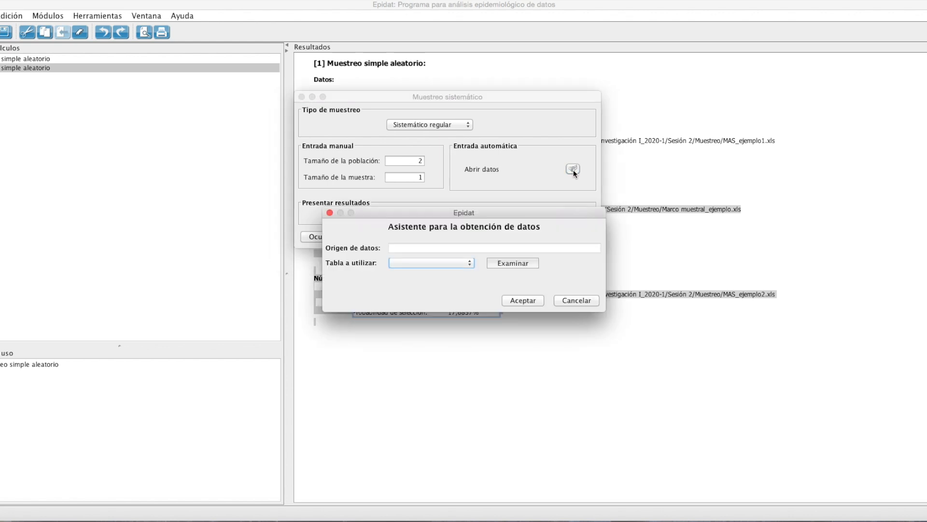
left_click(529, 264)
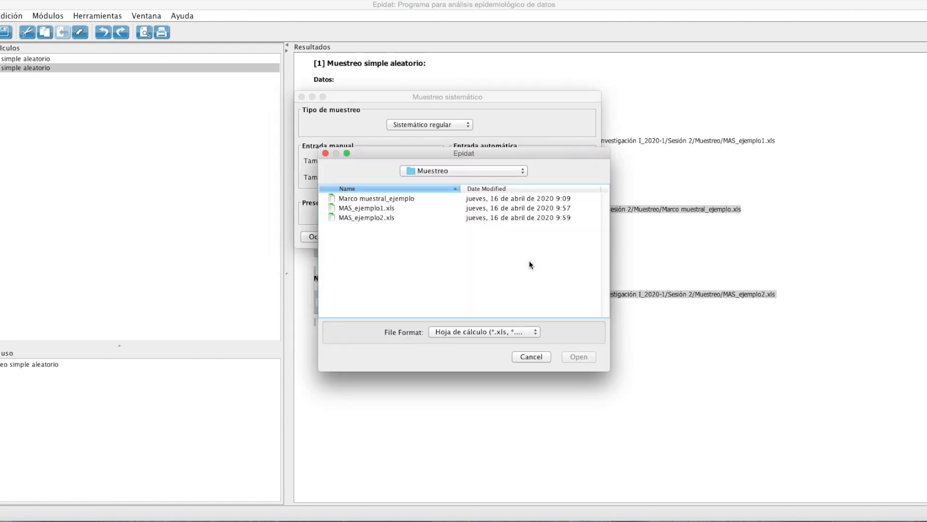
left_click(377, 199)
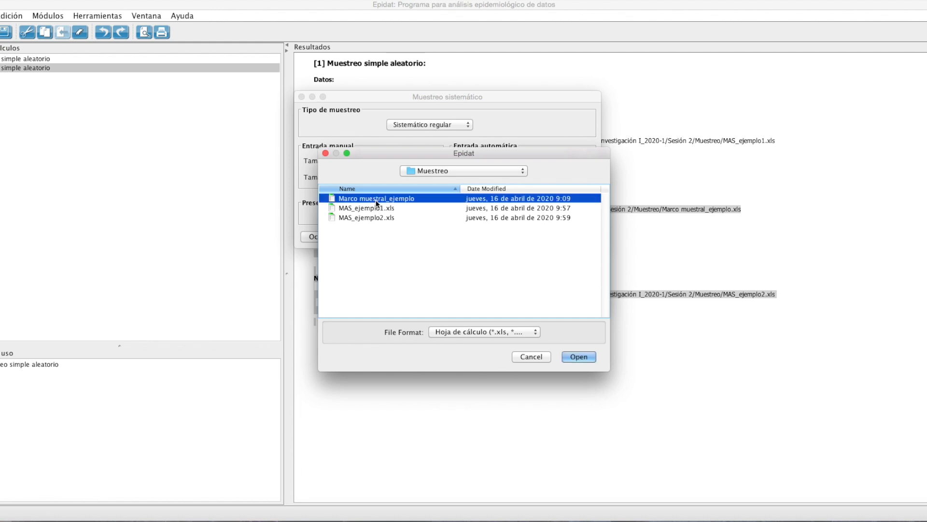
left_click(579, 356)
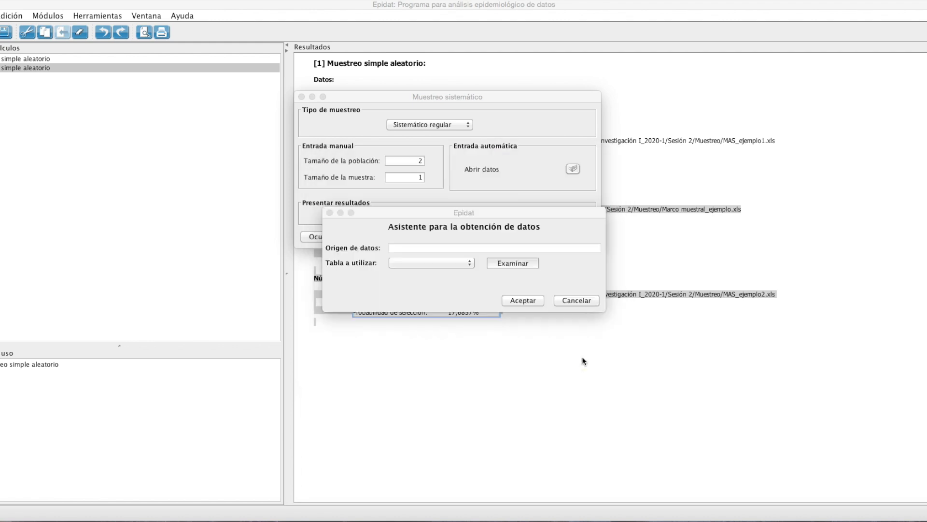
left_click(410, 263)
left_click(410, 263)
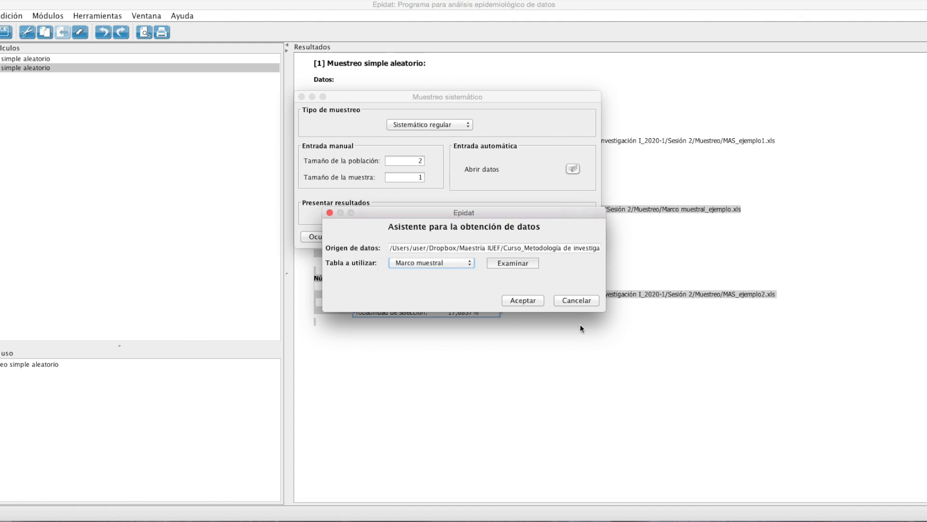
left_click(526, 301)
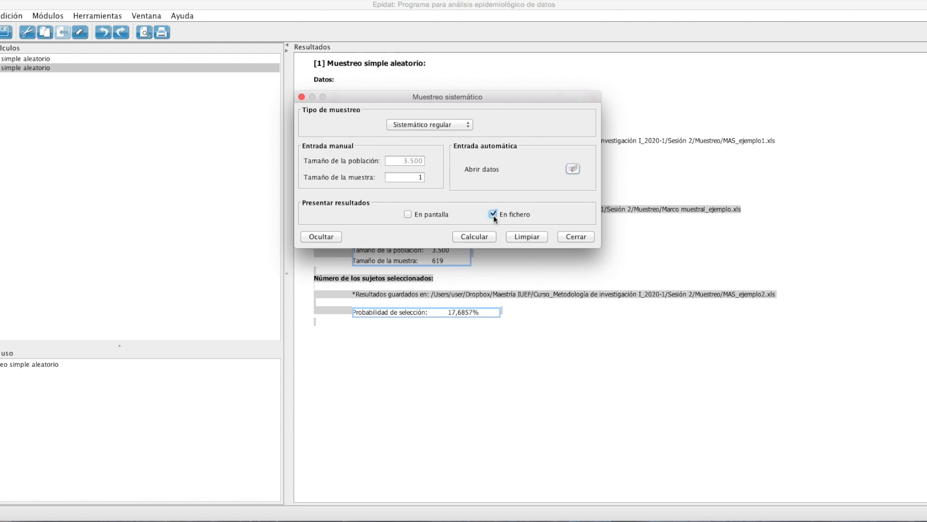
- Set the sample size to 619, run the systematic sampling calculation and save the output as MASiste.xls in the Muestreo folder
left_click(420, 178)
key("BackSpace")
left_click(474, 237)
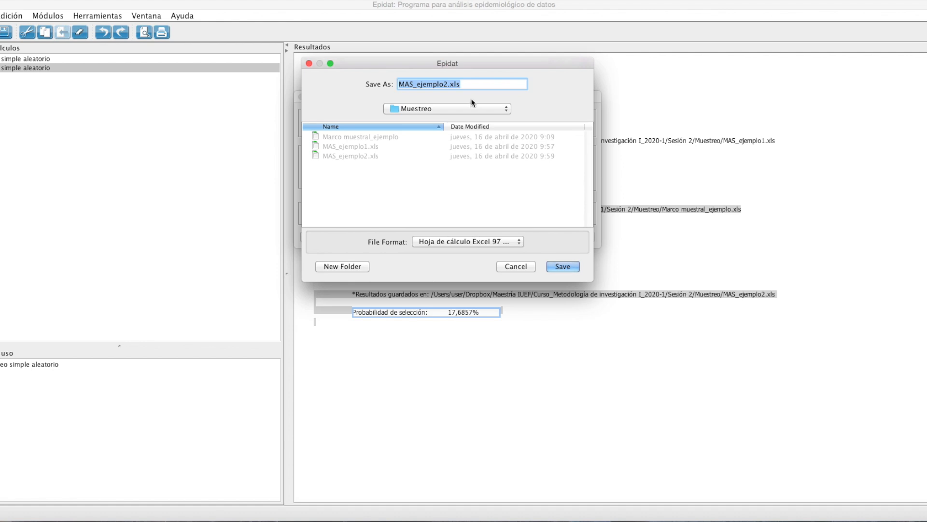
left_click_drag(448, 85, 396, 85)
type("M")
type("ASiste")
left_click(561, 266)
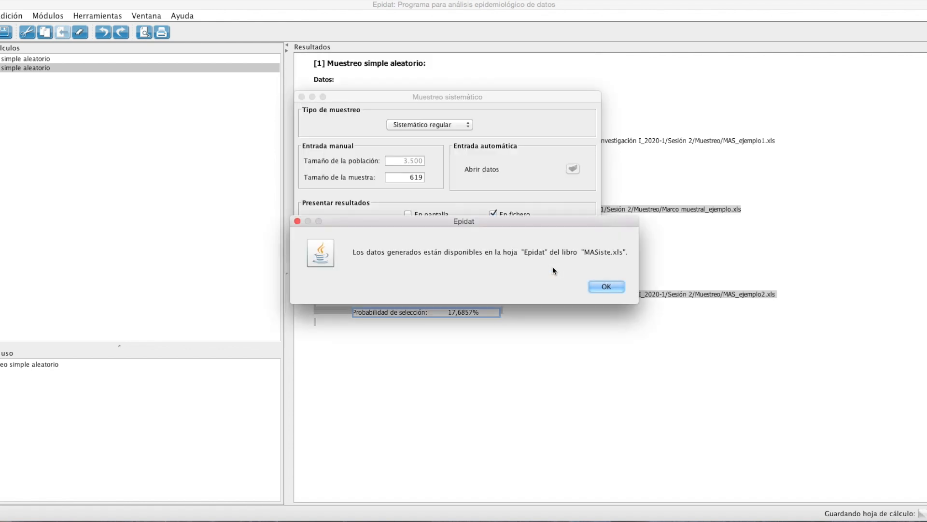
left_click(597, 286)
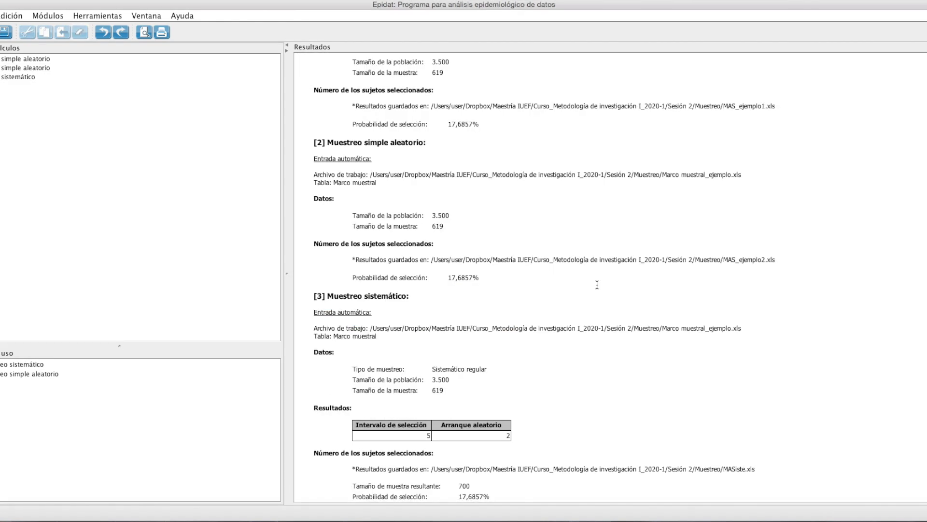
- Examine the systematic sampling results, comparing the population and sample sizes with the selection interval and random start
scroll(624, 313, "down", 1)
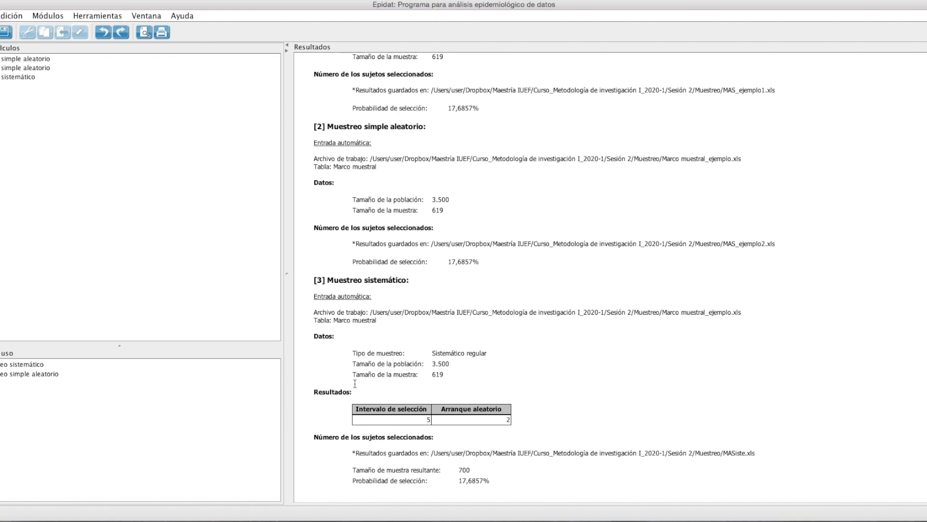
left_click(431, 364)
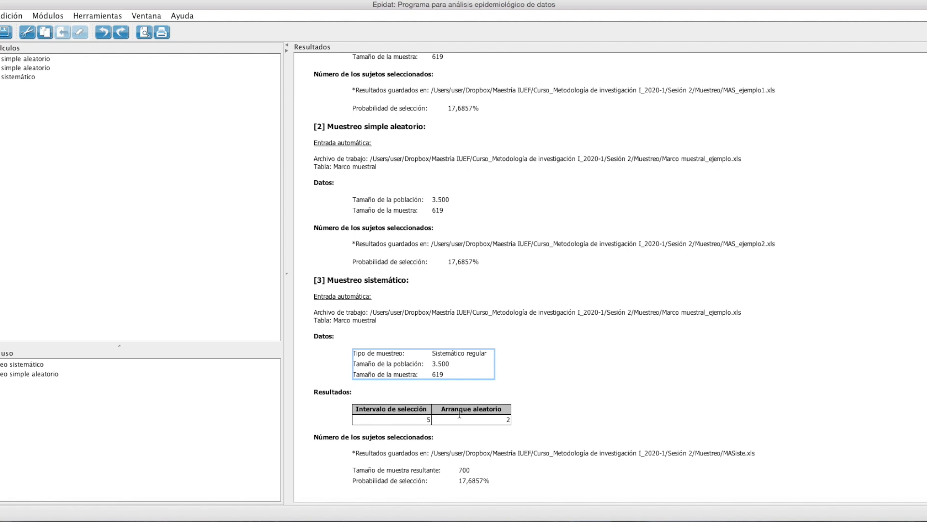
left_click(508, 420)
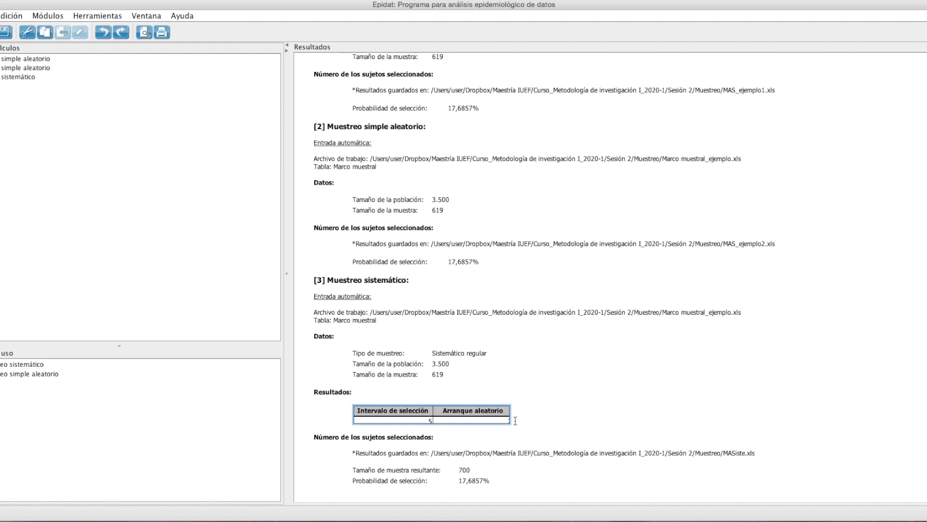
left_click(554, 432)
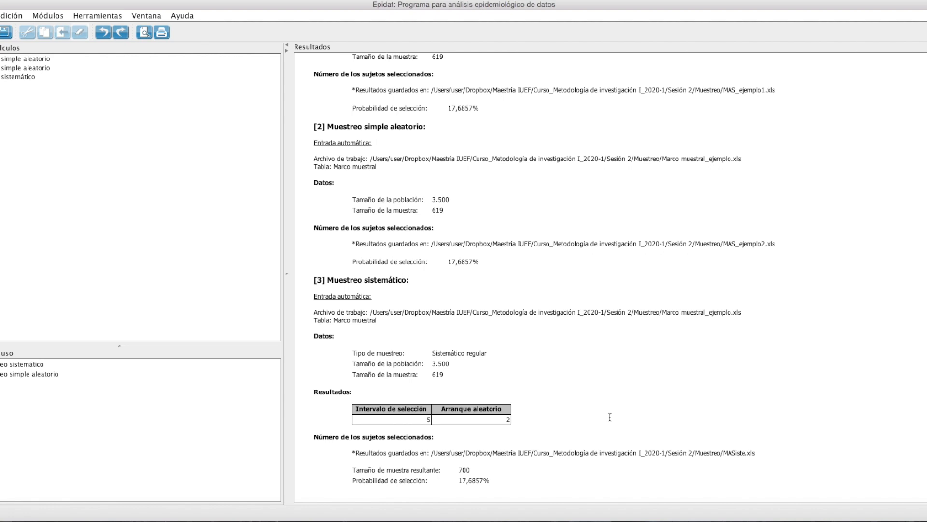
left_click(447, 377)
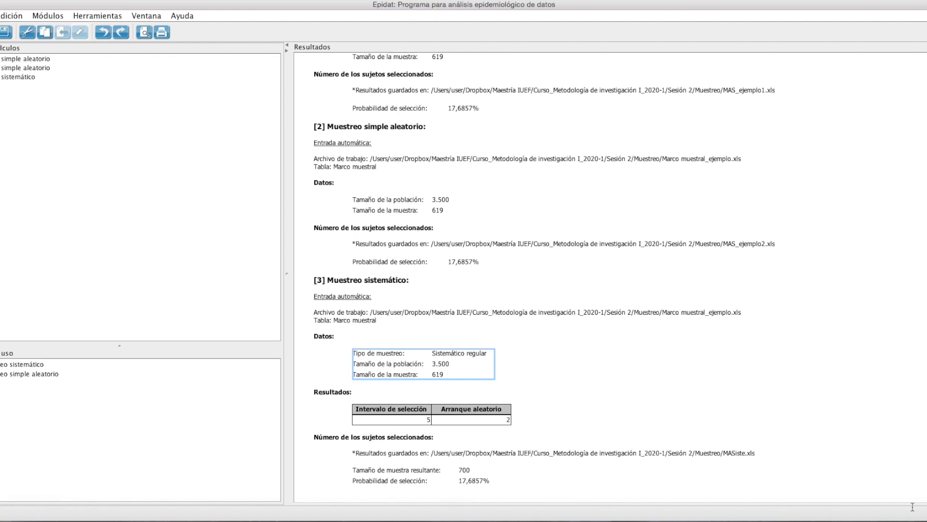
- Open MASiste.xls from the Muestreo folder in Finder and widen its window
left_click(895, 519)
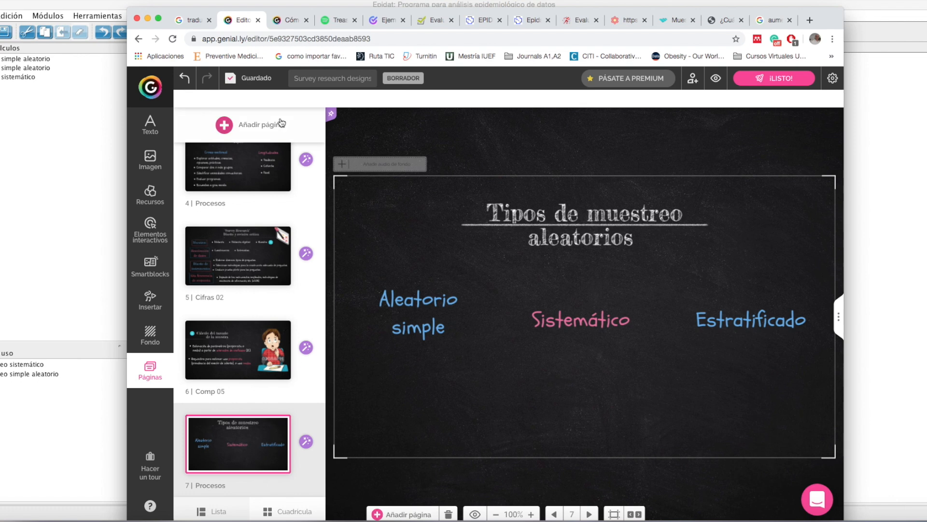
left_click(148, 18)
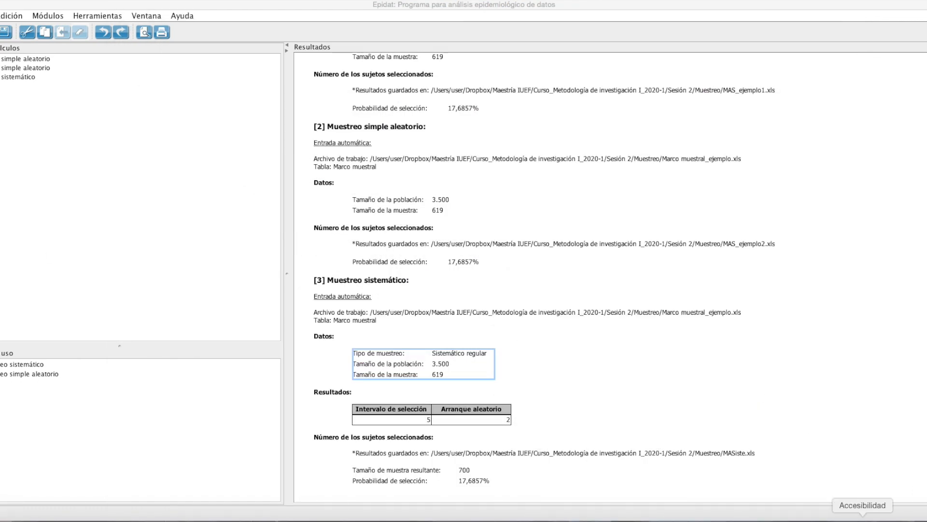
left_click(2, 520)
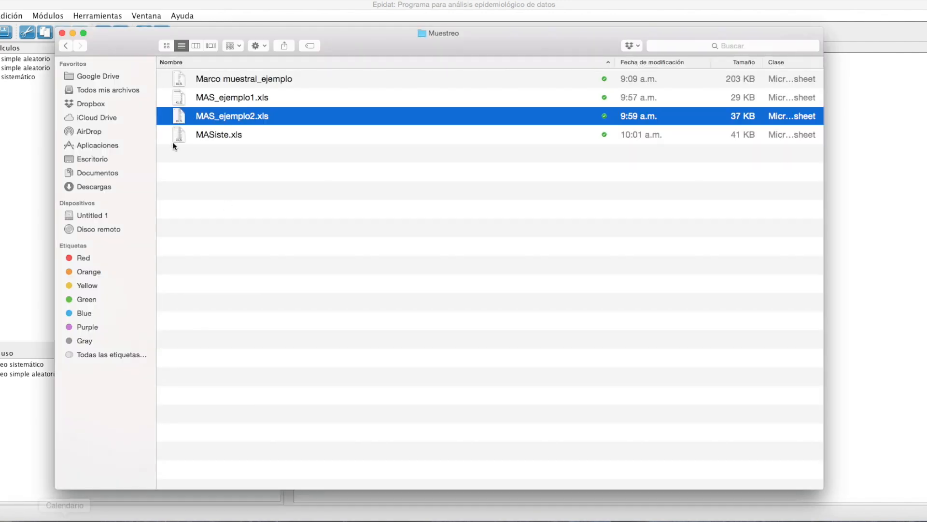
double_click(226, 138)
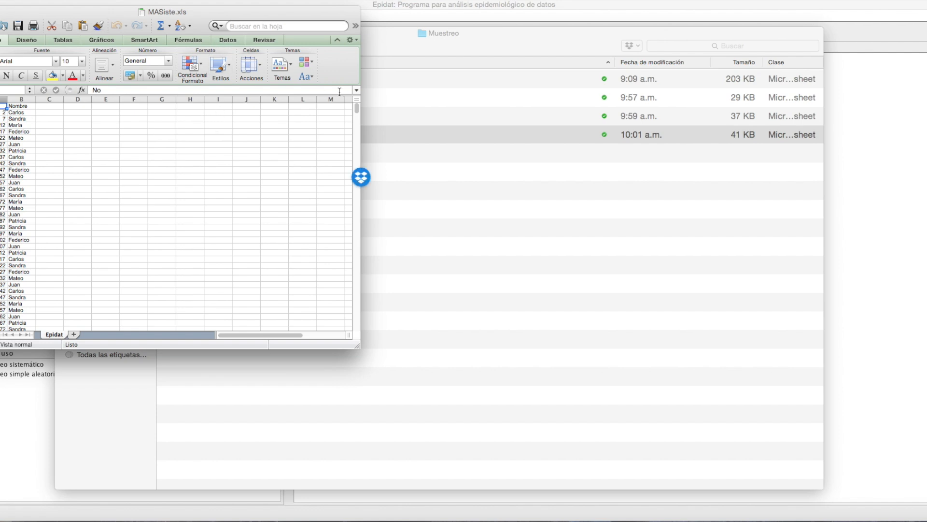
left_click_drag(361, 90, 602, 109)
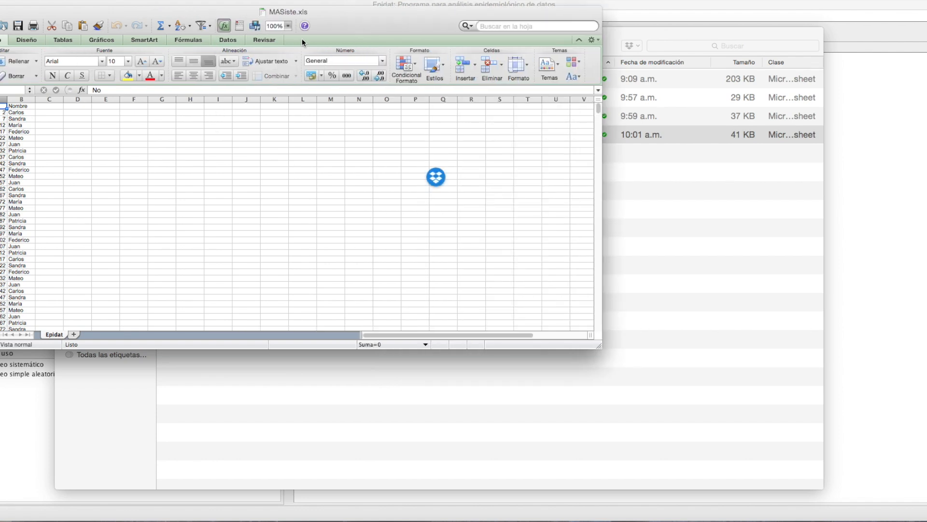
- Zoom the MASiste.xls sheet to 200%, lengthen its window and move it so the first columns are fully in view
left_click(289, 26)
left_click(288, 37)
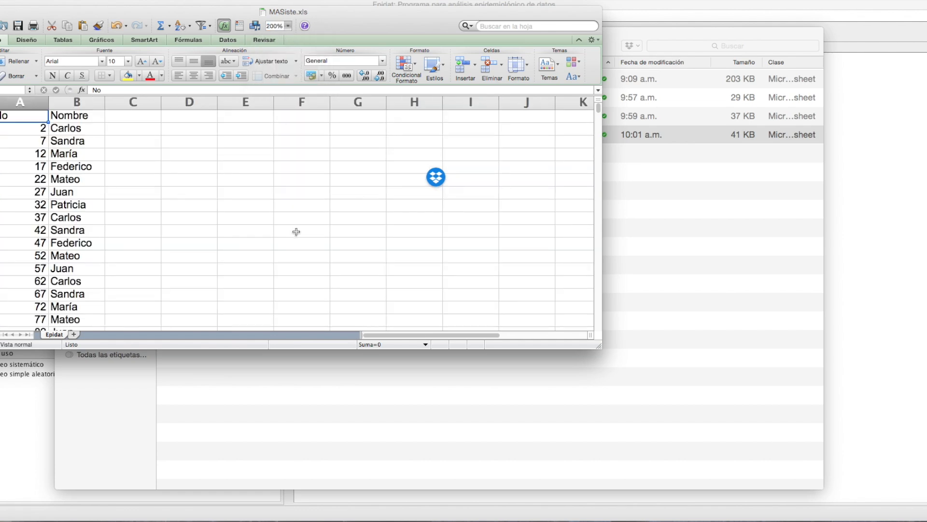
left_click_drag(278, 351, 286, 511)
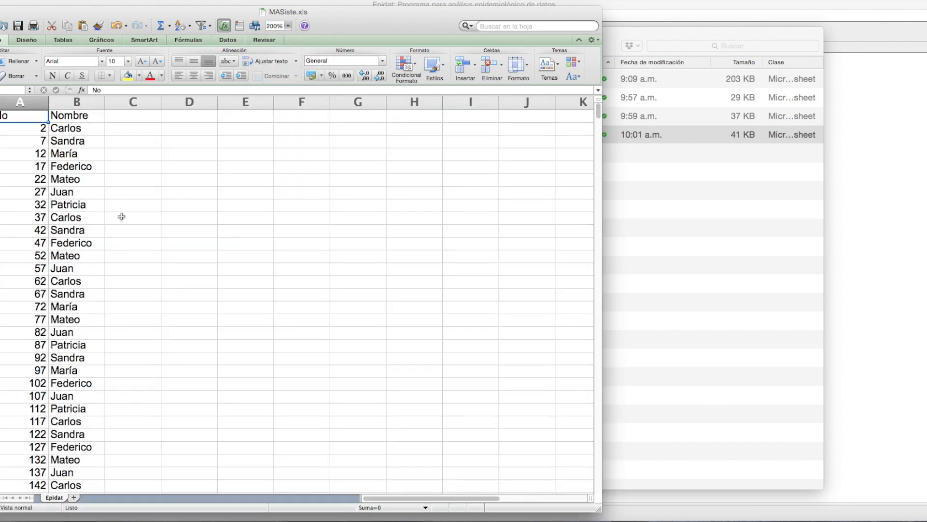
left_click_drag(375, 20, 622, 14)
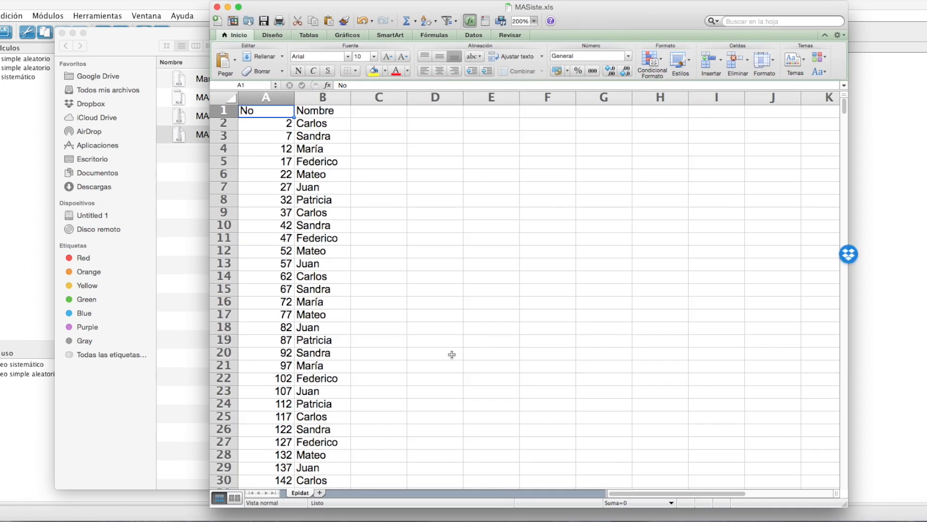
- Review the list of systematically selected subjects in MASiste.xls down to its last row and back up
scroll(435, 373, "down", 10)
scroll(436, 373, "down", 20)
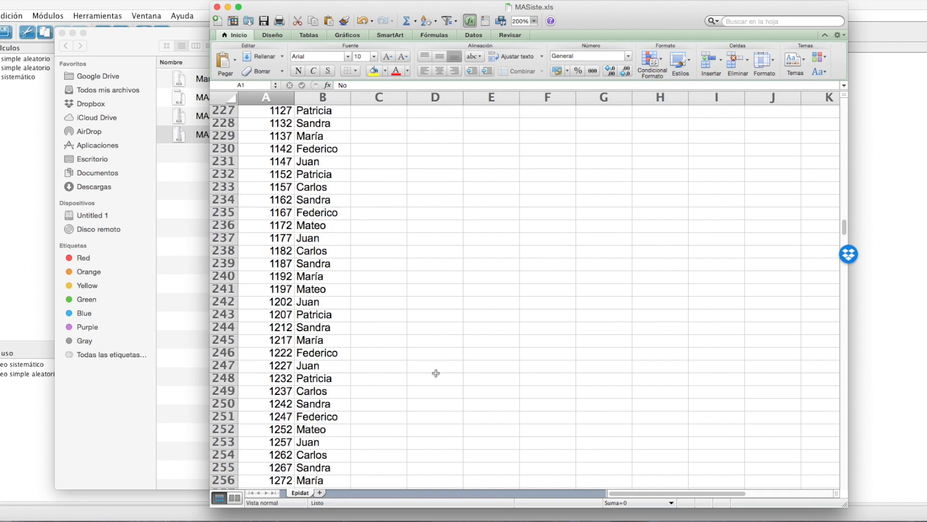
scroll(437, 373, "down", 20)
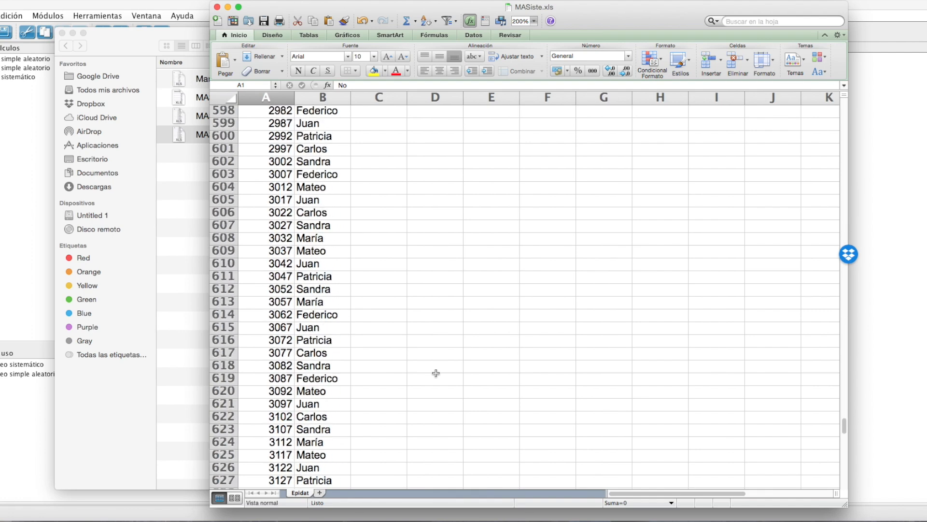
scroll(436, 373, "up", 6)
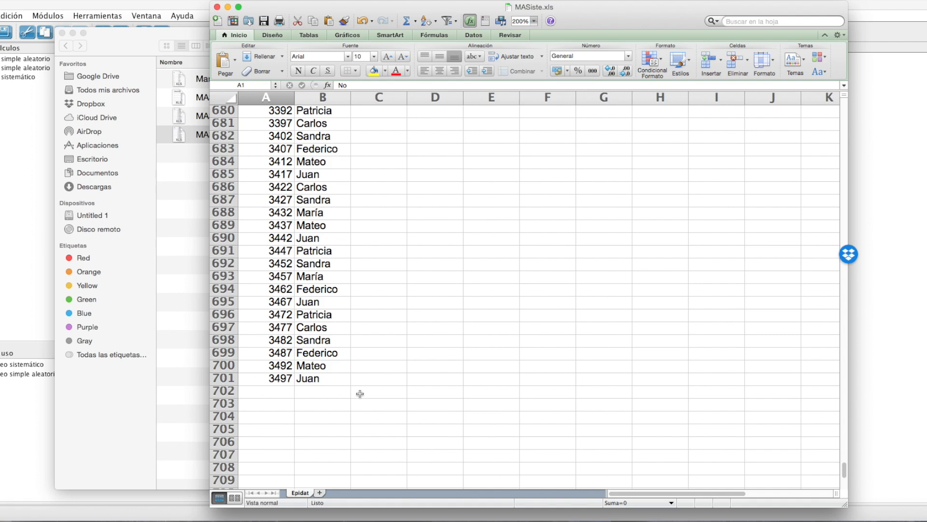
scroll(359, 394, "up", 3)
scroll(378, 376, "up", 20)
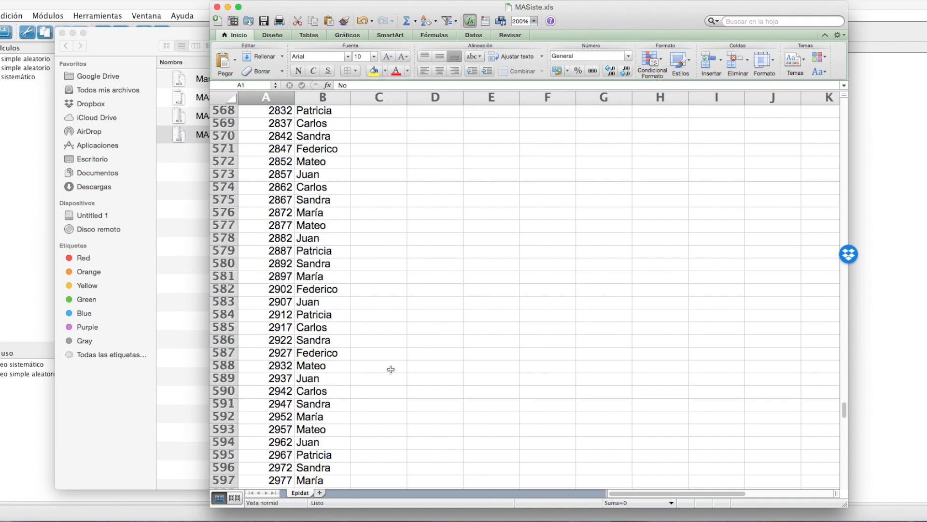
scroll(433, 267, "up", 20)
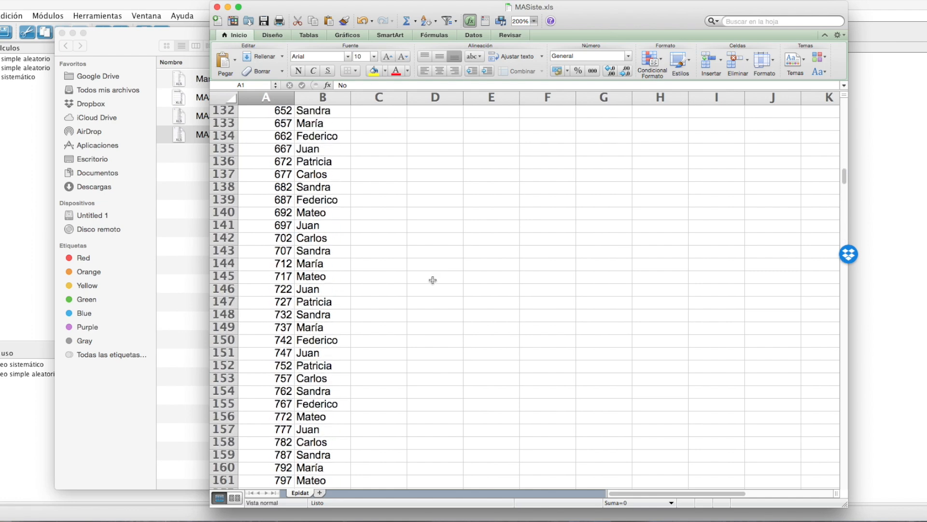
- Switch to Epidat to check the systematic sampling results, and bring MASiste.xls in Excel back beside them
key("super+Tab")
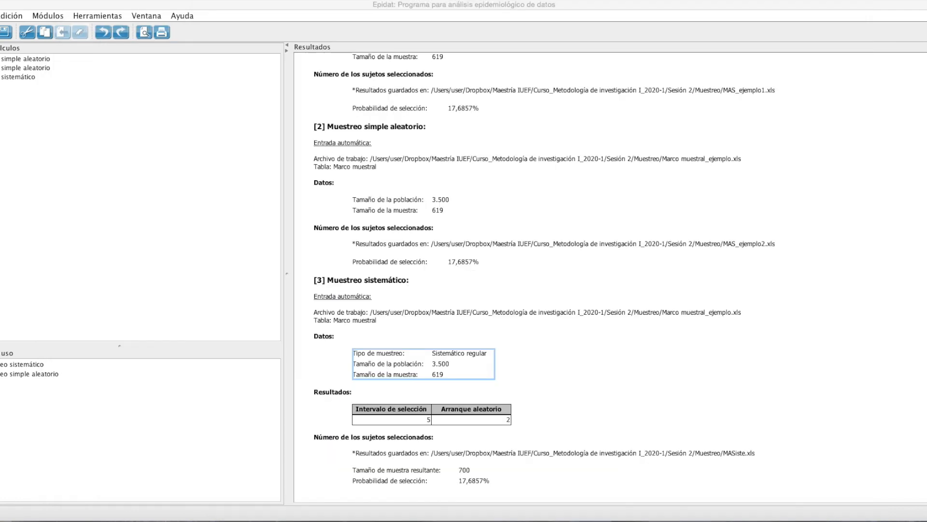
left_click(573, 406)
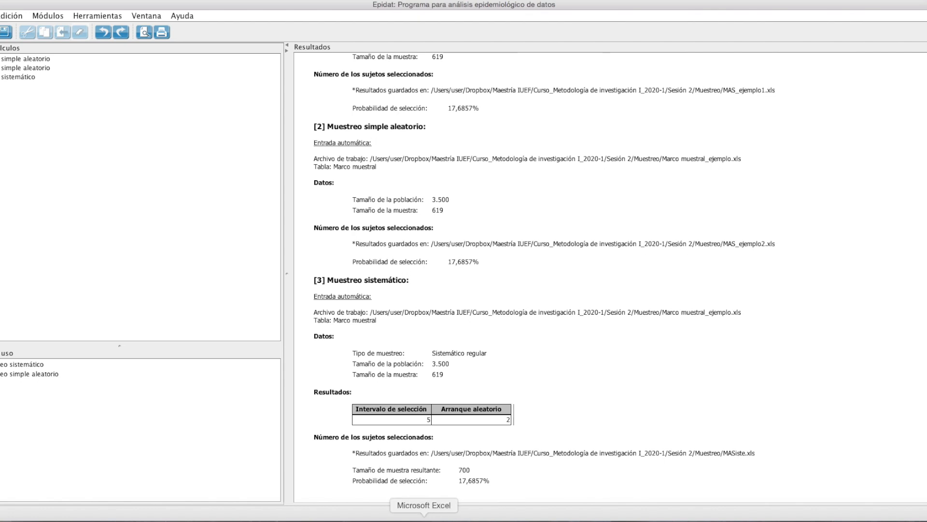
left_click(424, 518)
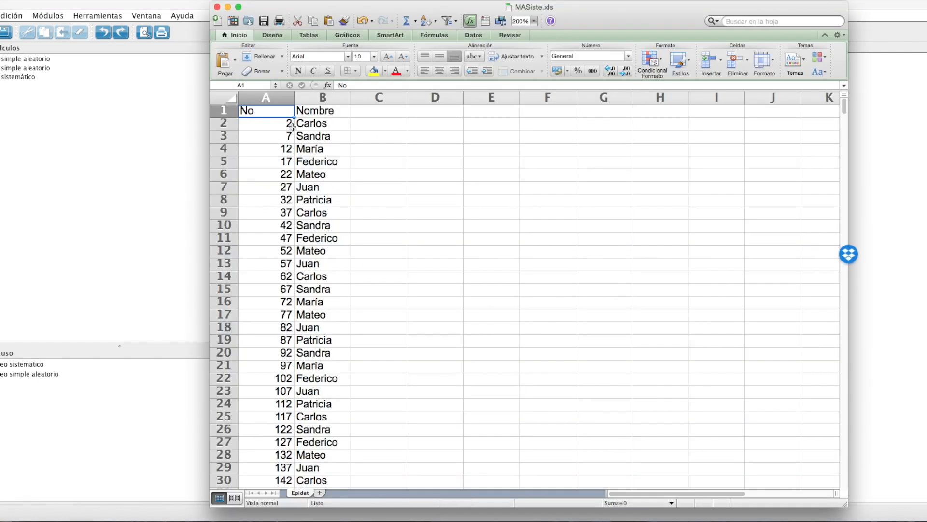
left_click_drag(546, 7, 751, 9)
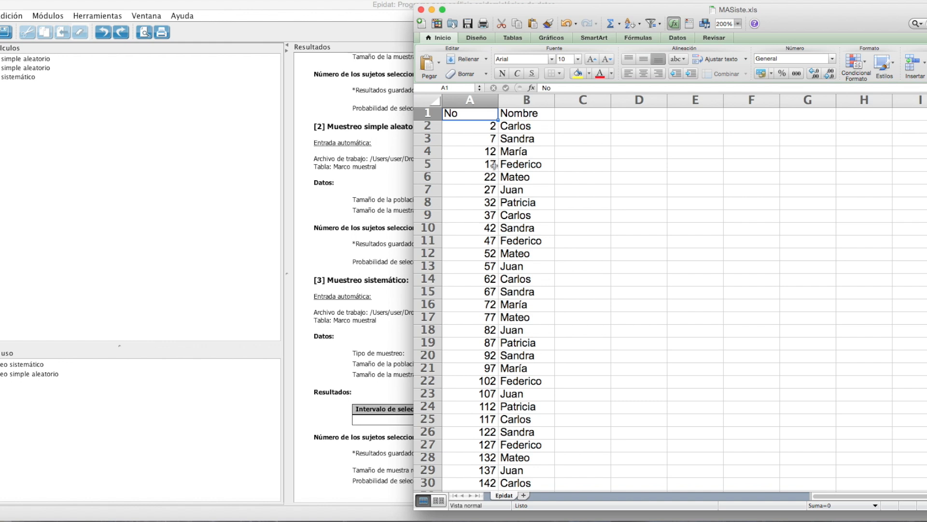
- Examine the spacing between consecutive selected numbers in the No column of MASiste.xls, starting from the first subject
scroll(527, 336, "down", 5)
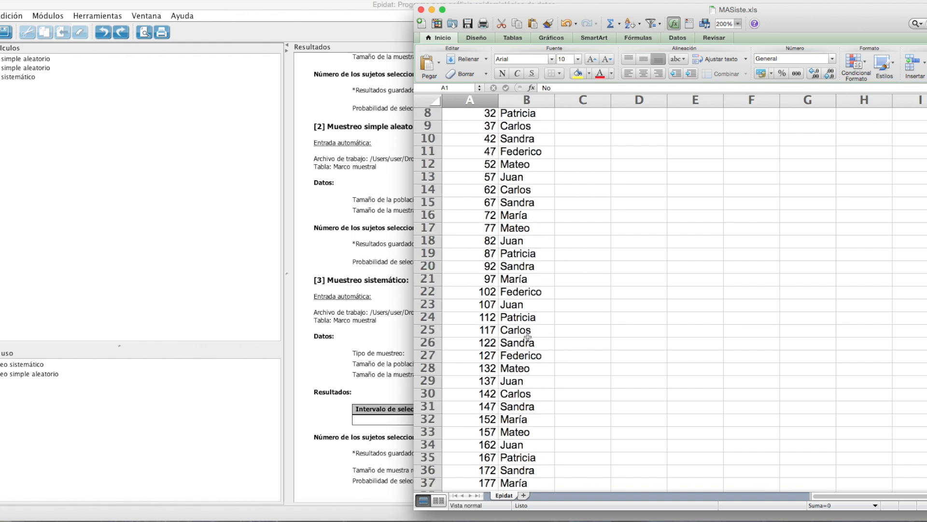
scroll(528, 336, "down", 10)
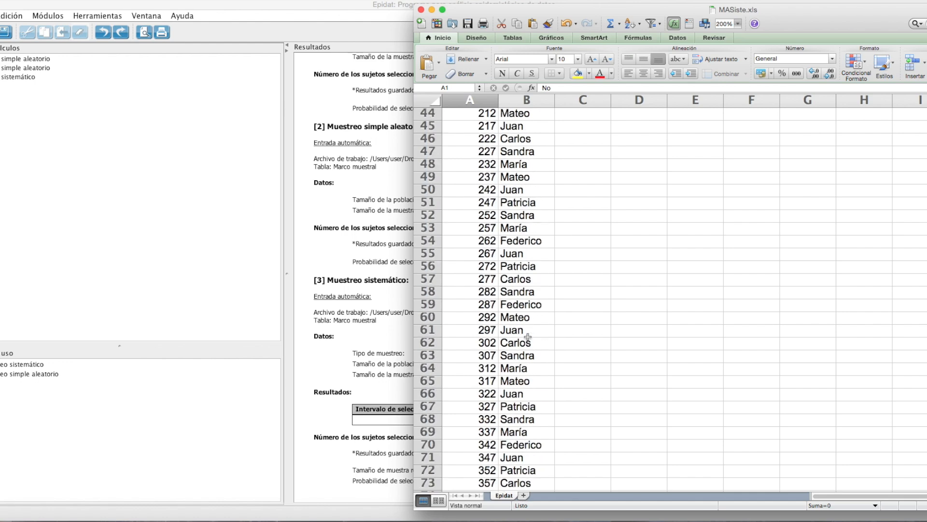
scroll(528, 336, "down", 6)
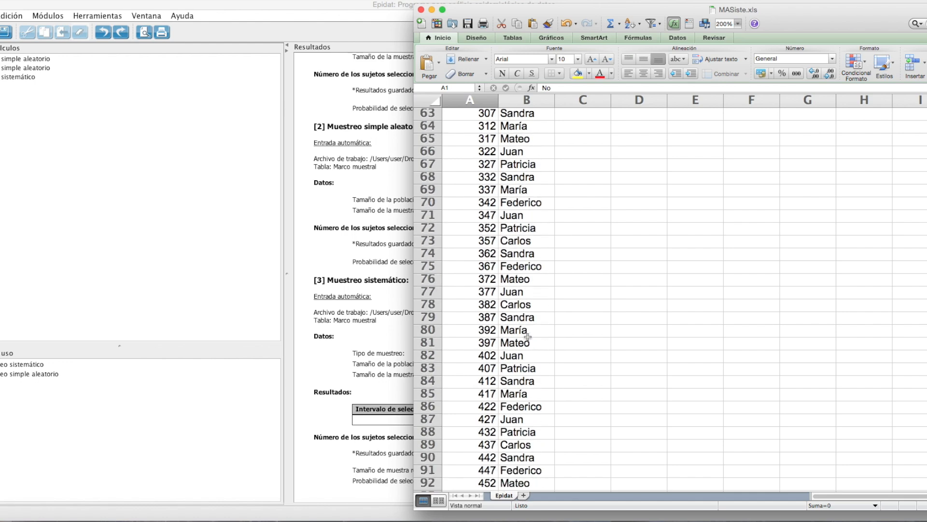
scroll(528, 337, "down", 9)
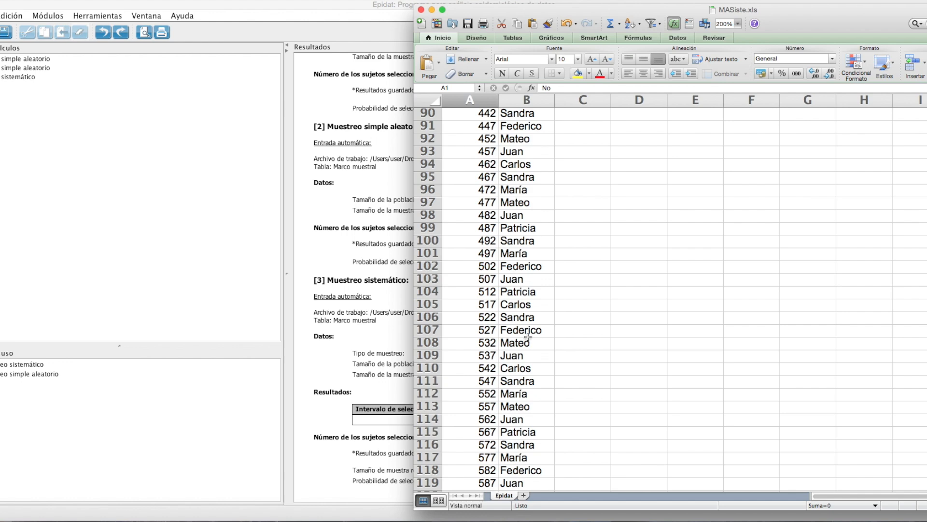
scroll(580, 332, "up", 20)
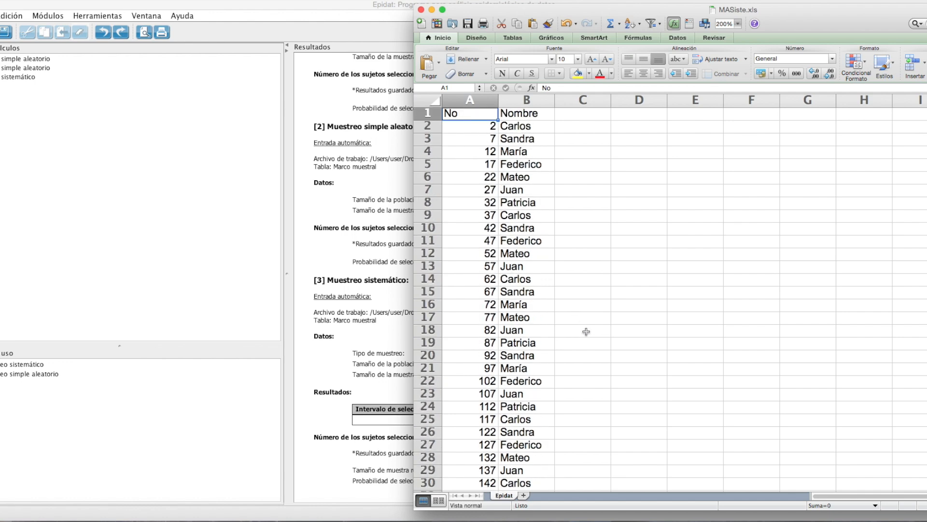
scroll(574, 329, "down", 9)
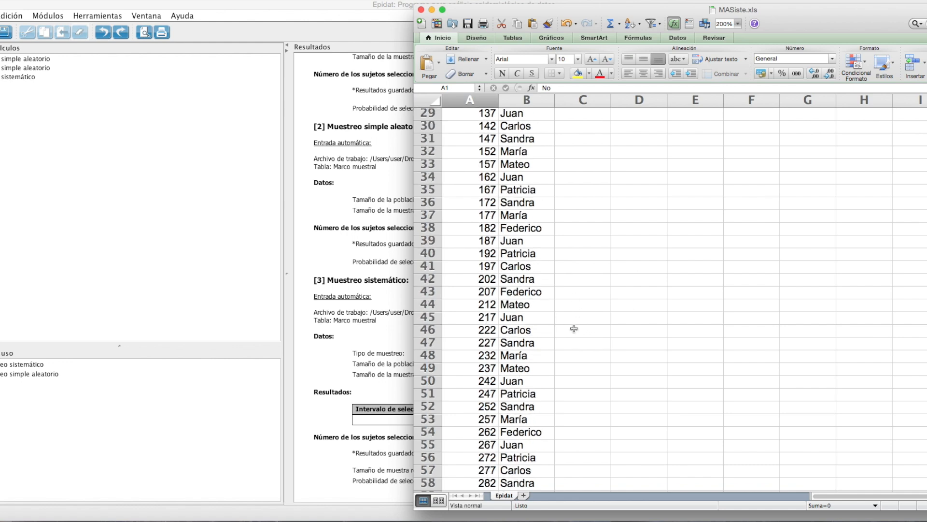
- Close MASiste.xls and open the stratified random sampling dialog (Muestreo aleatorio estratificado) in Epidat, moving it clear of the latest results
left_click_drag(803, 28, 603, 32)
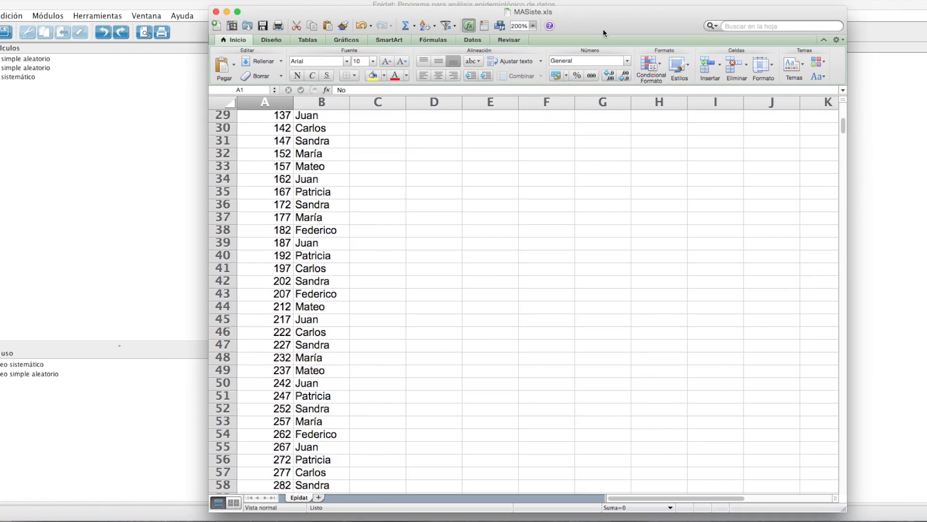
left_click(217, 12)
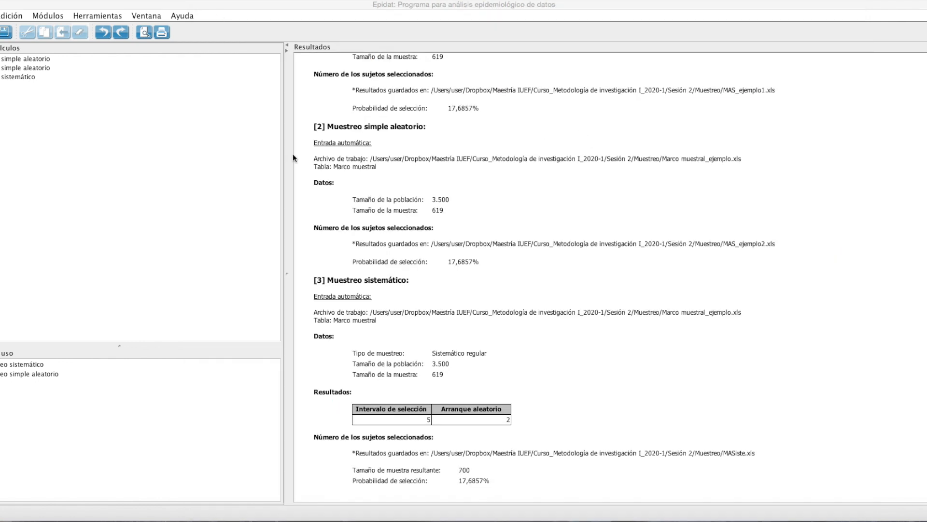
left_click(51, 16)
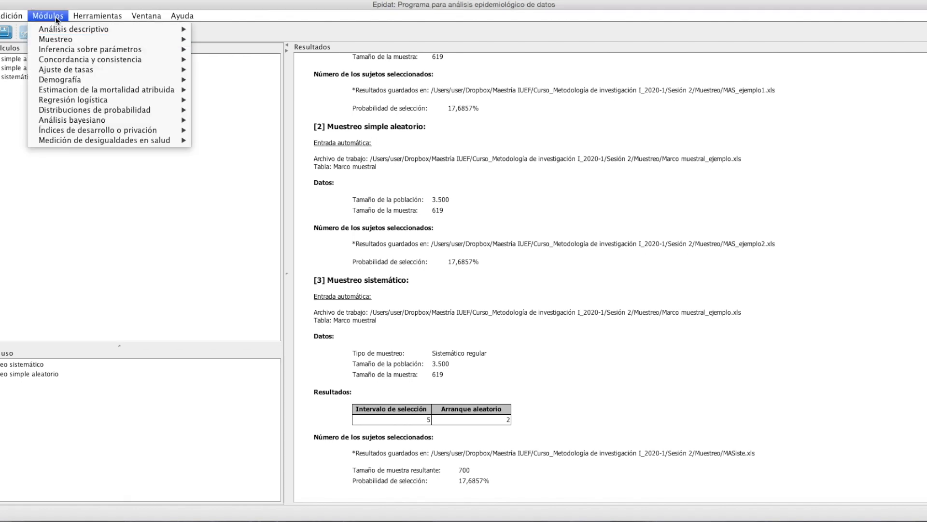
mouse_move(57, 38)
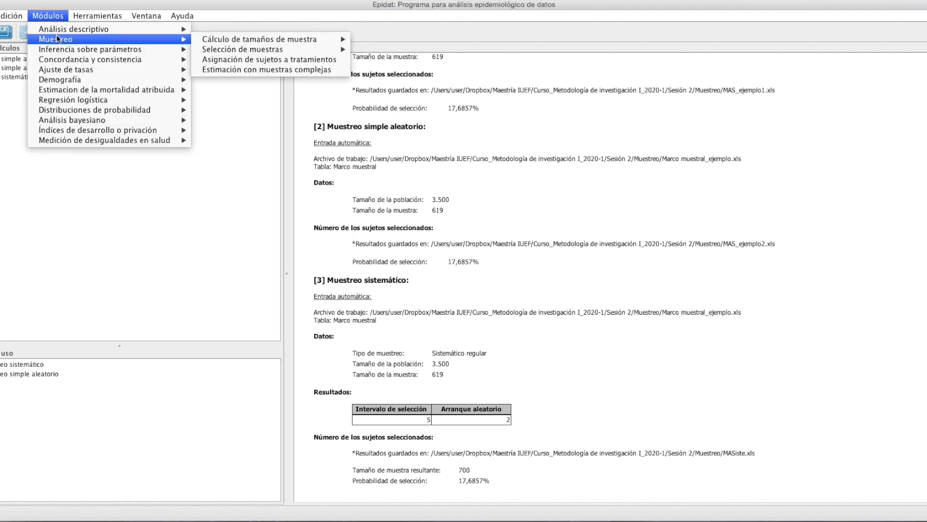
mouse_move(251, 50)
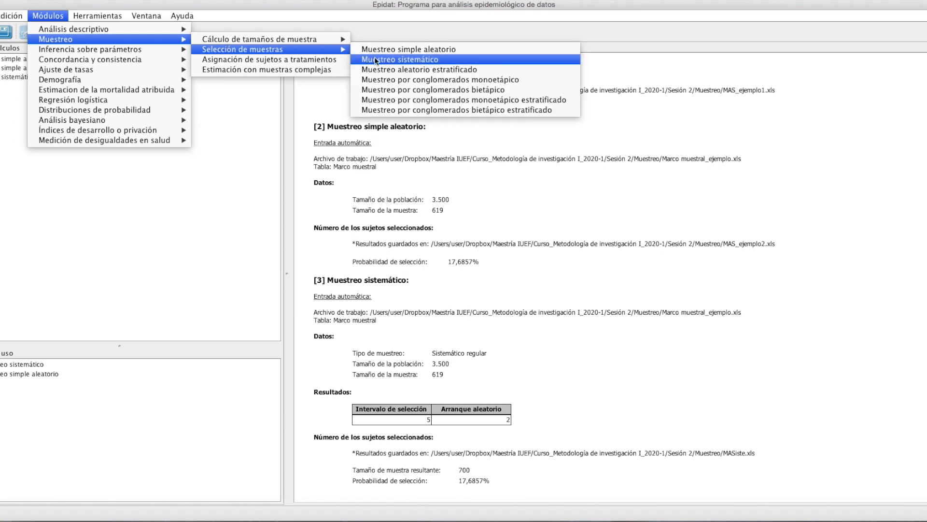
left_click(384, 69)
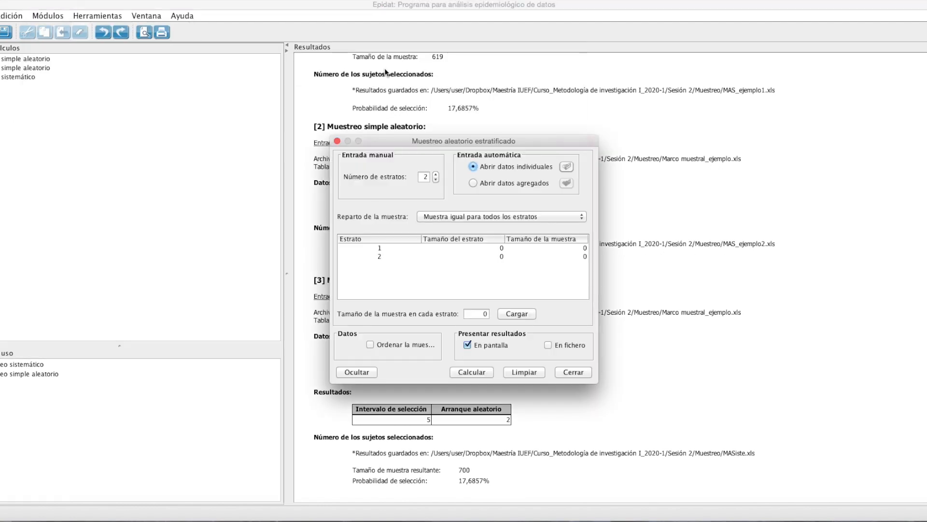
left_click_drag(503, 140, 436, 67)
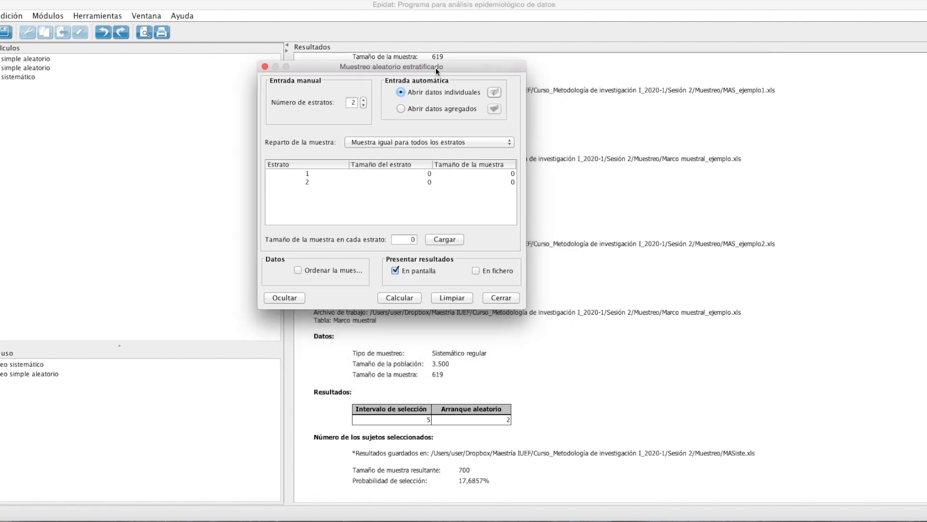
- Choose aggregated data as the automatic input and load Marco muestral_ejemplo from the Muestreo folder, using its Estratos table
left_click(400, 109)
left_click(492, 109)
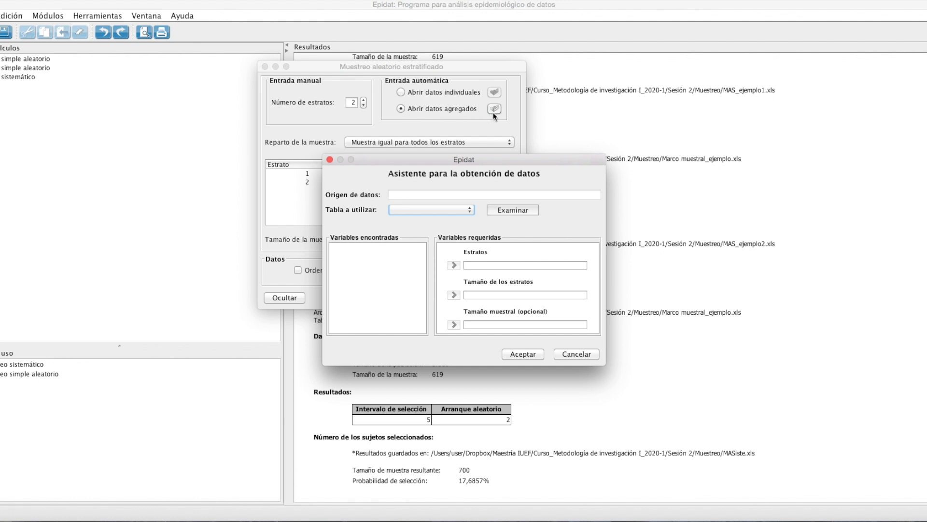
left_click_drag(523, 162, 532, 103)
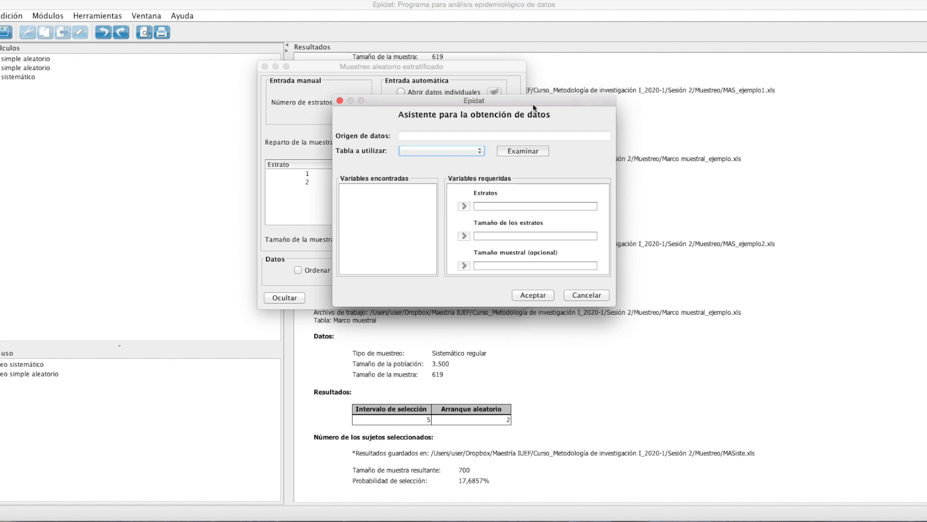
left_click(524, 152)
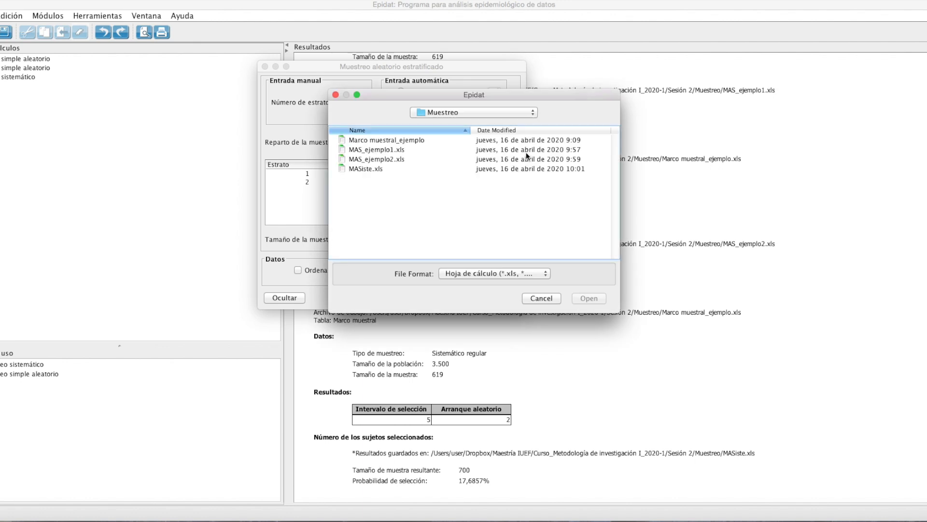
left_click(410, 139)
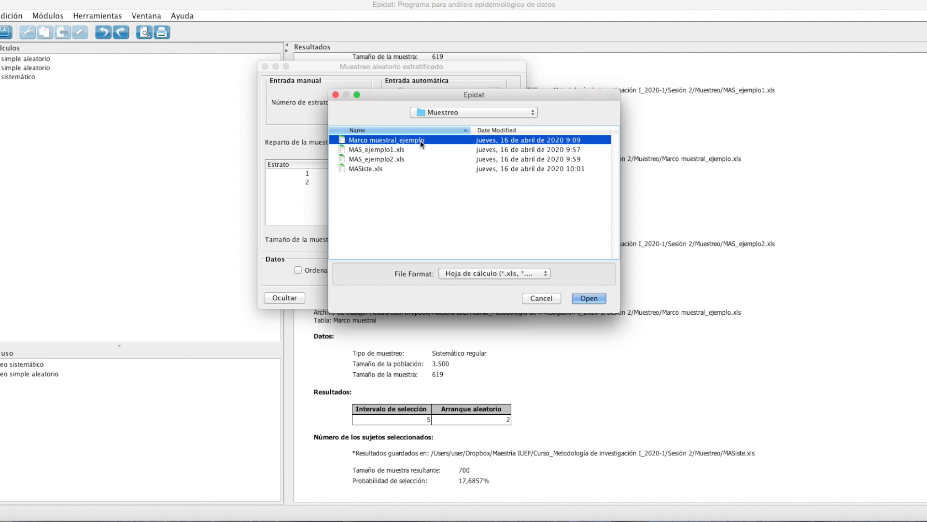
left_click(592, 298)
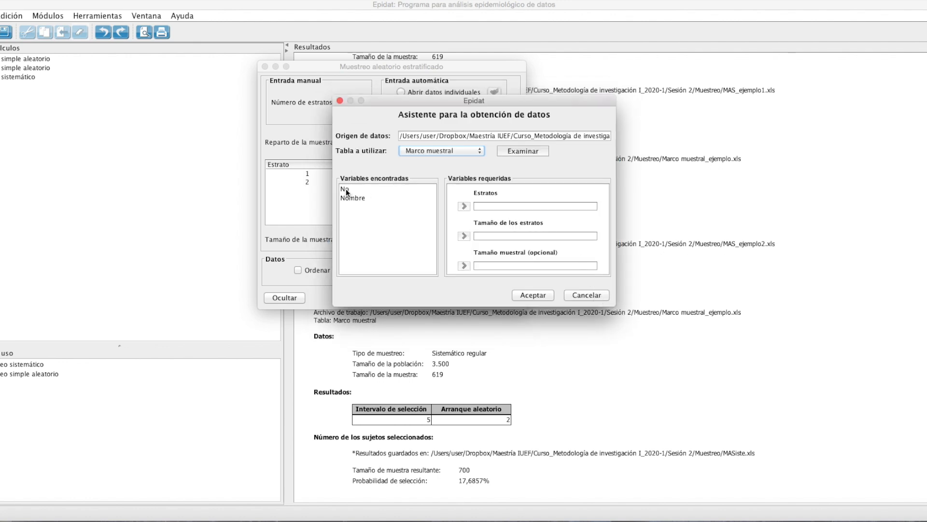
left_click(431, 152)
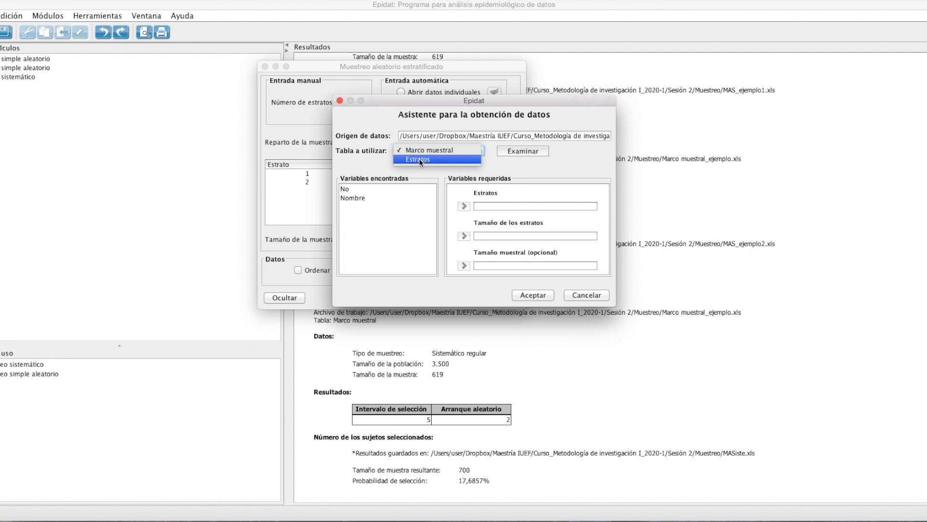
left_click(420, 158)
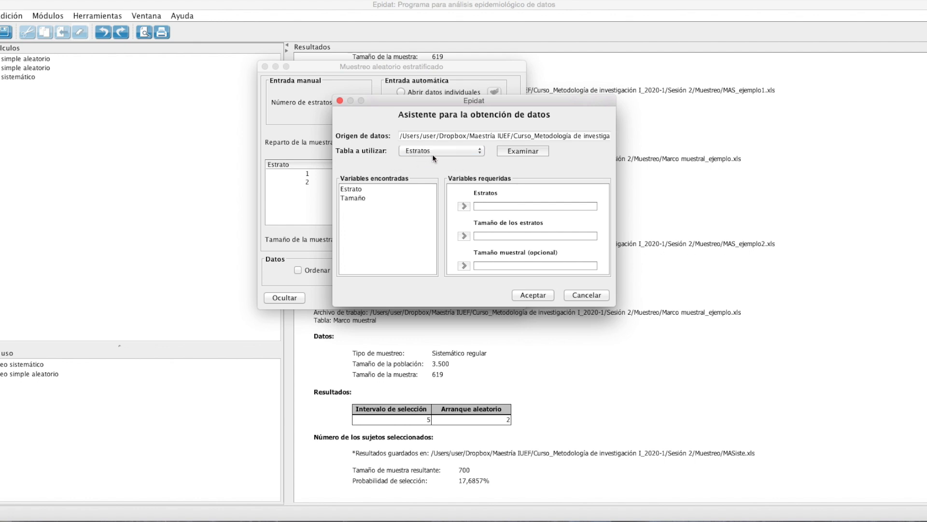
left_click(433, 153)
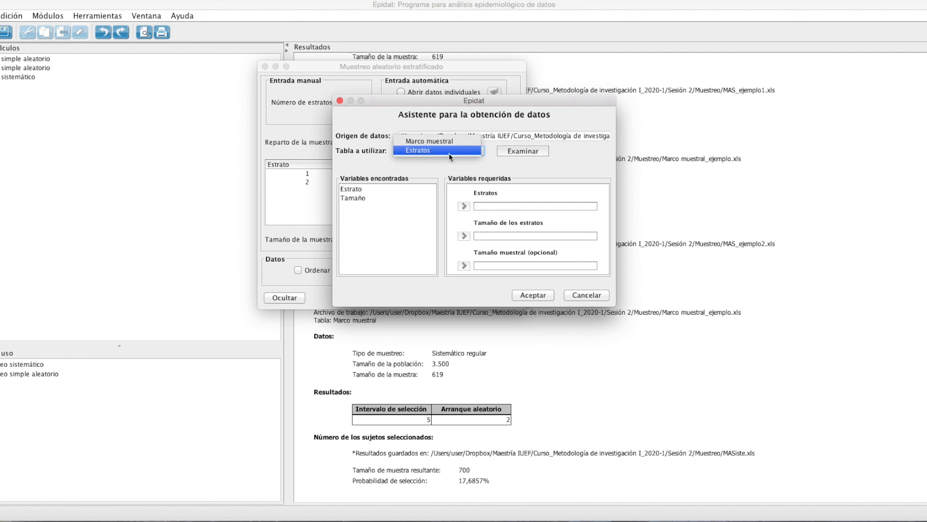
- Check the variables found in the Estratos table, and open Marco muestral_ejemplo in Excel at its Estratos sheet
left_click(367, 199)
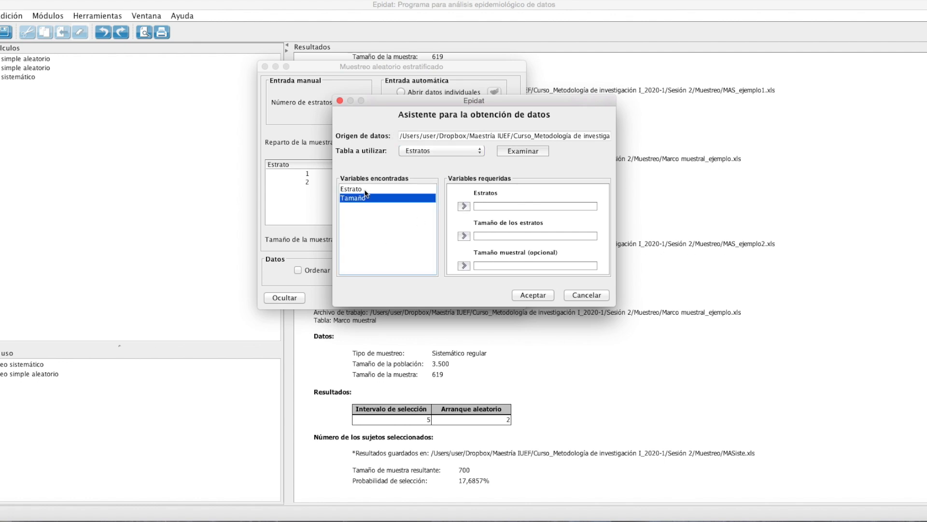
left_click(360, 191)
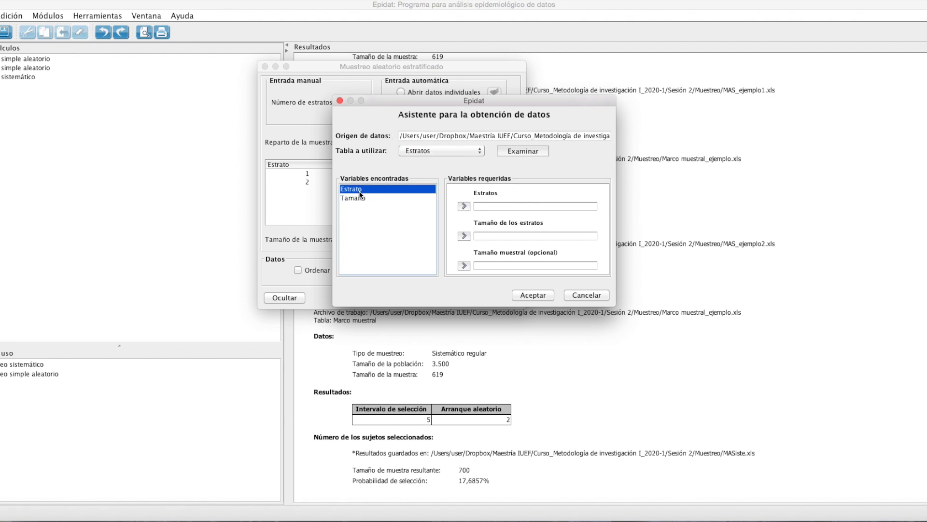
left_click(359, 201)
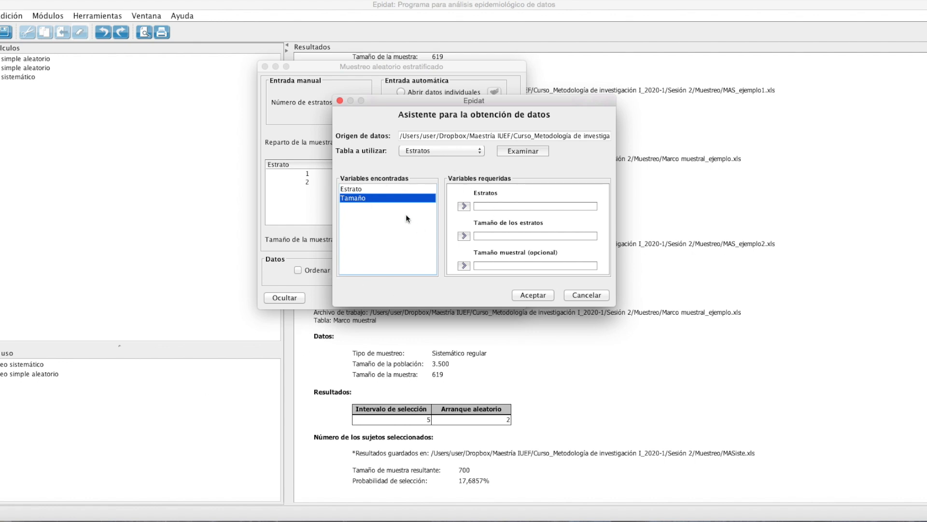
left_click(3, 520)
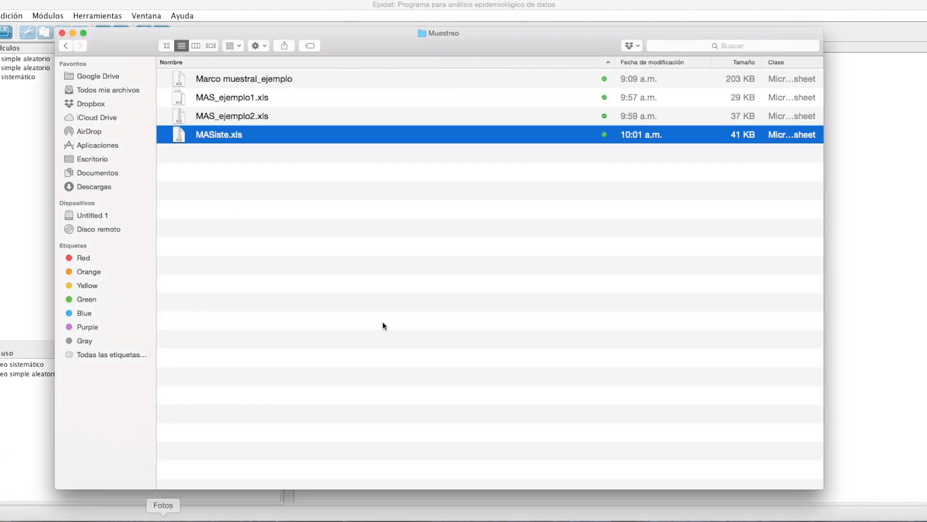
left_click(256, 81)
double_click(255, 80)
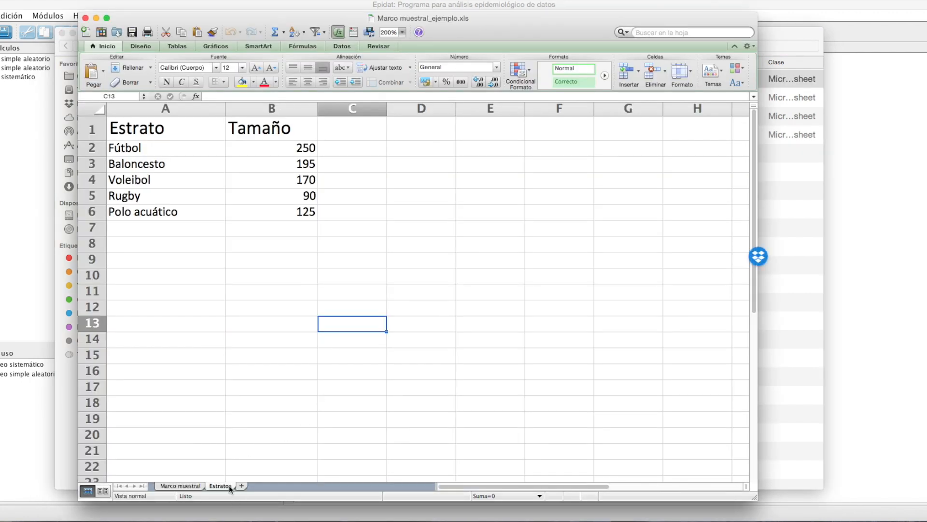
right_click(229, 487)
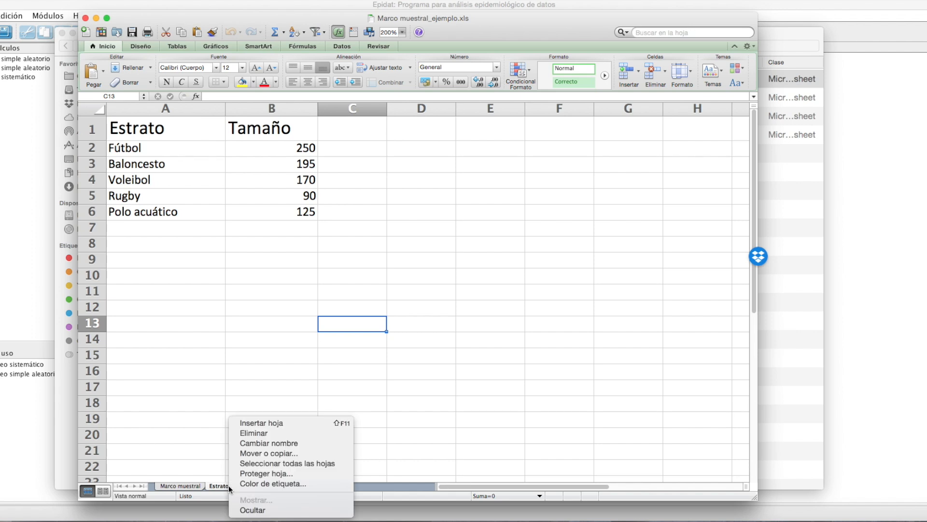
left_click(196, 427)
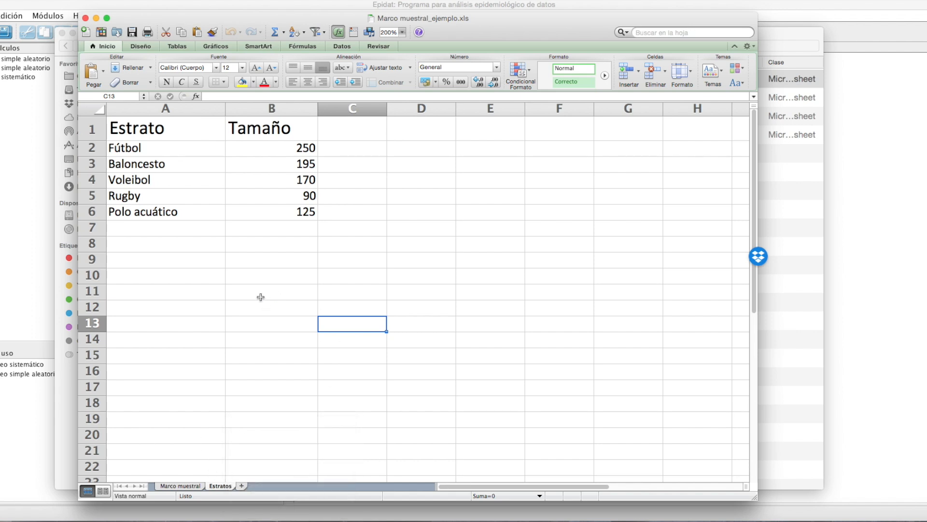
- Examine the Estrato and Tamaño columns of the Estratos sheet and each stratum name from Fútbol to Polo acuático
left_click(191, 111)
left_click(277, 112)
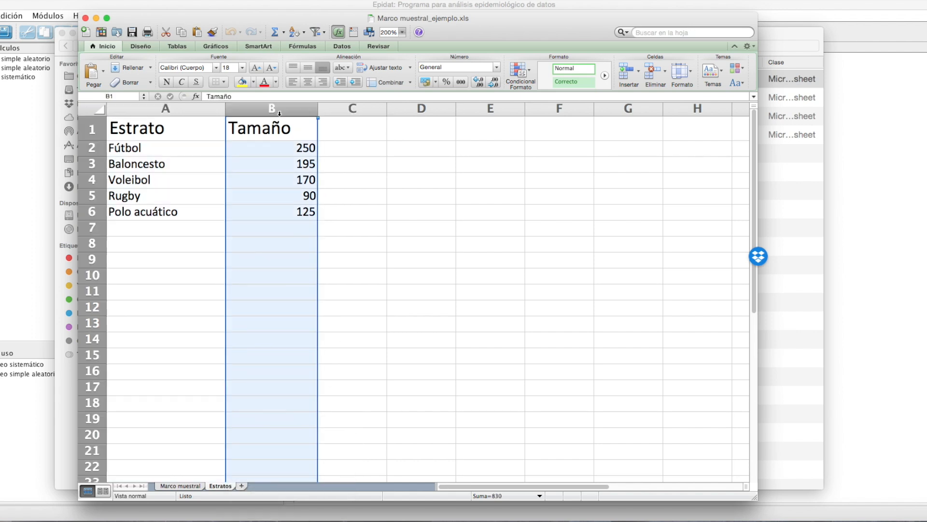
left_click(190, 128)
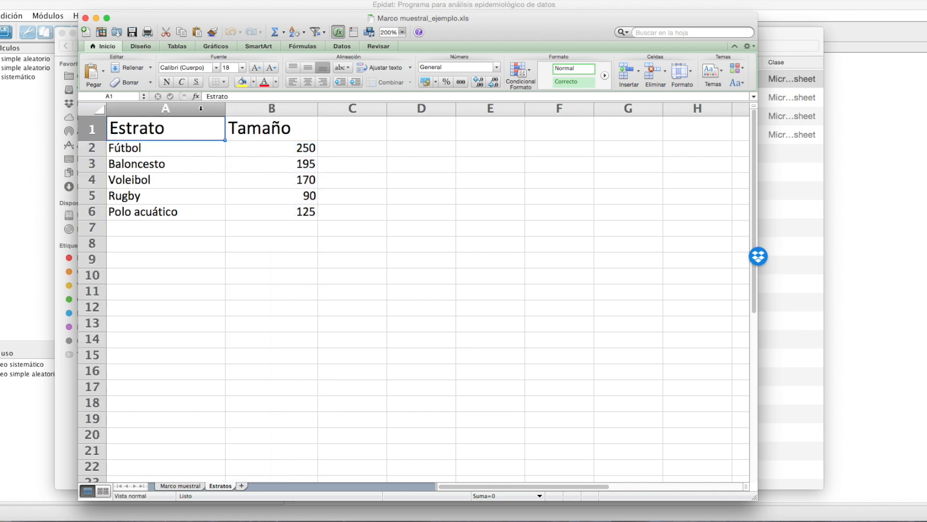
left_click(201, 108)
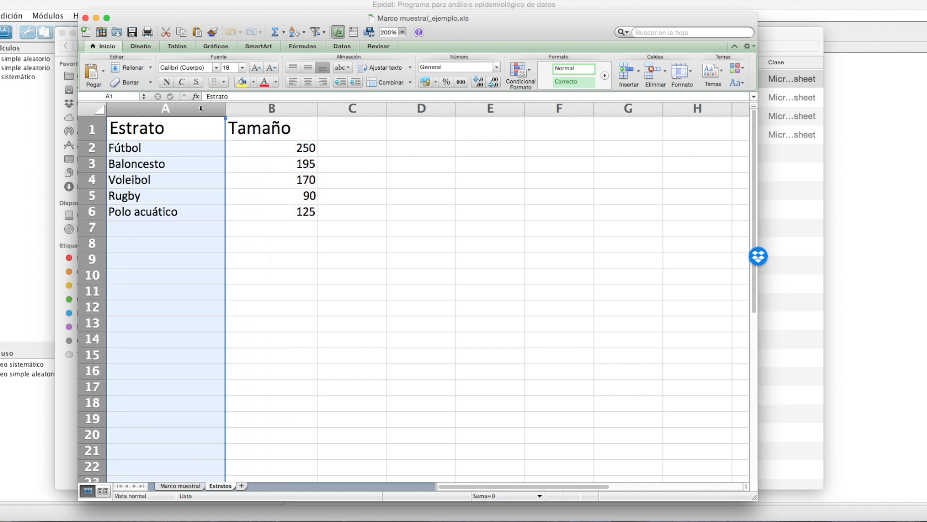
left_click(184, 152)
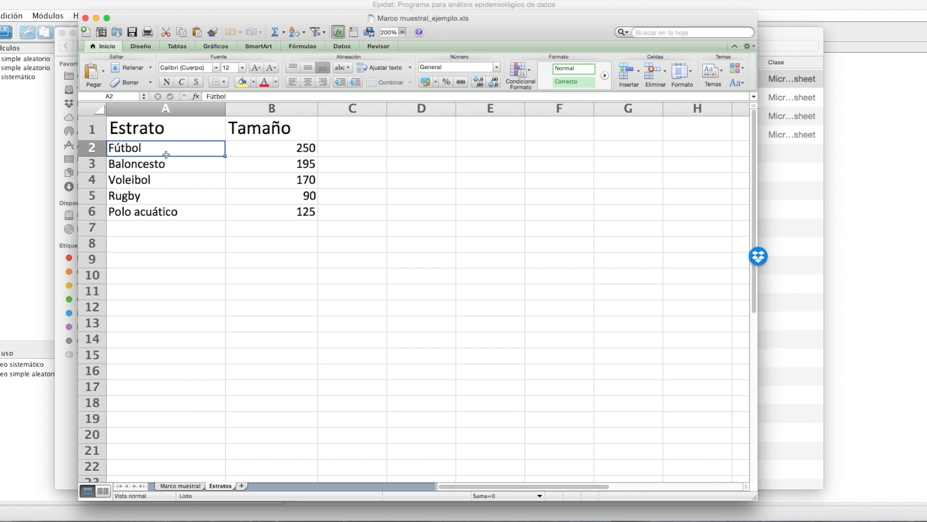
left_click(165, 171)
left_click(161, 184)
left_click(157, 201)
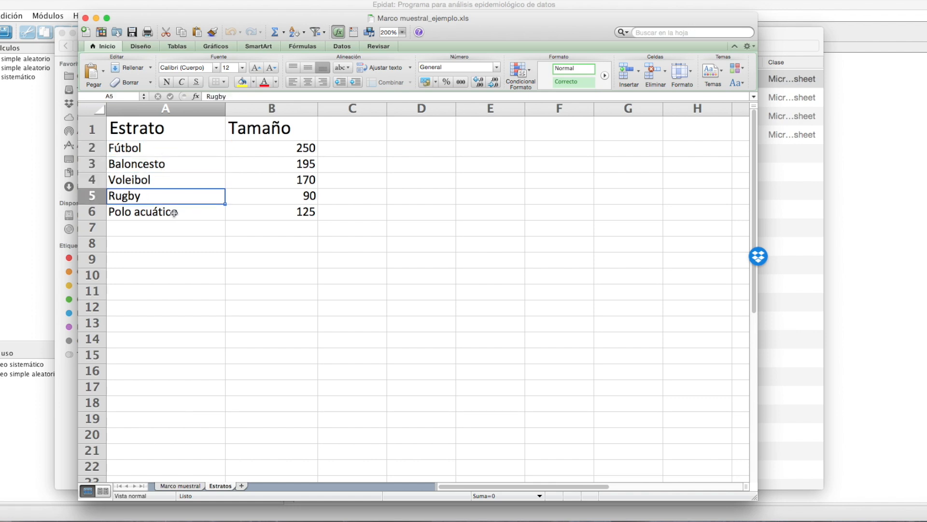
left_click(174, 213)
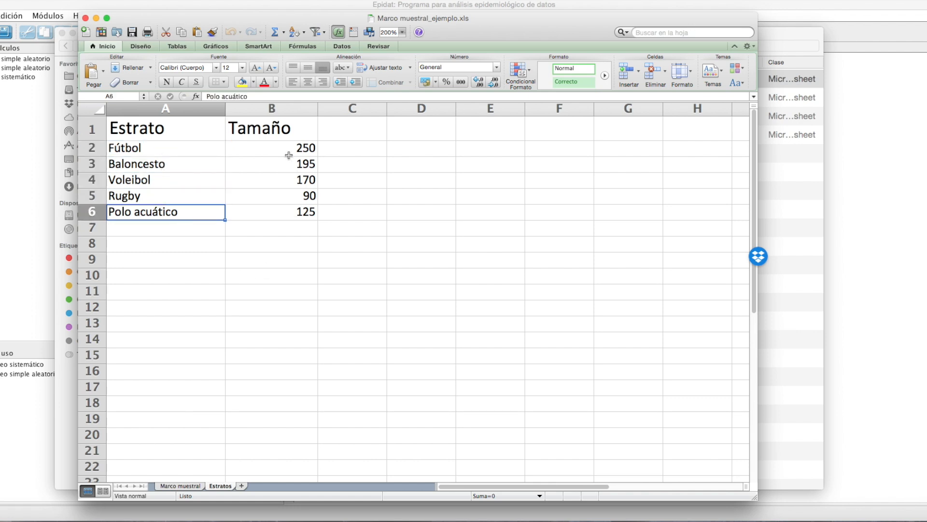
- Examine the size of each of the five strata beside its name in the Estratos sheet
left_click_drag(305, 147, 310, 213)
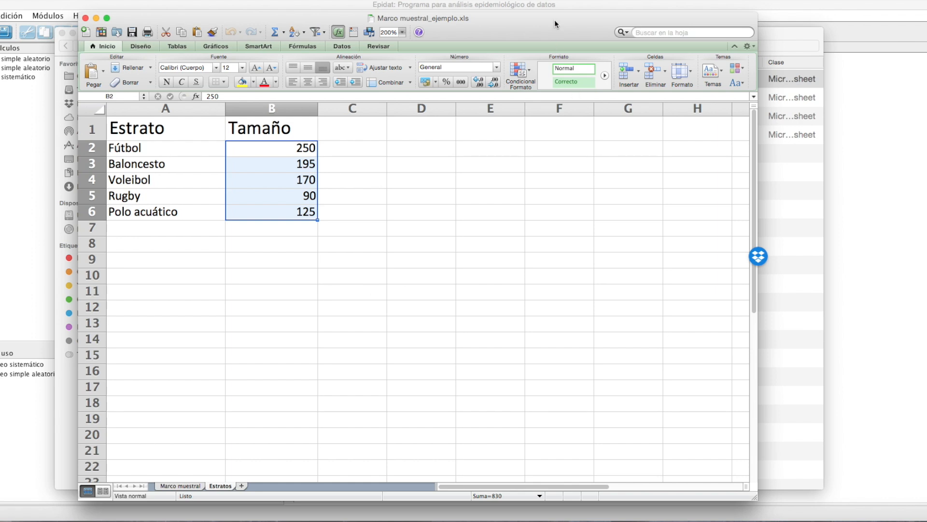
left_click_drag(554, 19, 550, 45)
left_click_drag(161, 174, 160, 237)
left_click_drag(275, 174, 178, 230)
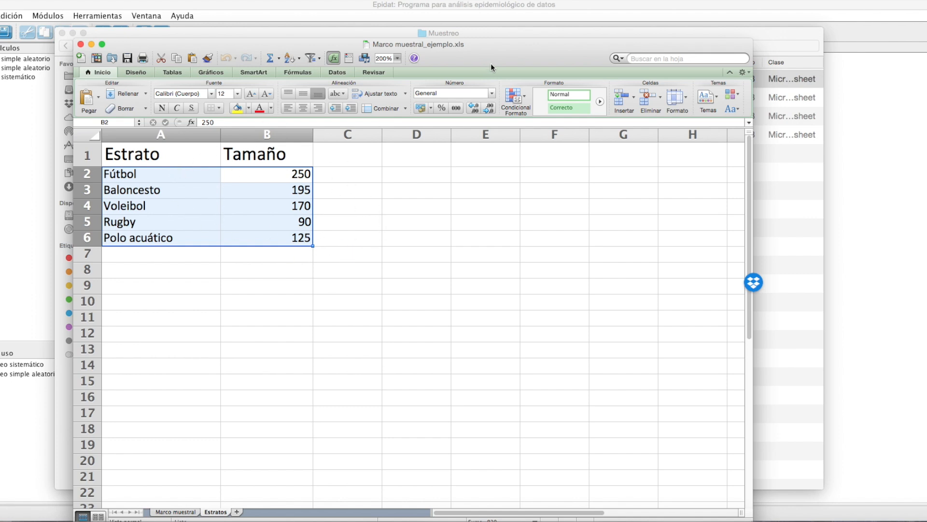
- Return to Epidat and load the data with Estrato as the strata variable and Tamaño as the stratum size
left_click_drag(489, 62, 596, 58)
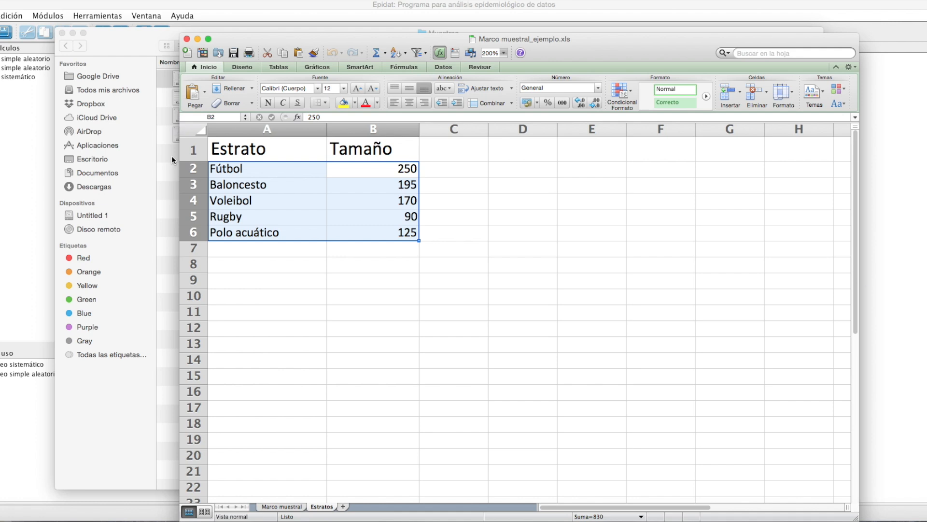
left_click(5, 148)
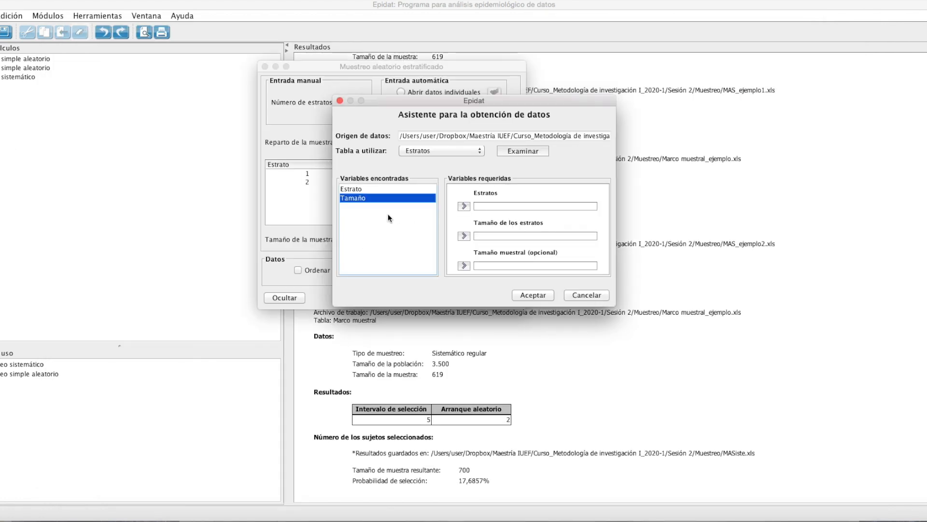
left_click(365, 189)
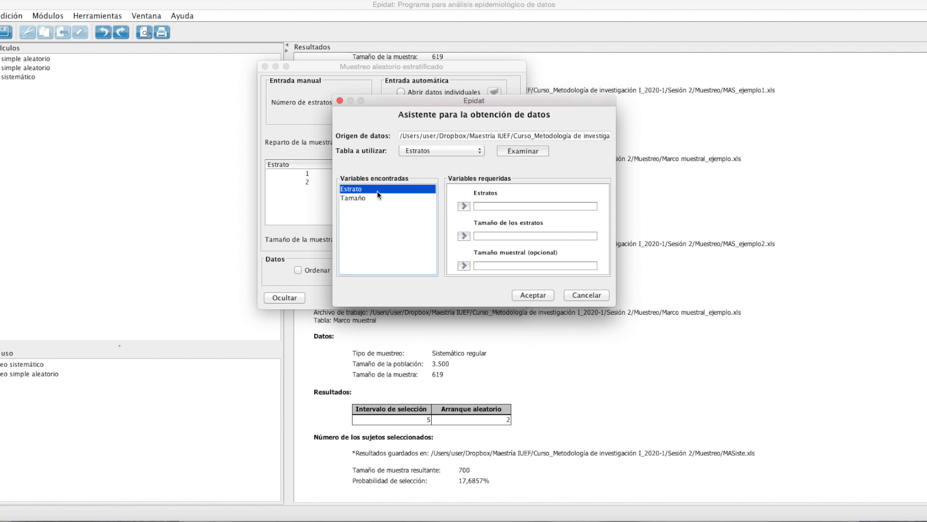
left_click(464, 206)
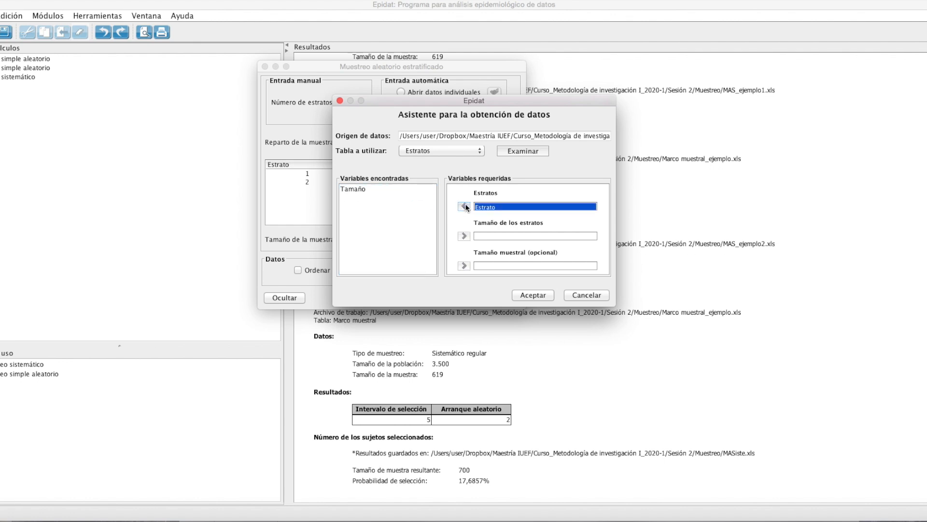
left_click(363, 190)
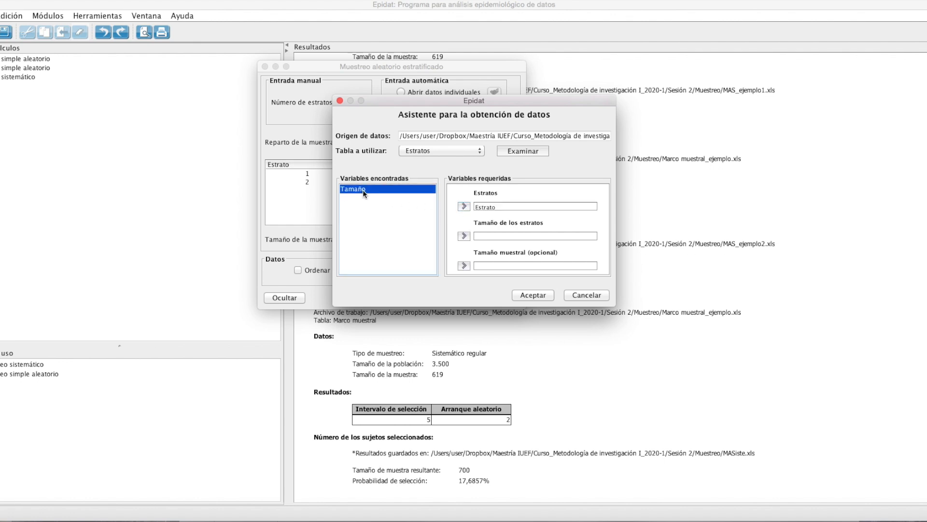
left_click(465, 236)
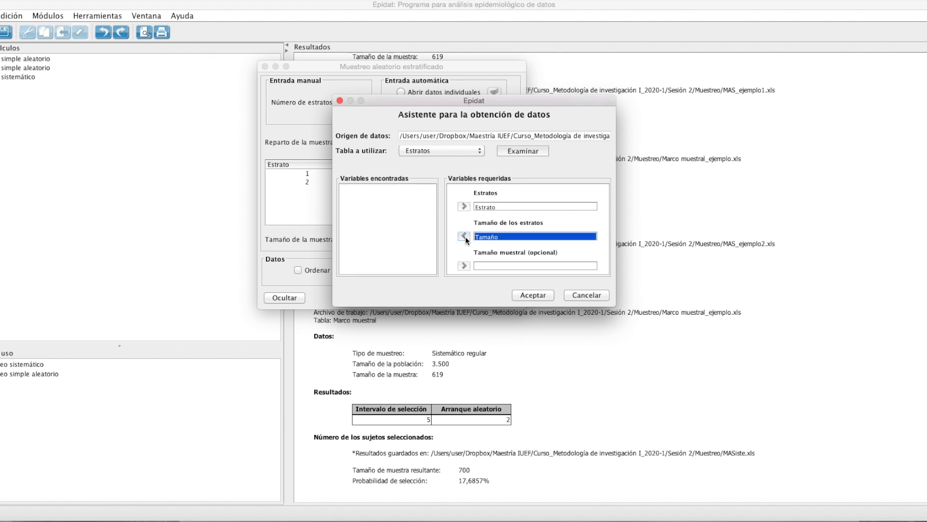
left_click(533, 296)
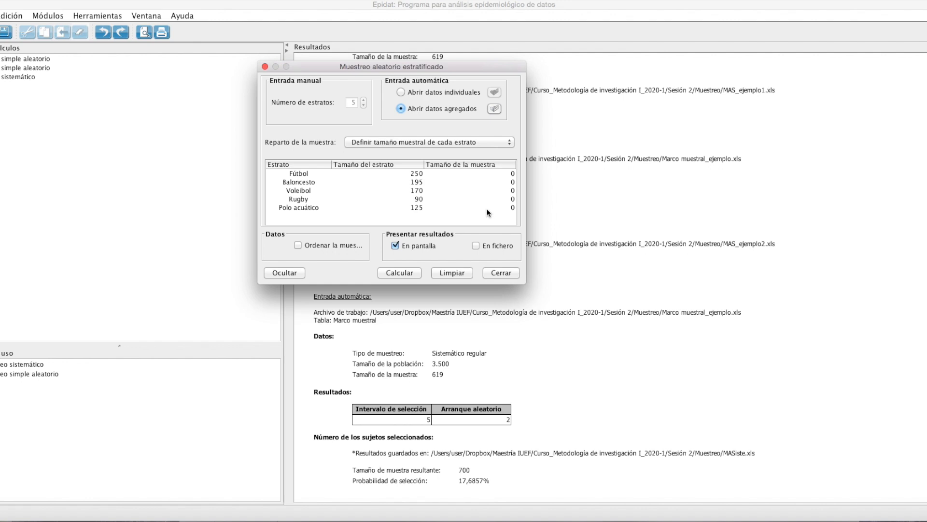
- Choose allocation proportional to stratum size (Reparto proporcional al tamaño de los estratos) and distribute a sample of 145 among the strata
left_click(488, 143)
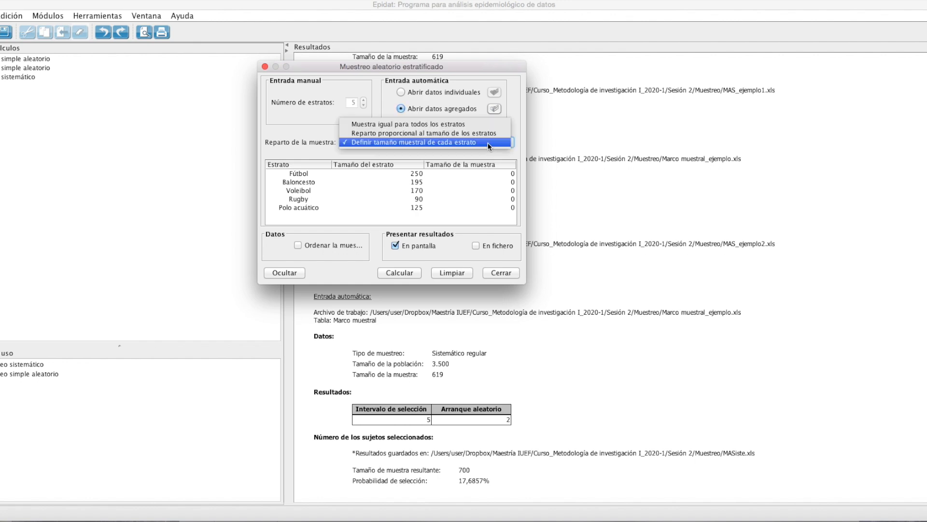
left_click(454, 133)
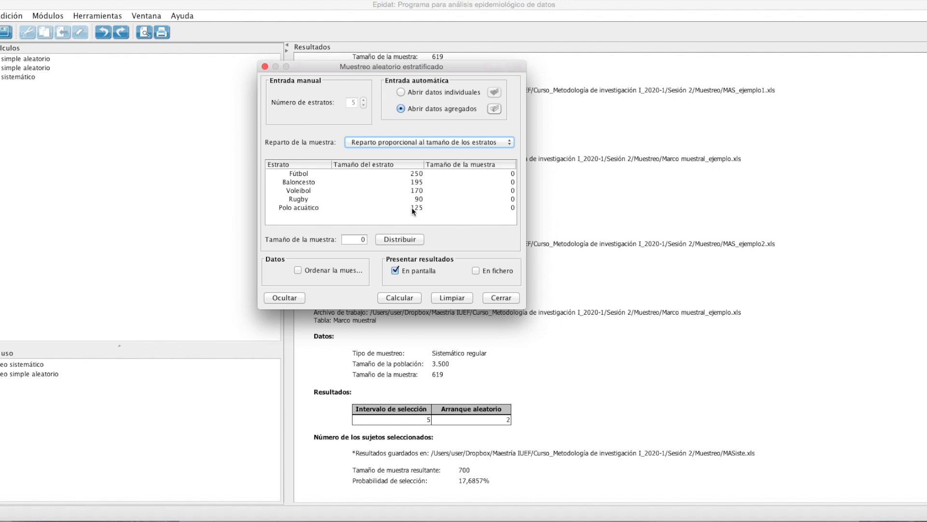
left_click(365, 240)
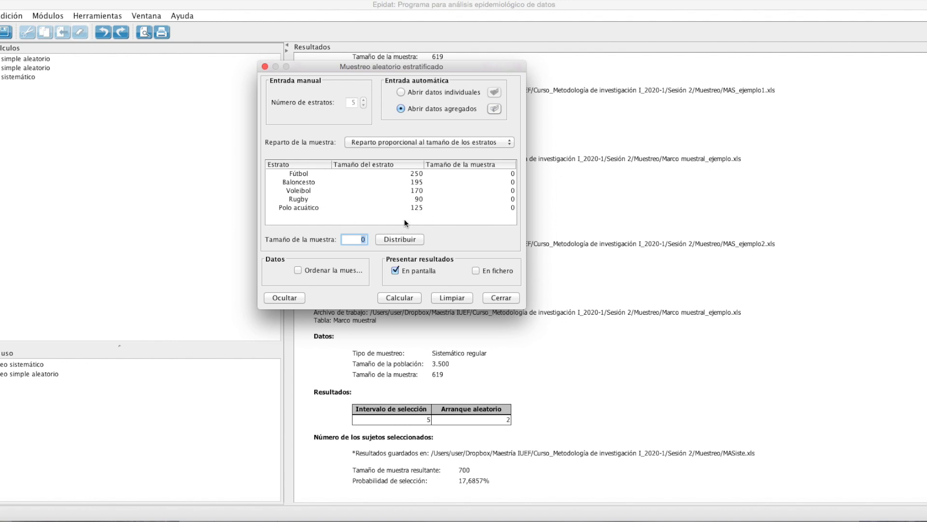
type("145")
left_click(400, 239)
- Have the results presented only in a file, not on screen, and enable sorting of the sample
left_click(395, 272)
left_click(396, 271)
left_click(395, 271)
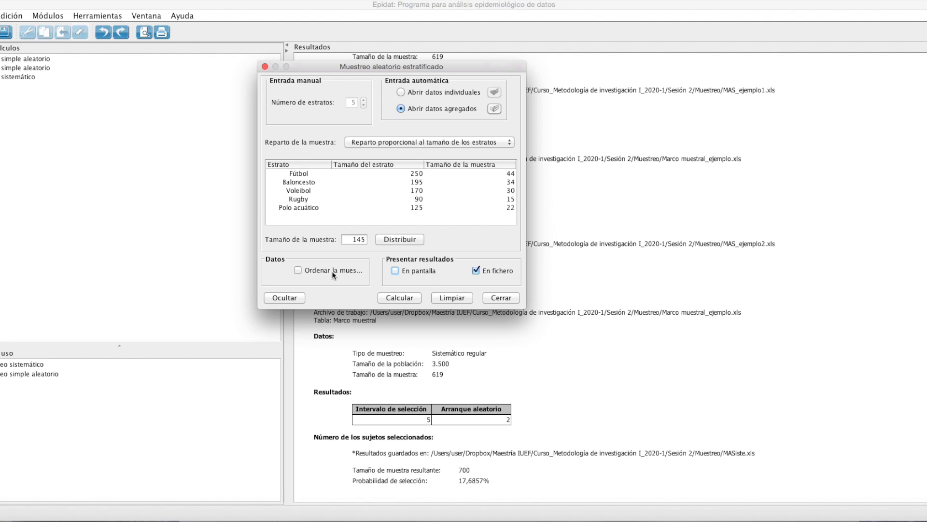
left_click(299, 268)
- Calculate the stratified sample and save it as MAE.xls in the Muestreo folder
left_click(398, 298)
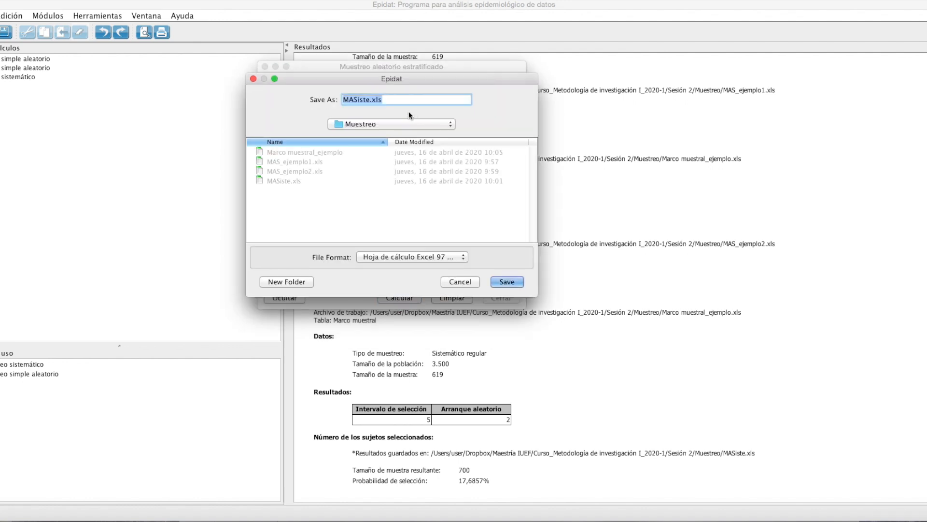
left_click(365, 100)
left_click_drag(370, 100, 341, 100)
type("MAE")
left_click(507, 282)
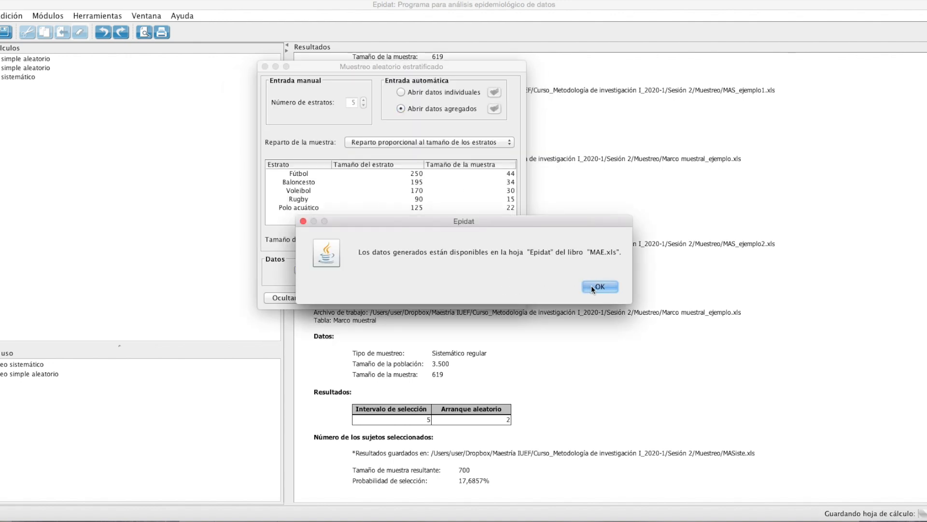
left_click(592, 287)
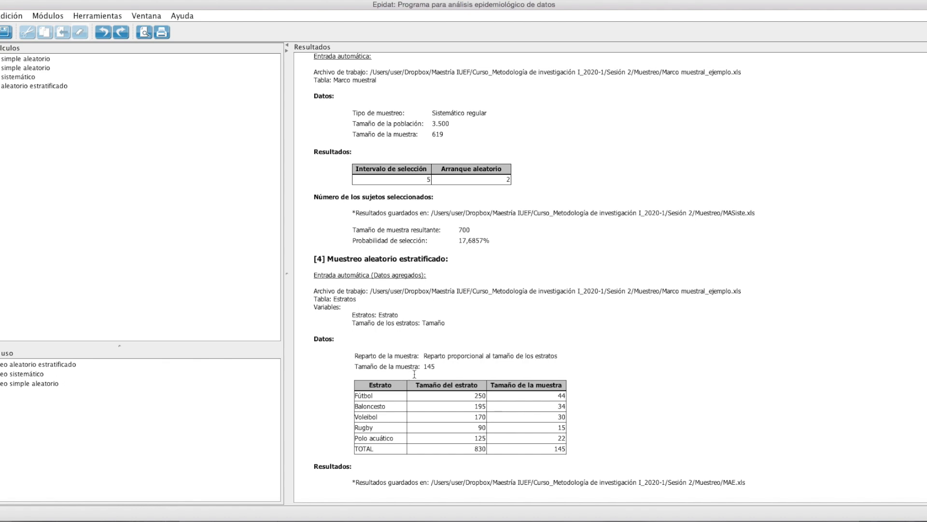
- Check the stratified sampling results in Epidat and open MAE.xls from the Muestreo folder in Excel
left_click(433, 370)
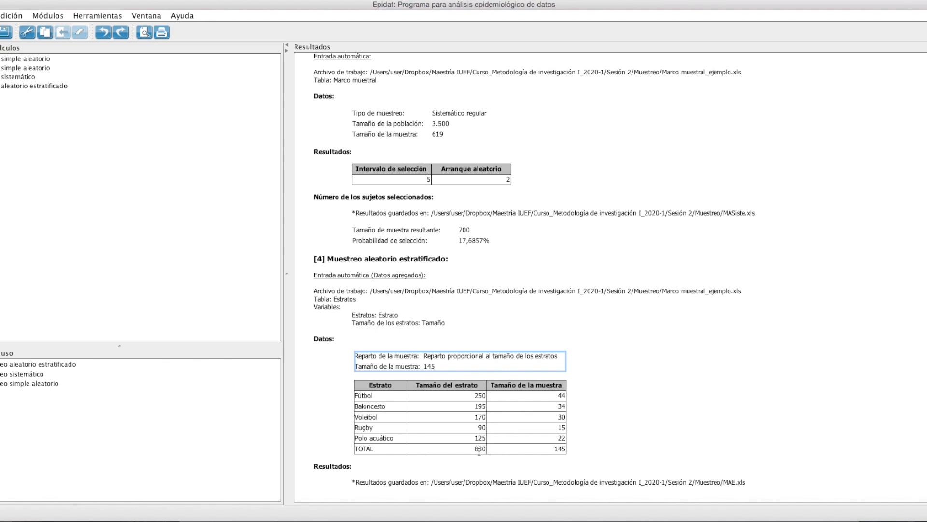
left_click(1, 520)
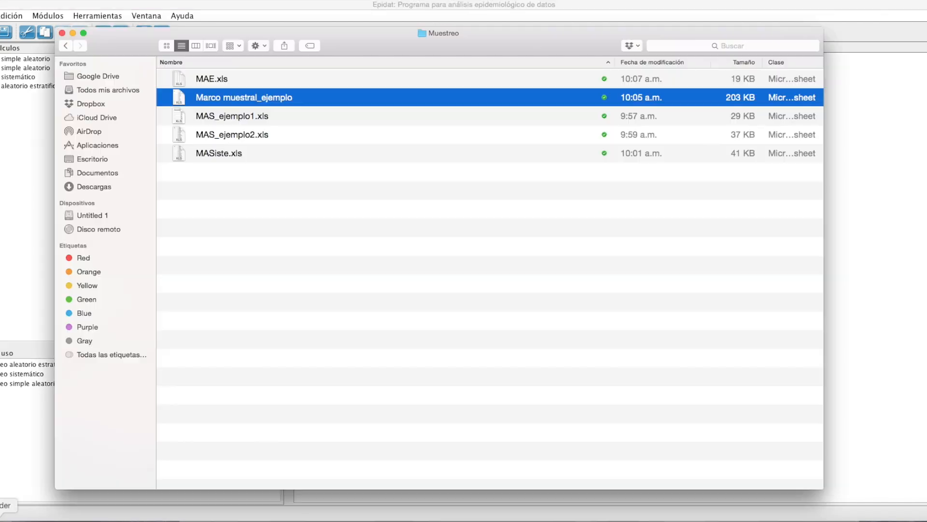
left_click(238, 83)
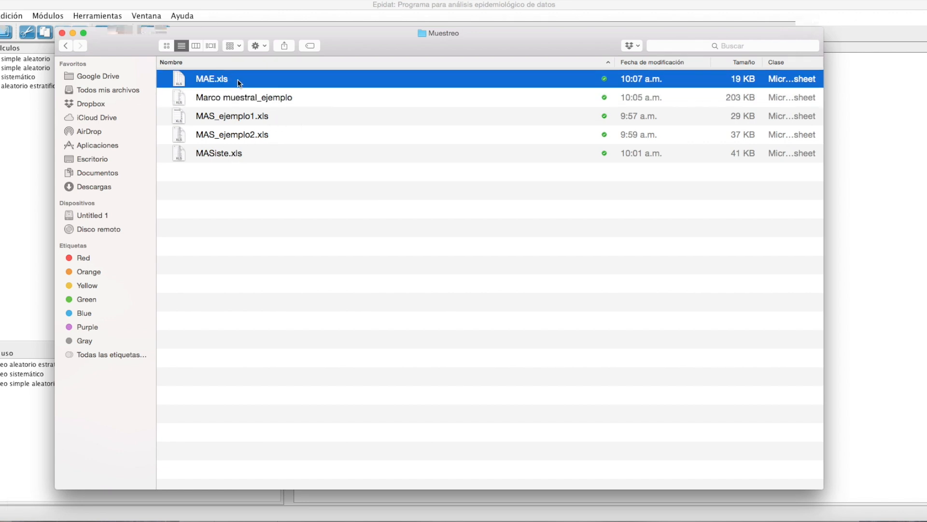
double_click(238, 83)
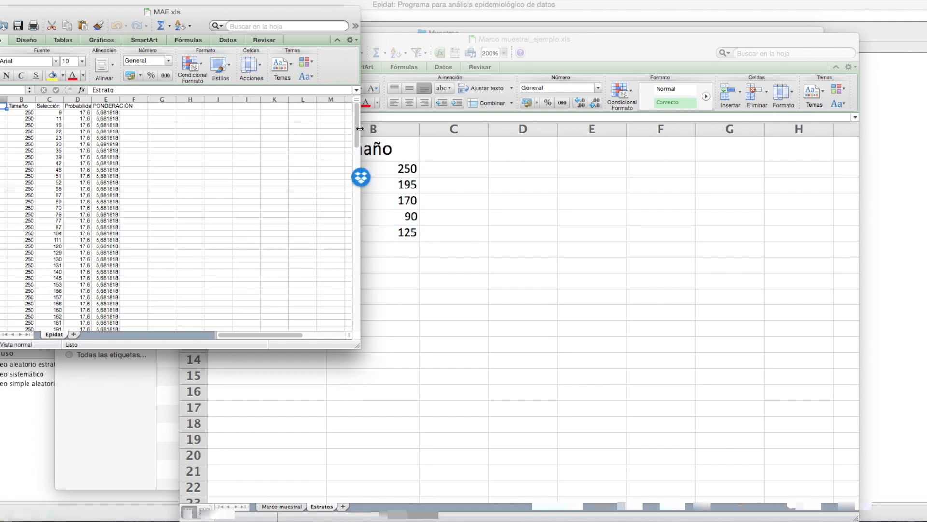
- Widen and lengthen the MAE.xls window and set its zoom to 200%
left_click_drag(360, 129, 719, 138)
left_click(288, 25)
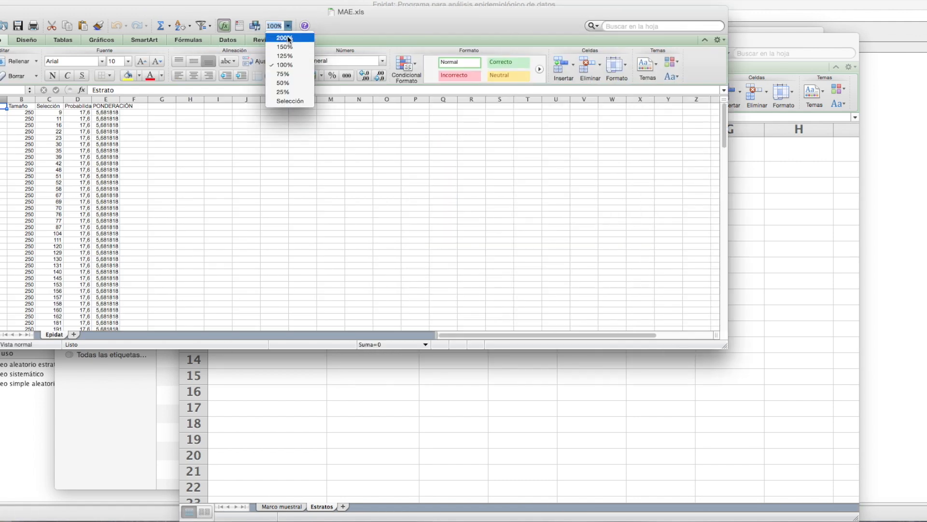
left_click(276, 43)
left_click_drag(369, 347, 413, 469)
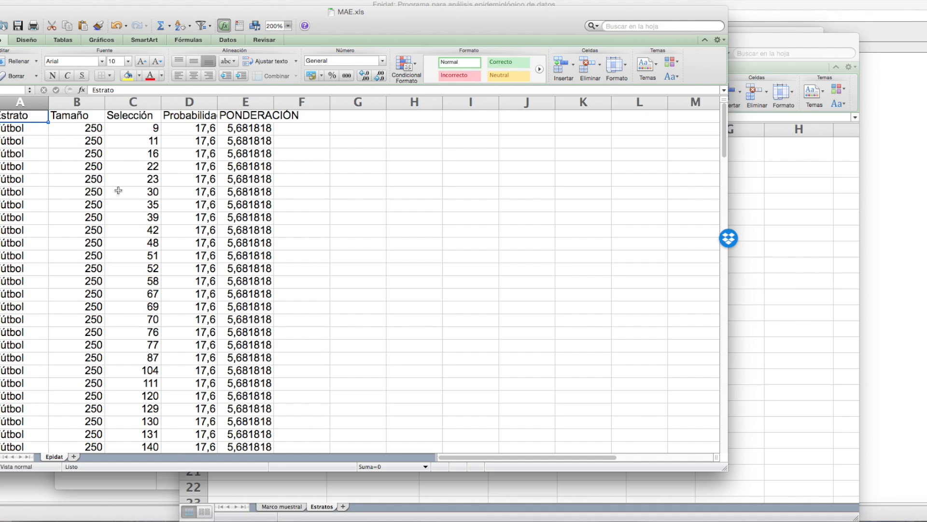
- Bring the MAE.xls window fully into view and look through the sampled rows of each sport stratum
left_click_drag(386, 17, 458, 22)
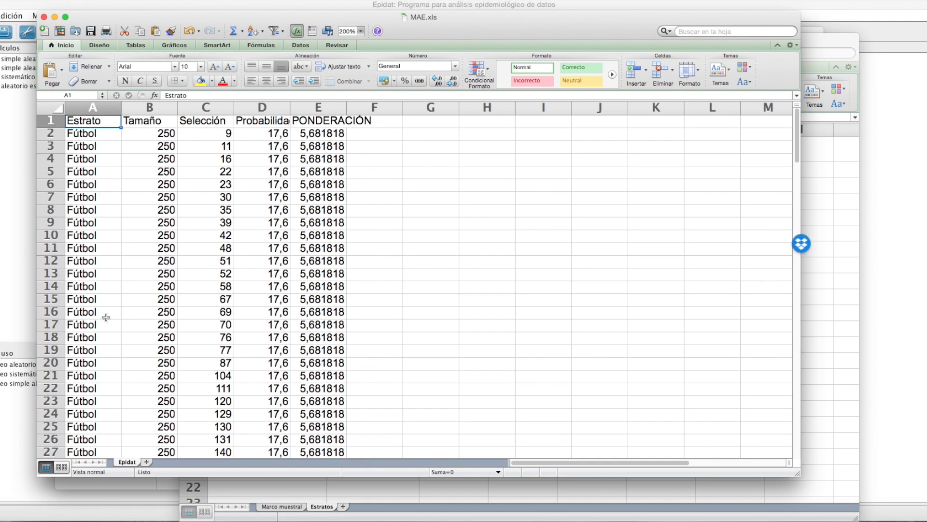
scroll(106, 317, "down", 10)
scroll(106, 316, "down", 15)
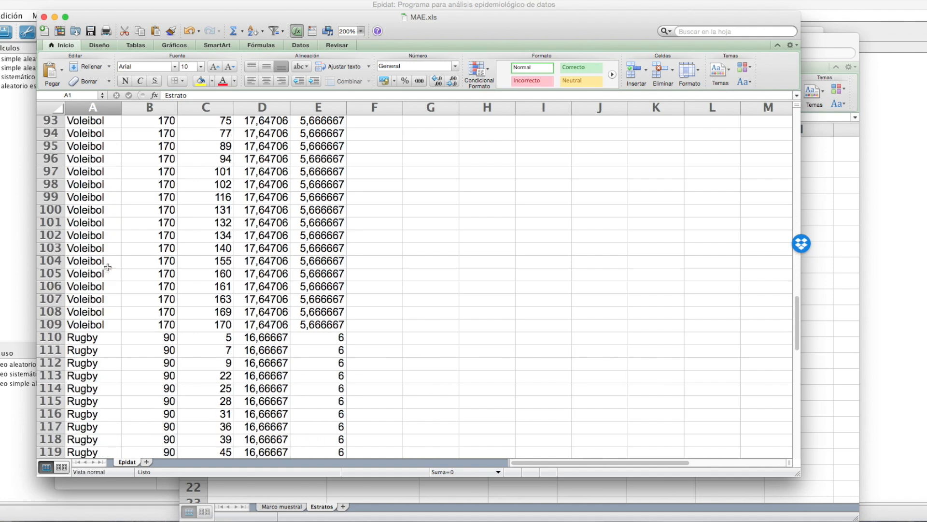
scroll(108, 267, "down", 10)
scroll(145, 245, "up", 18)
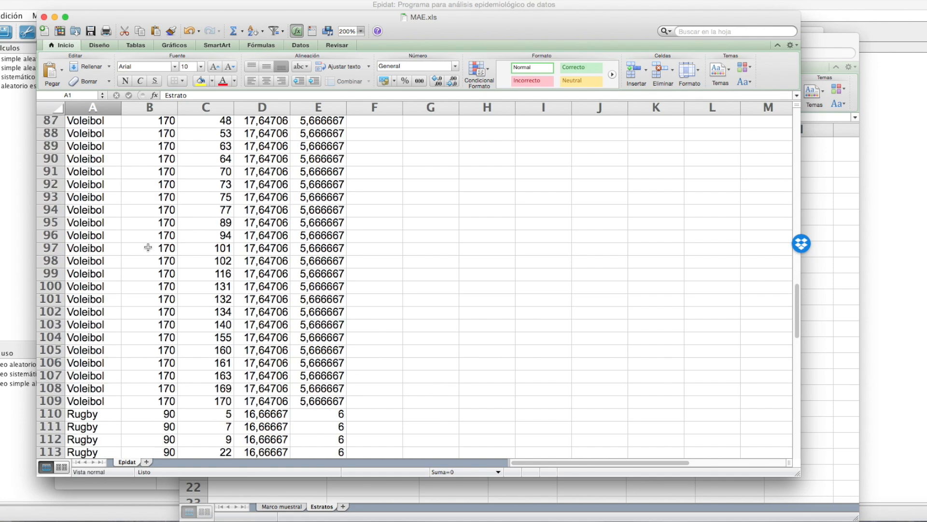
scroll(148, 247, "up", 12)
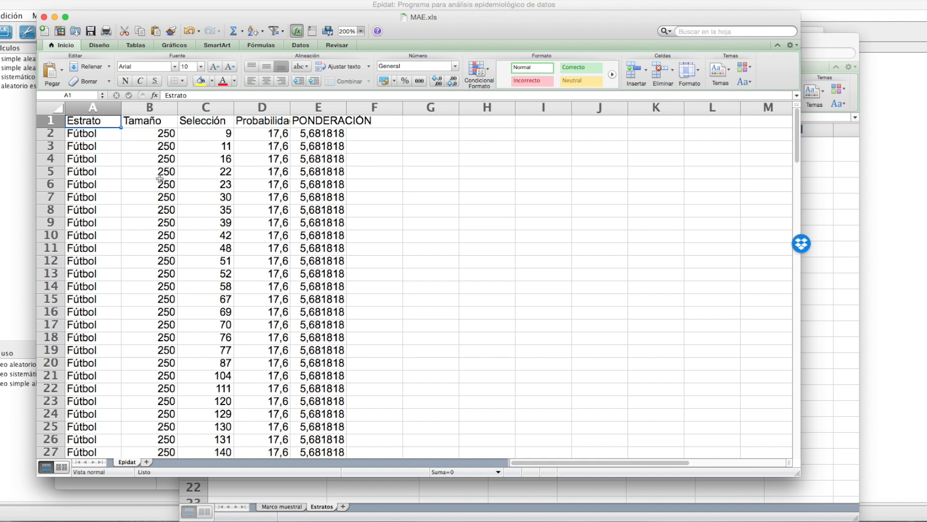
scroll(165, 285, "down", 15)
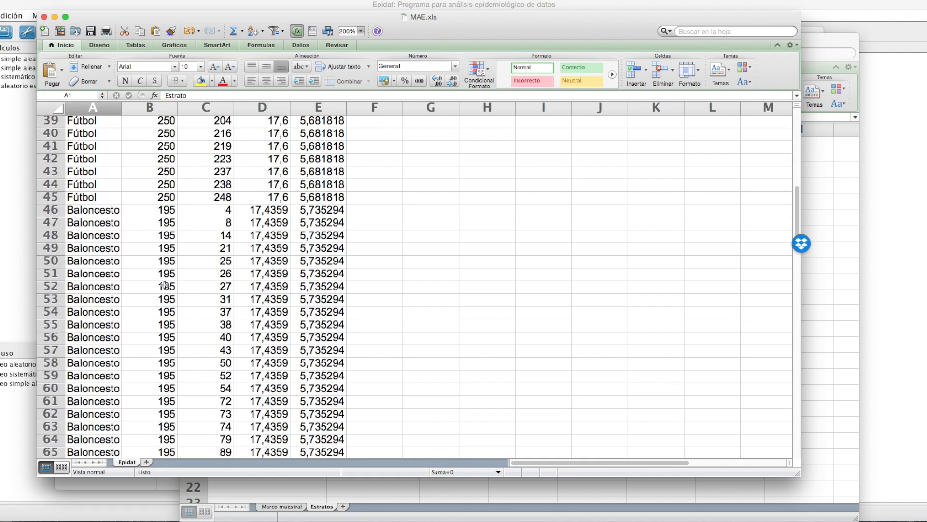
scroll(164, 284, "up", 9)
scroll(164, 285, "up", 6)
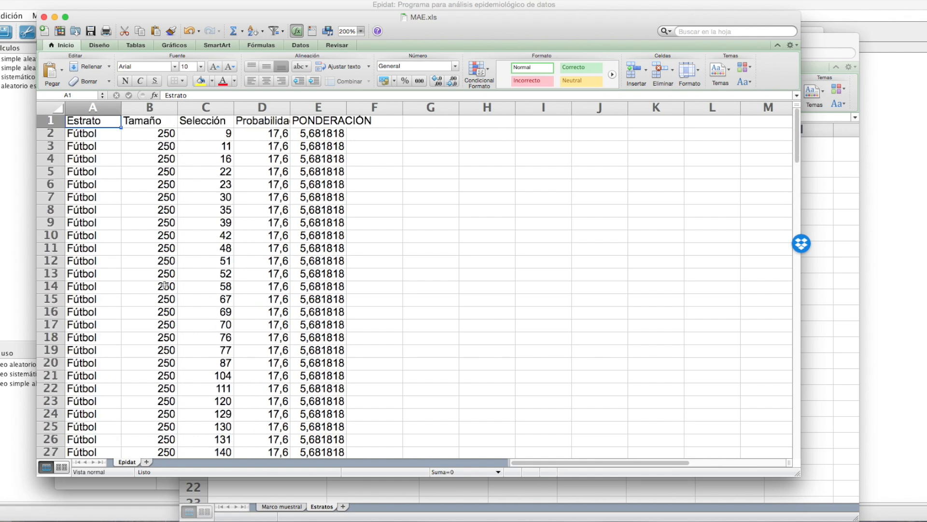
- Fill the whole Selección column of MAE.xls with yellow
left_click(228, 108)
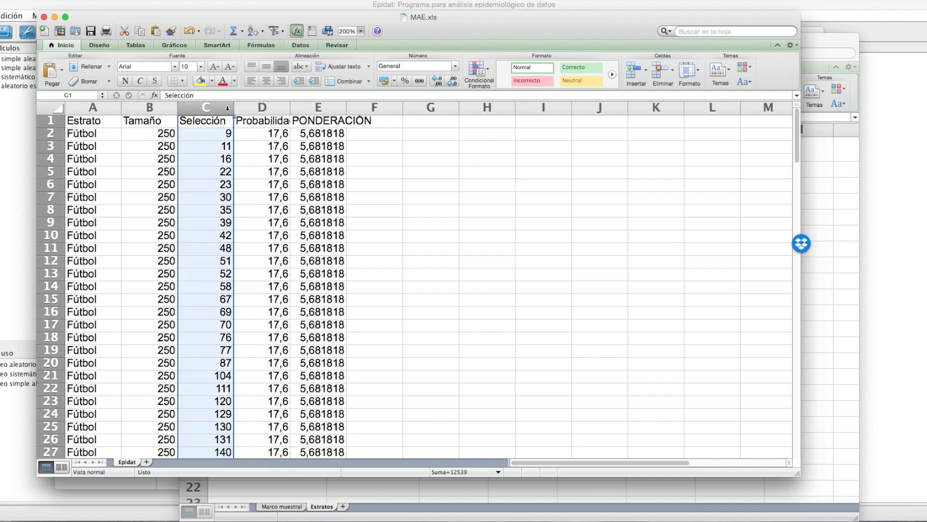
left_click(200, 81)
left_click(431, 261)
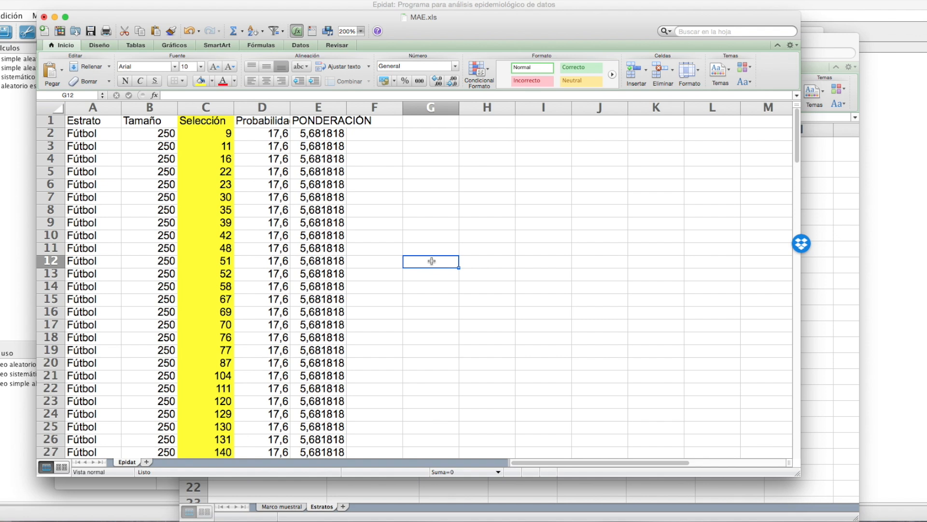
scroll(193, 169, "right", 1)
scroll(207, 174, "left", 1)
- Examine the selected subject numbers in the Selección column for the Fútbol and Baloncesto strata
left_click(227, 133)
left_click(224, 148)
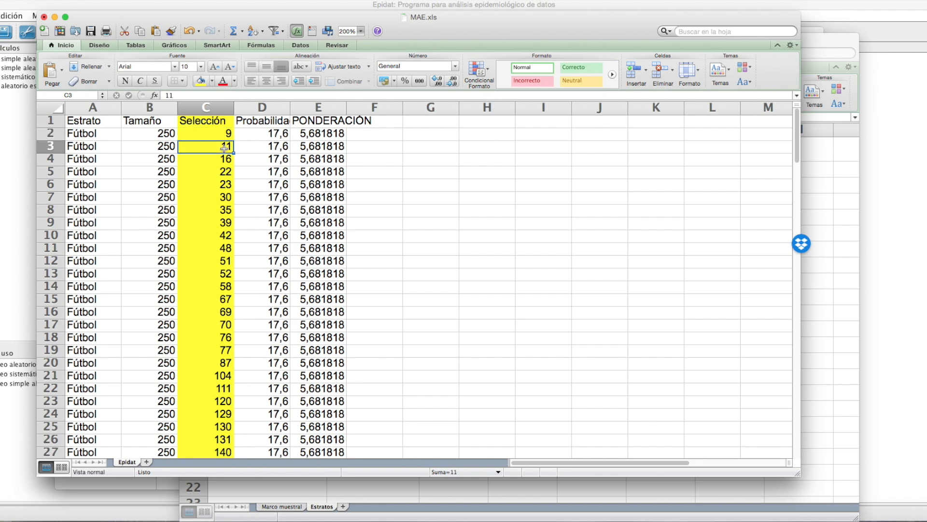
left_click(228, 161)
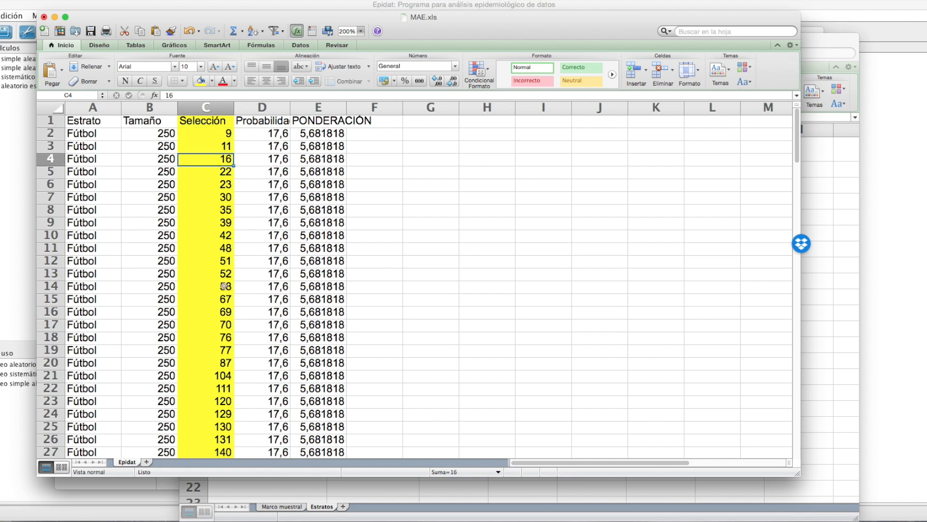
scroll(225, 286, "down", 4)
scroll(225, 286, "down", 7)
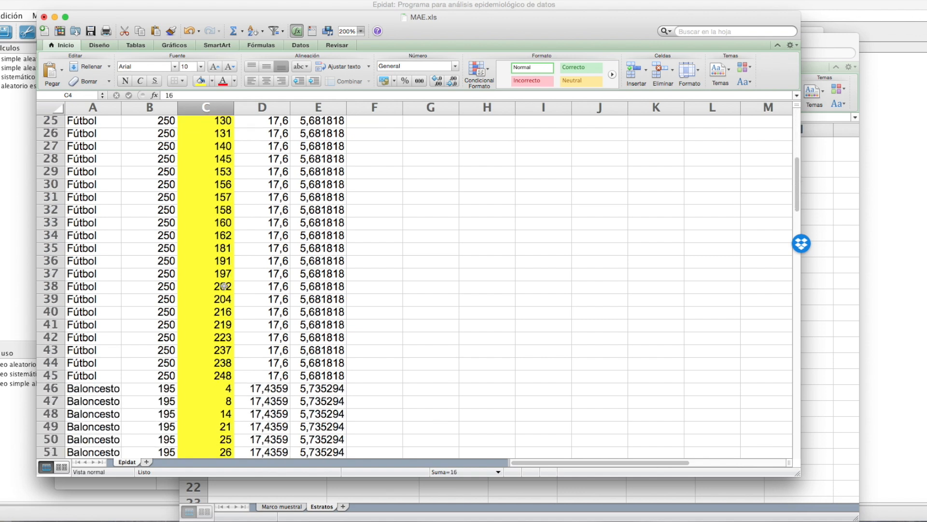
left_click(131, 311)
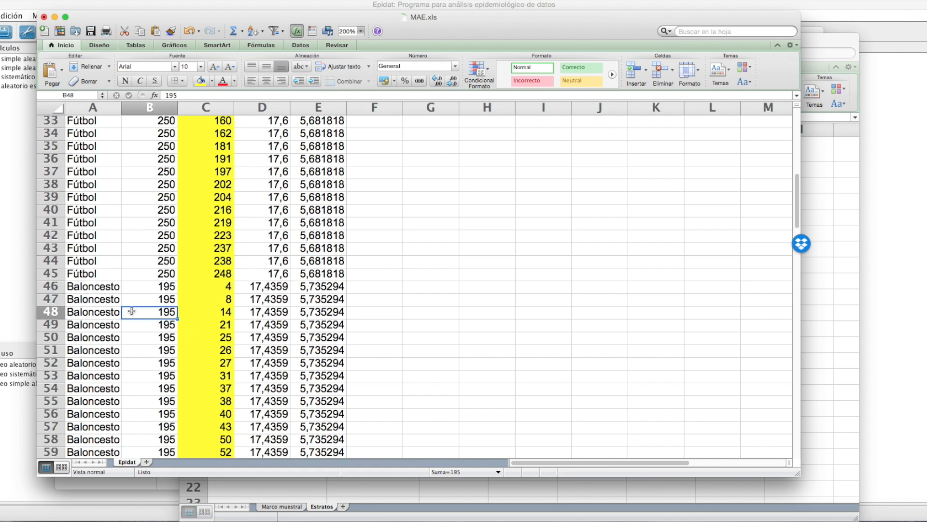
left_click(216, 290)
left_click(221, 337)
scroll(221, 337, "down", 5)
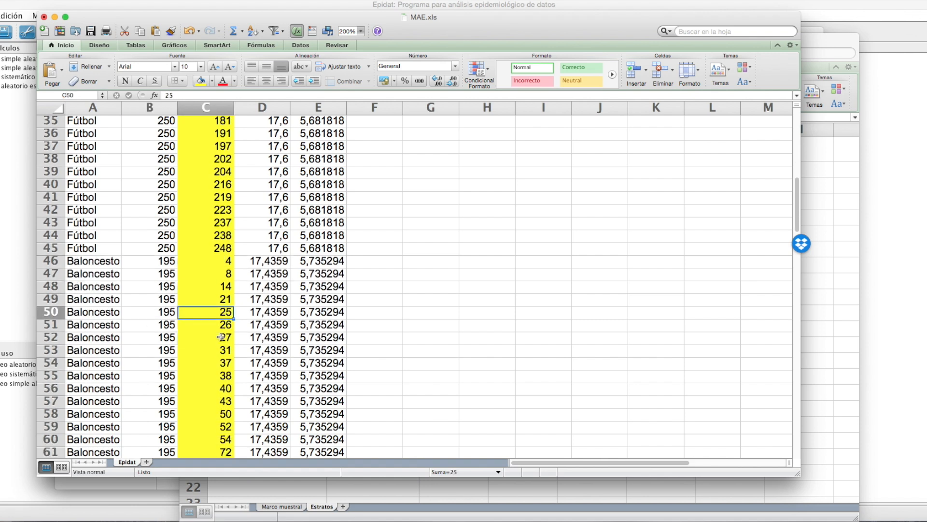
scroll(220, 337, "down", 5)
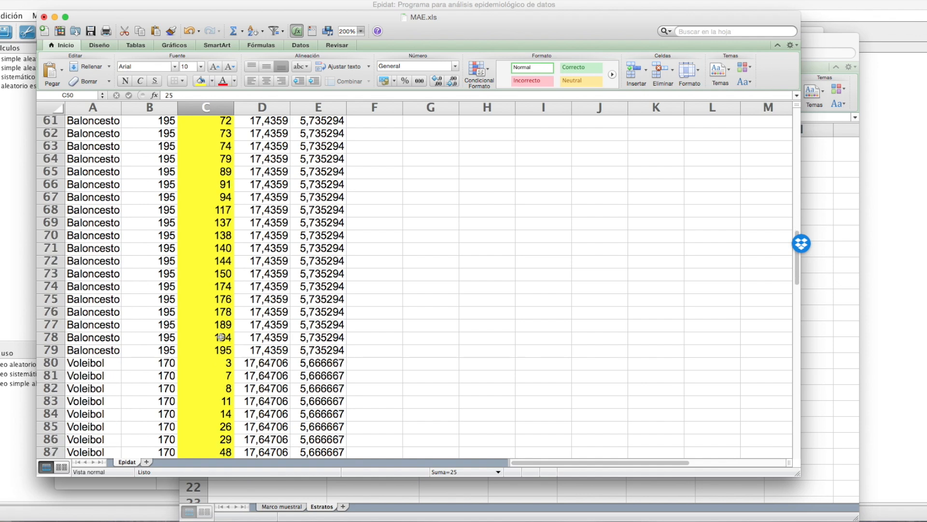
scroll(221, 337, "up", 20)
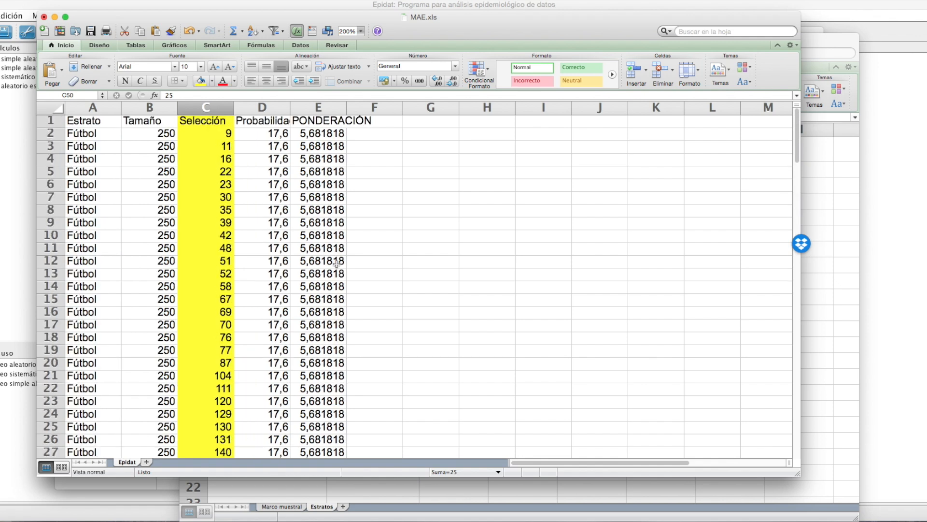
- Compare the Probabilidad and PONDERACIÓN values across all the strata, from Fútbol to Polo acuático
scroll(337, 341, "down", 6)
scroll(337, 341, "up", 6)
left_click(285, 122)
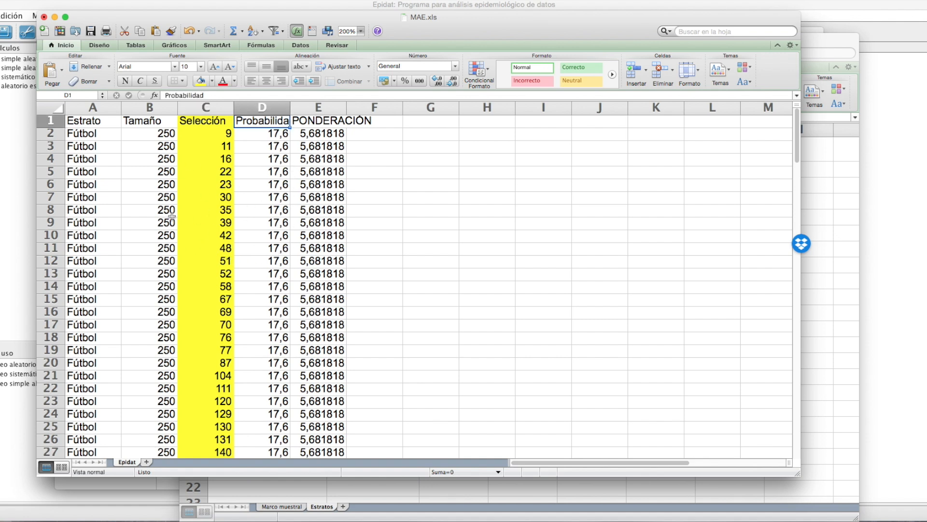
scroll(286, 281, "down", 7)
scroll(286, 282, "down", 15)
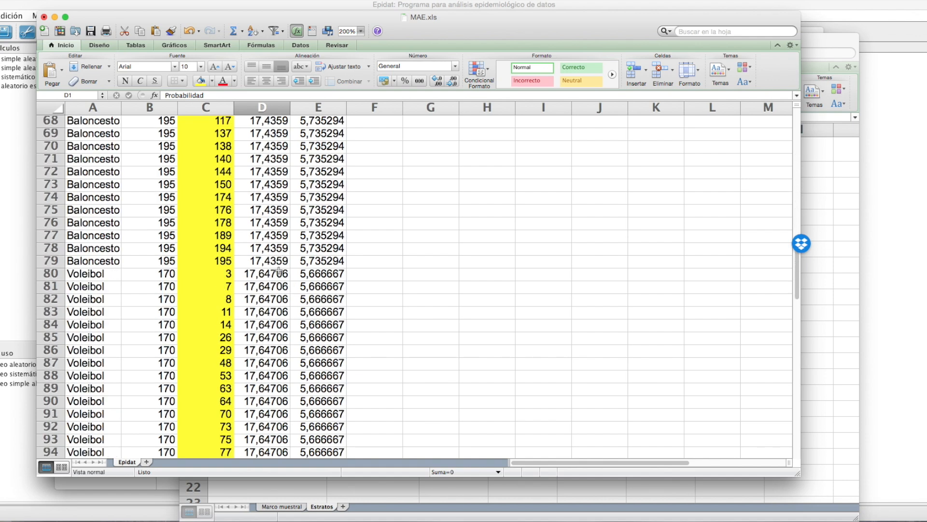
scroll(278, 267, "down", 6)
scroll(279, 268, "down", 3)
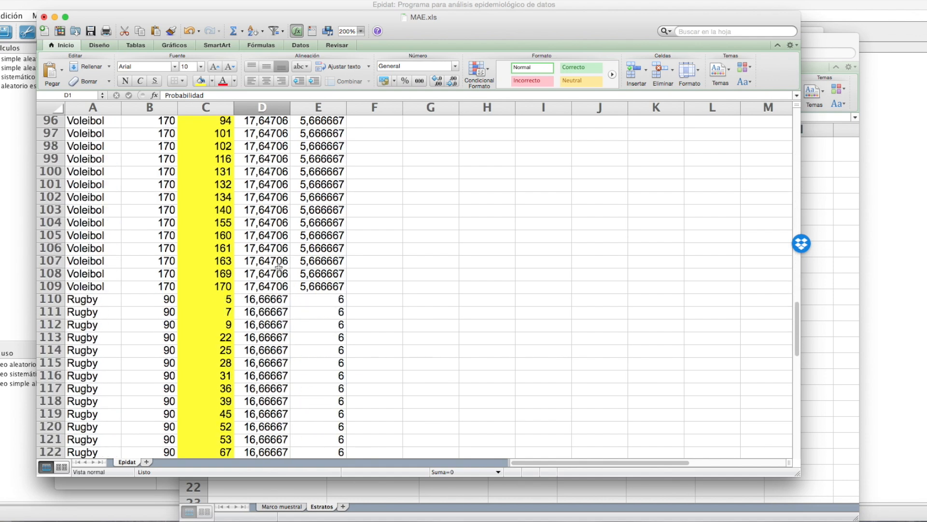
scroll(279, 267, "down", 13)
scroll(279, 267, "up", 5)
scroll(279, 267, "up", 1)
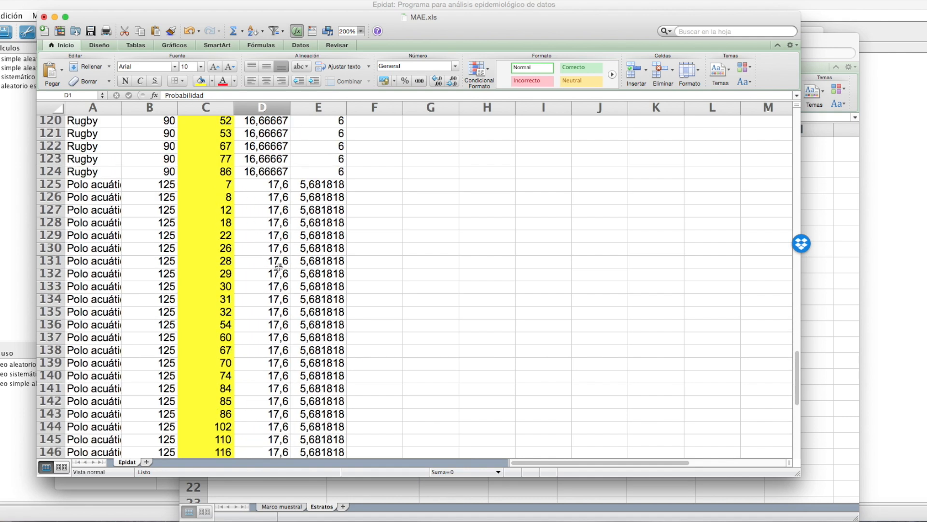
scroll(278, 268, "up", 20)
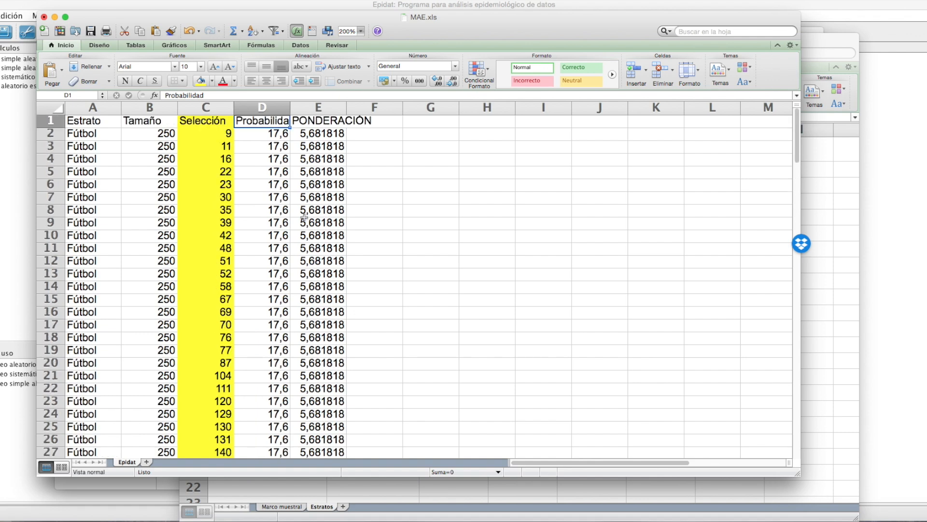
- Review the Fútbol rows' stratum, size and selected numbers, and continue down to the Baloncesto and Voleibol strata
left_click(217, 134)
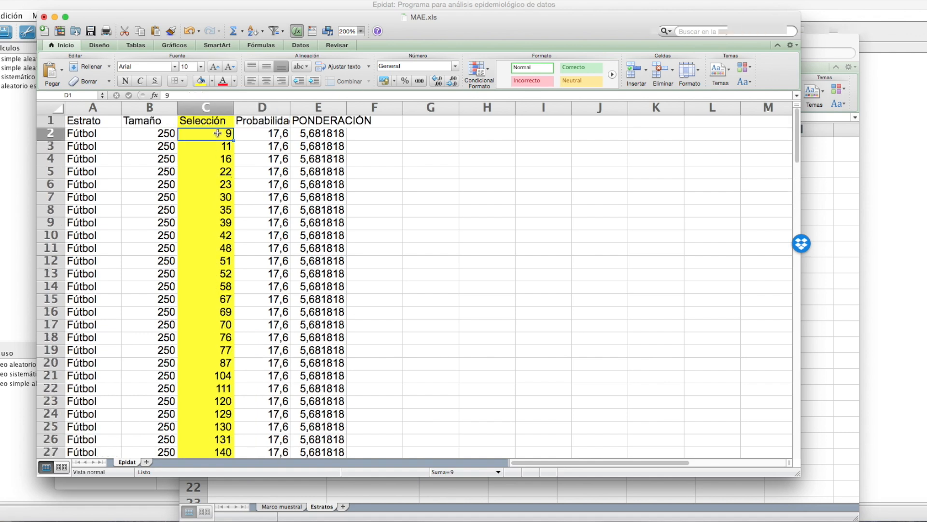
left_click_drag(166, 133, 167, 349)
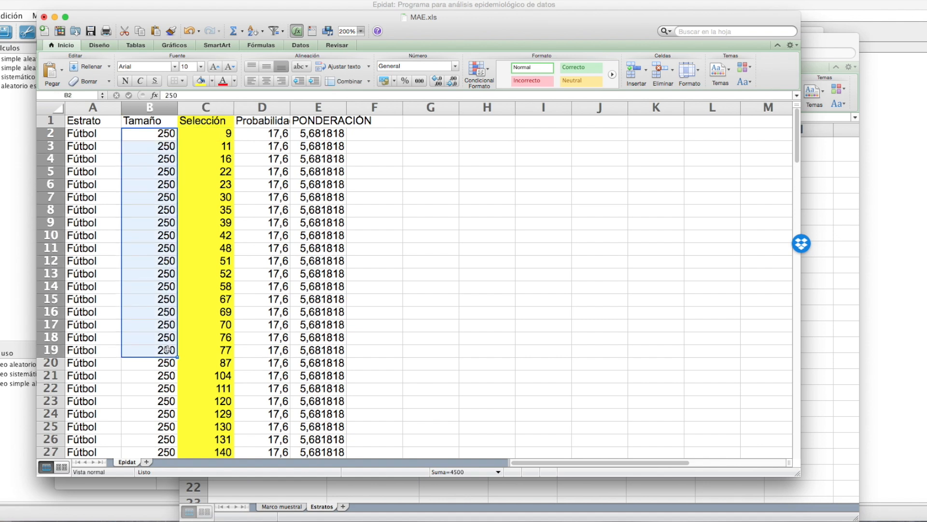
left_click_drag(92, 135, 92, 300)
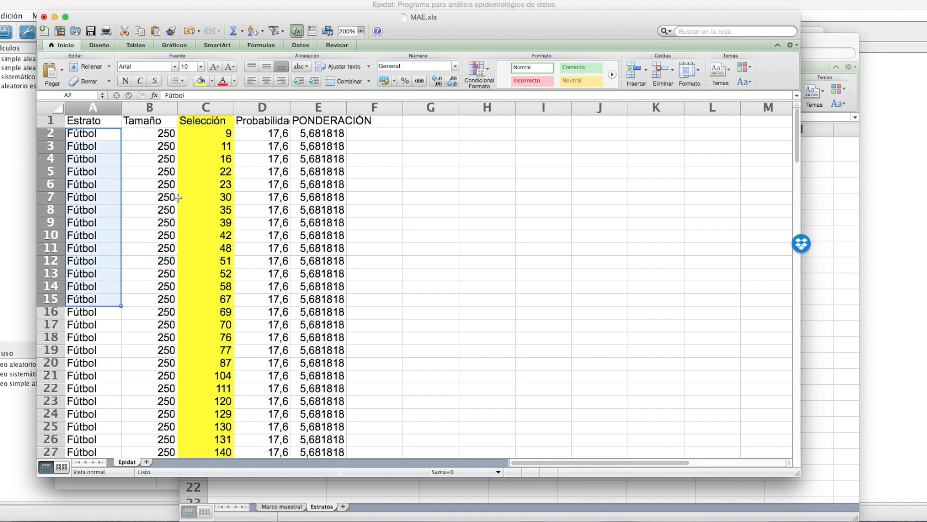
left_click(229, 134)
left_click(230, 150)
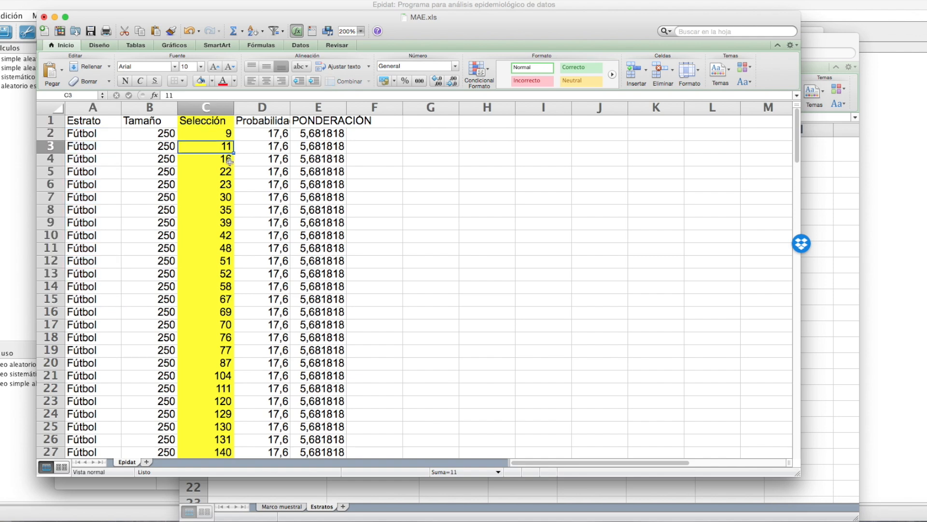
left_click(230, 162)
scroll(248, 304, "down", 12)
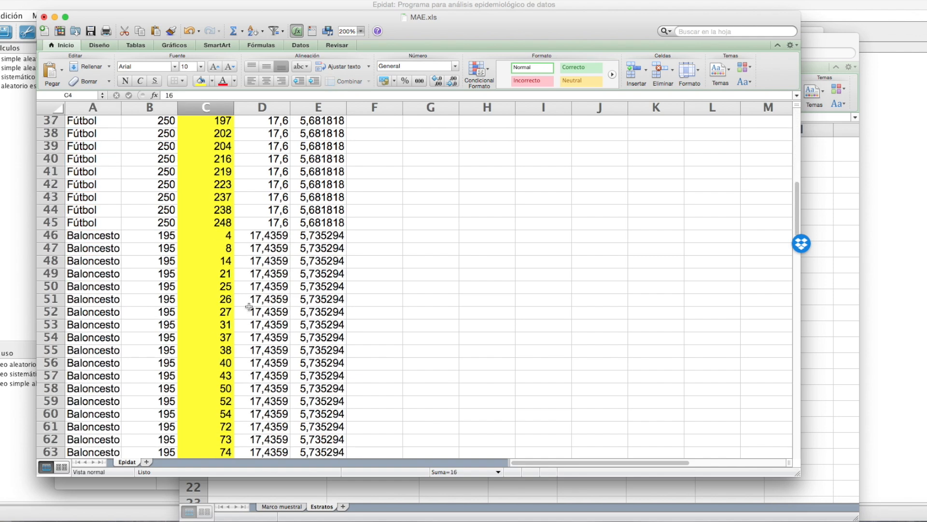
scroll(126, 264, "down", 9)
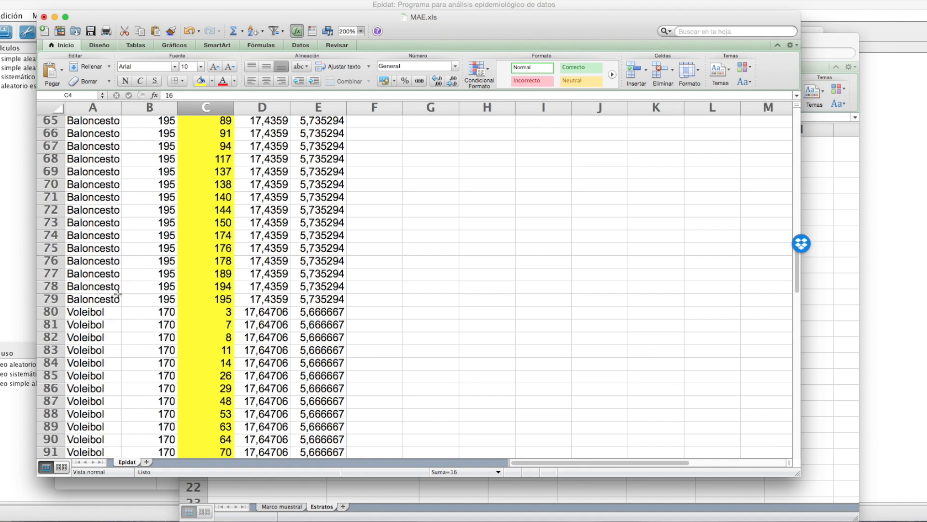
scroll(122, 294, "down", 3)
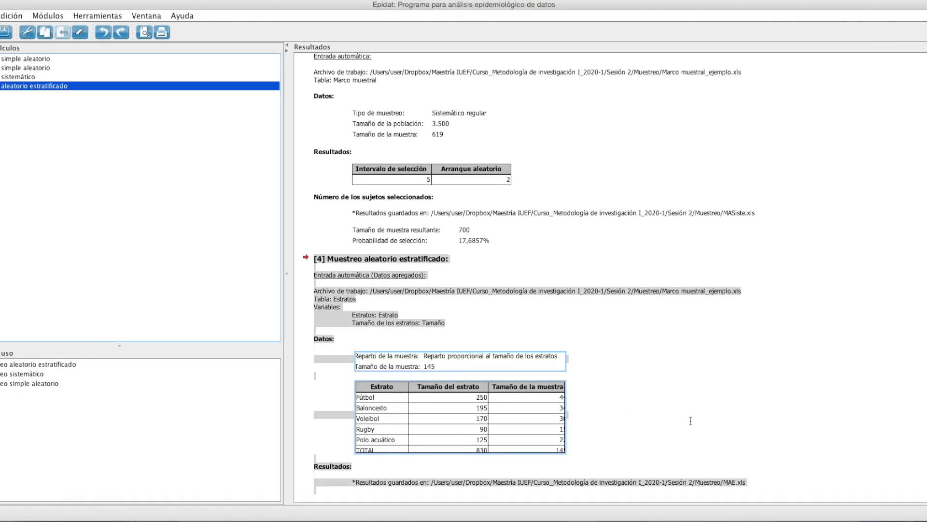
- Switch to Epidat and check the stratum sizes and allocated sample sizes in the stratified sampling table
left_click(691, 421)
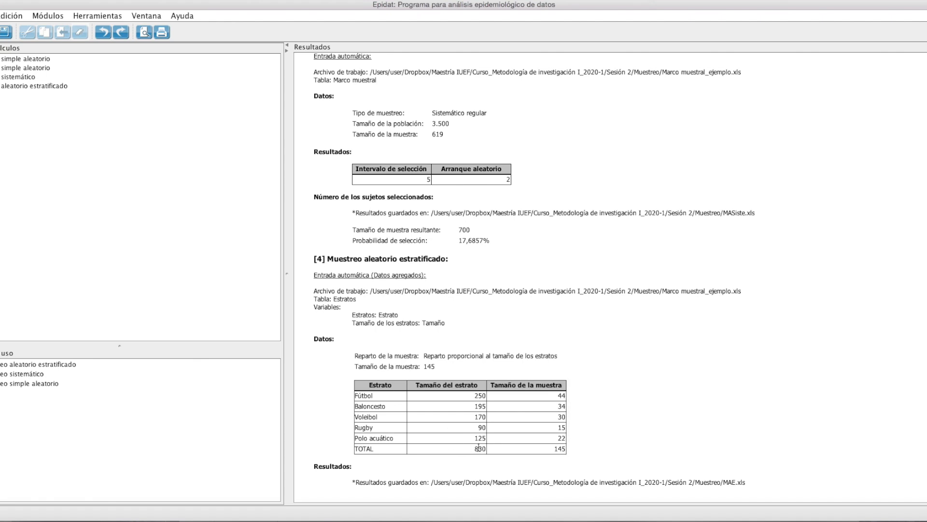
left_click(473, 398)
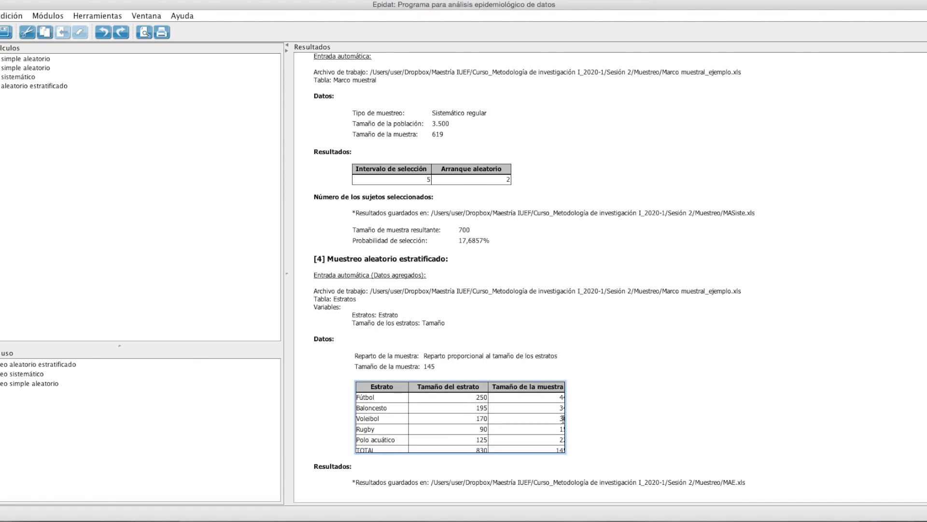
left_click(628, 435)
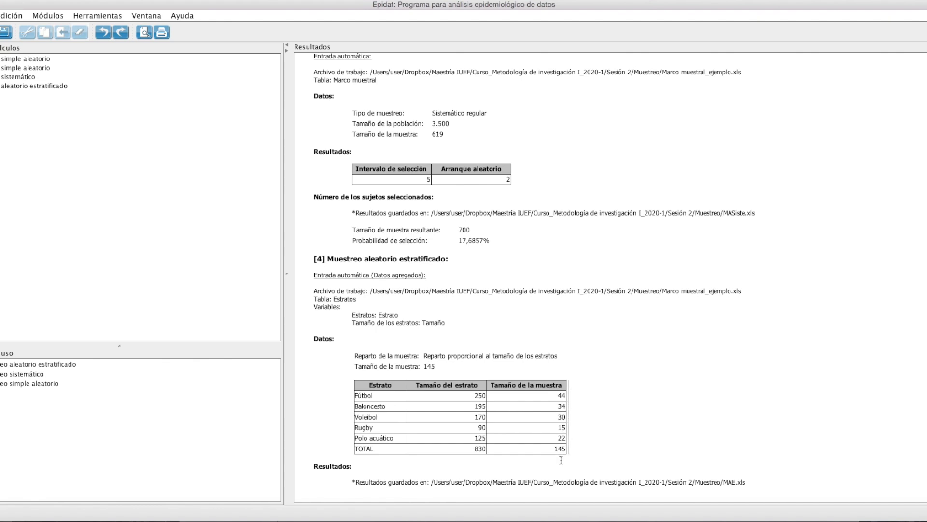
- Return to MAE.xls in Excel, select the Fútbol selection numbers in C2:C37, and switch back to the stratified sampling results in Epidat
left_click(2, 520)
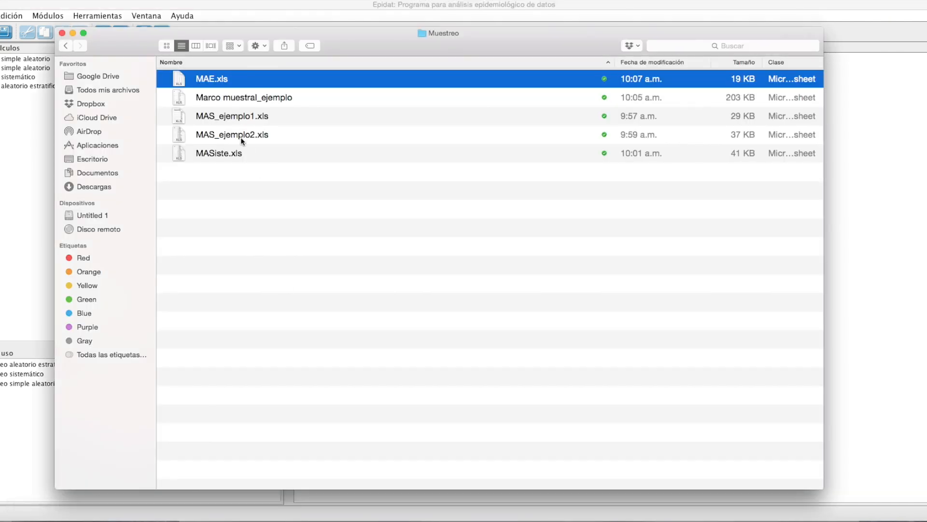
left_click(457, 513)
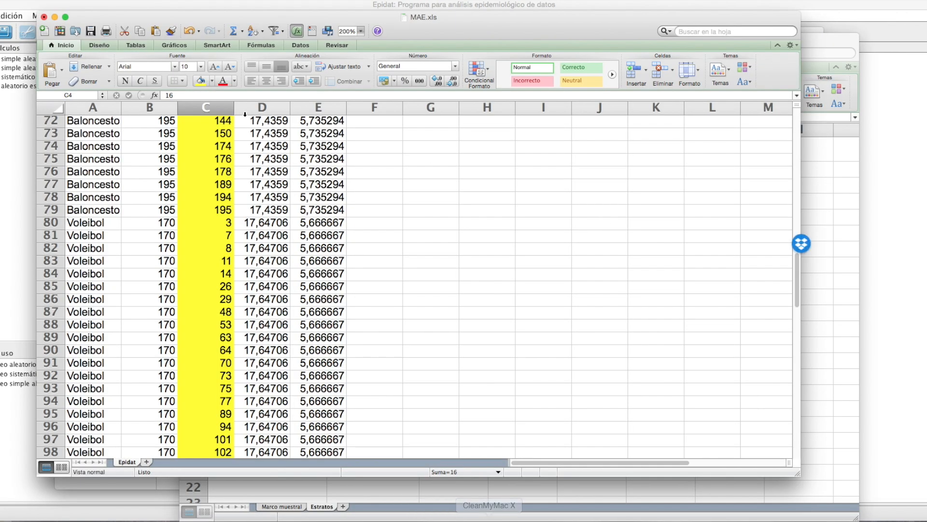
scroll(261, 217, "up", 15)
left_click(227, 133)
left_click_drag(227, 133, 226, 455)
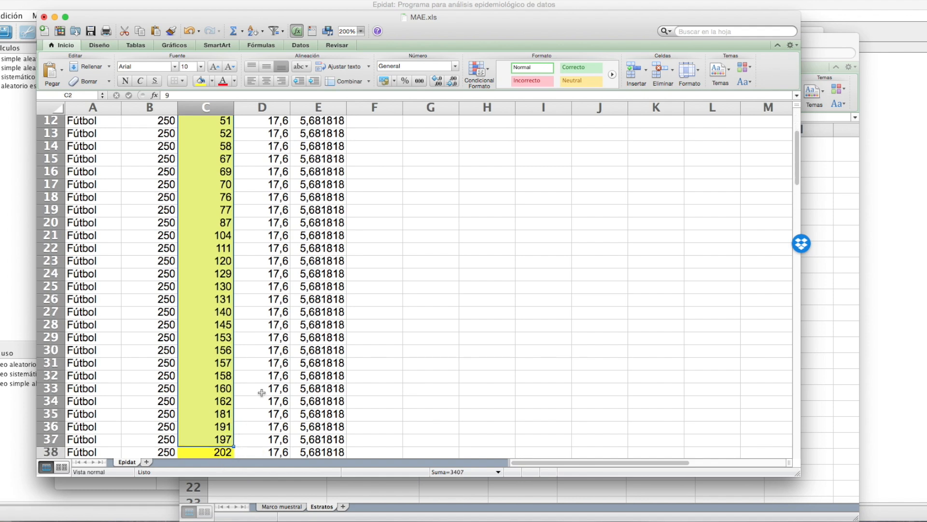
left_click(19, 86)
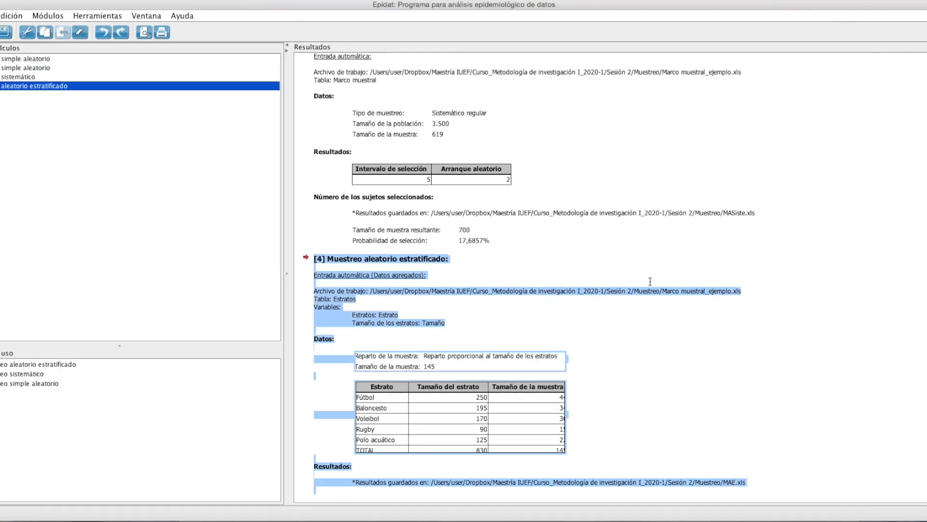